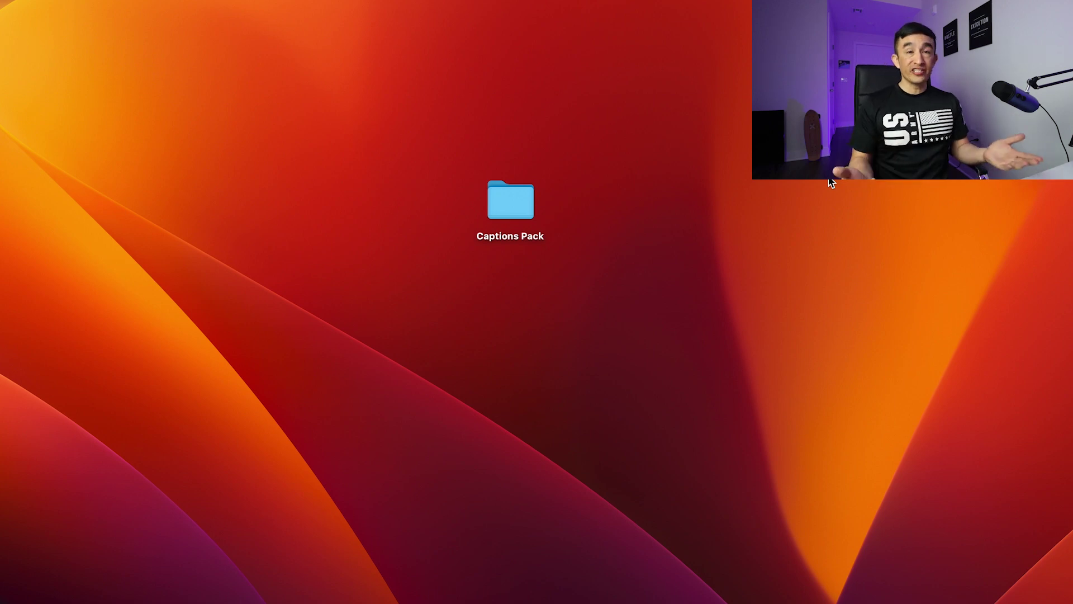
Open the Captions Pack folder on the desktop and look through its Emoji Set - 1 and Emoji Set - 2 folders
double_click(526, 212)
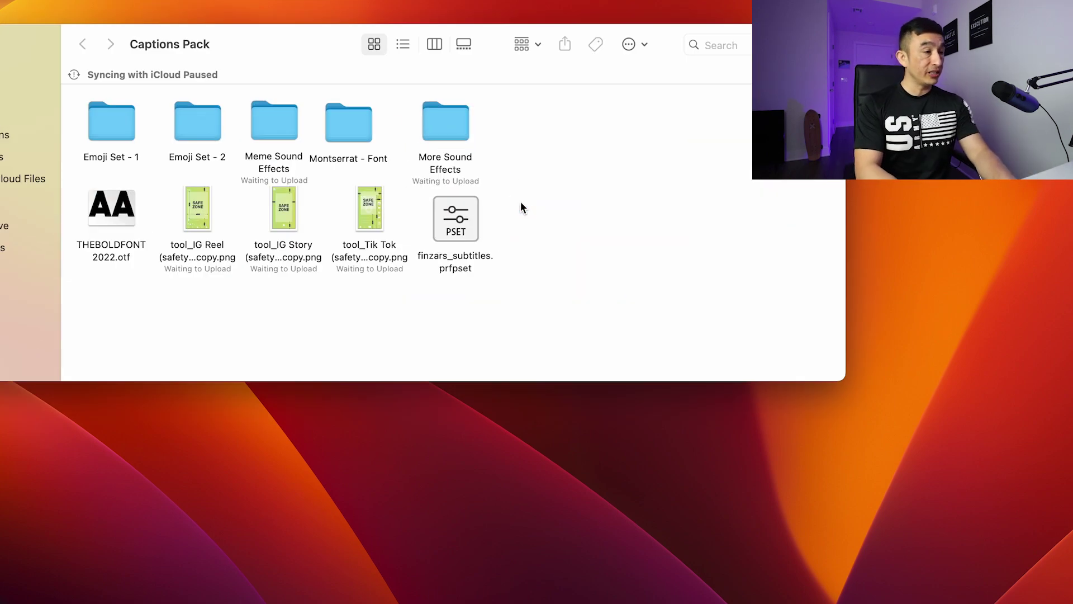
left_click_drag(597, 28, 739, 36)
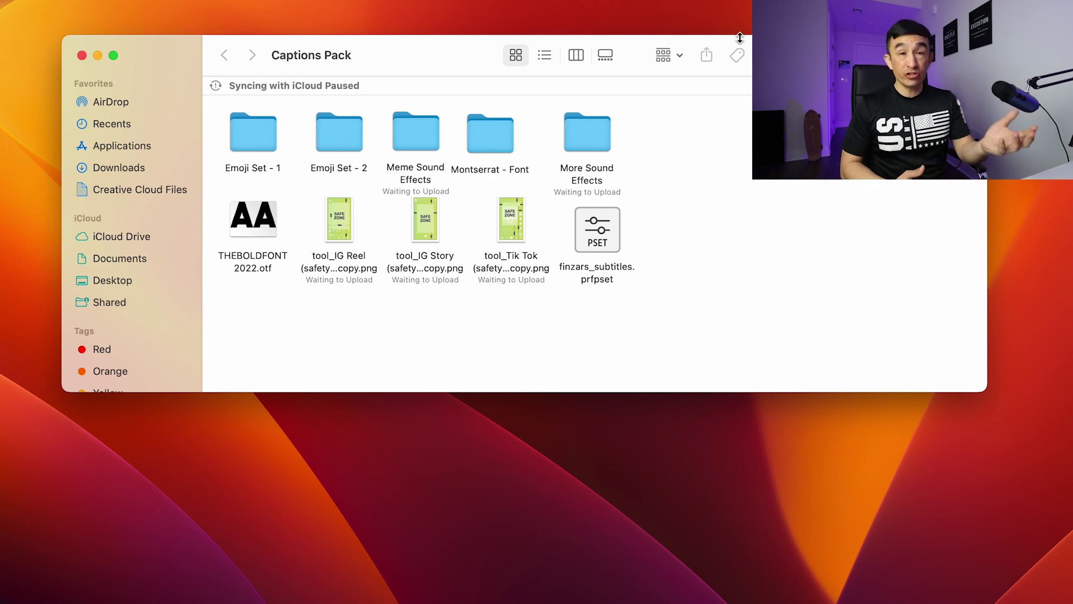
double_click(253, 134)
scroll(442, 250, "down", 2)
scroll(442, 252, "down", 8)
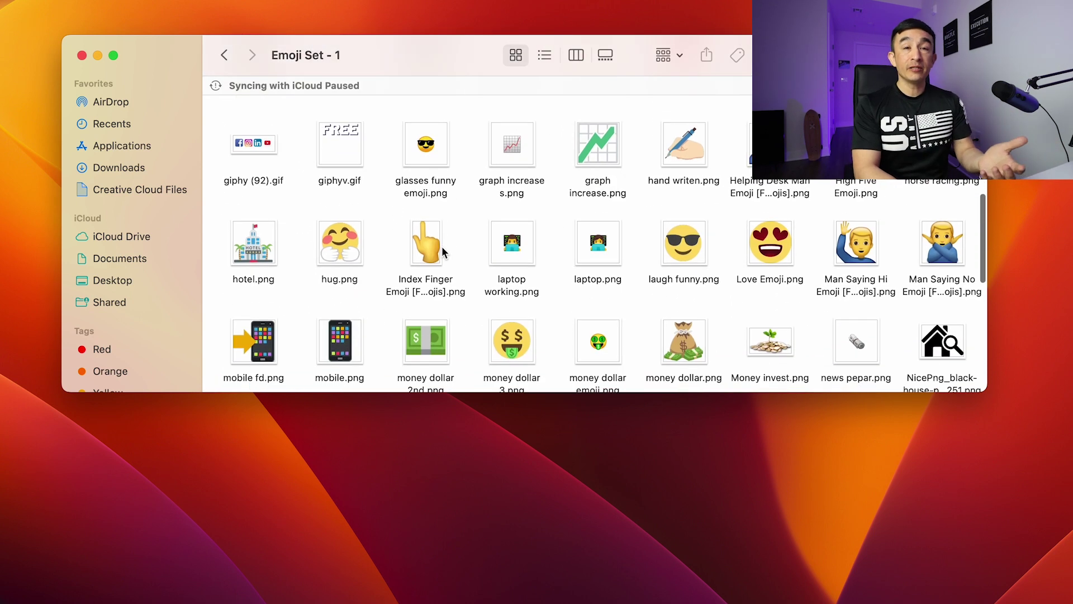
scroll(441, 252, "down", 3)
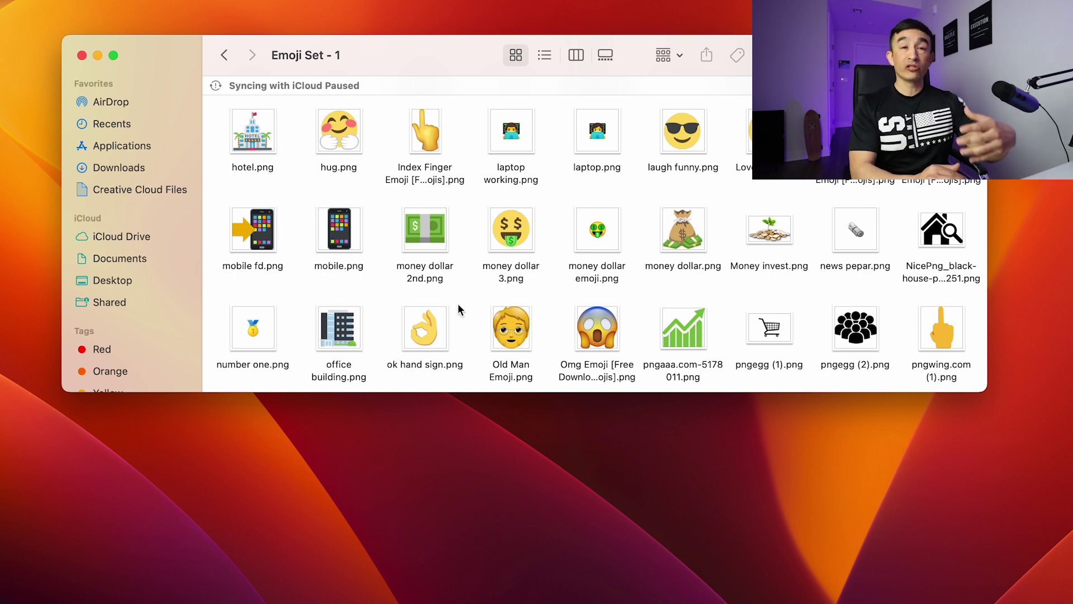
scroll(457, 305, "down", 1)
scroll(458, 303, "down", 5)
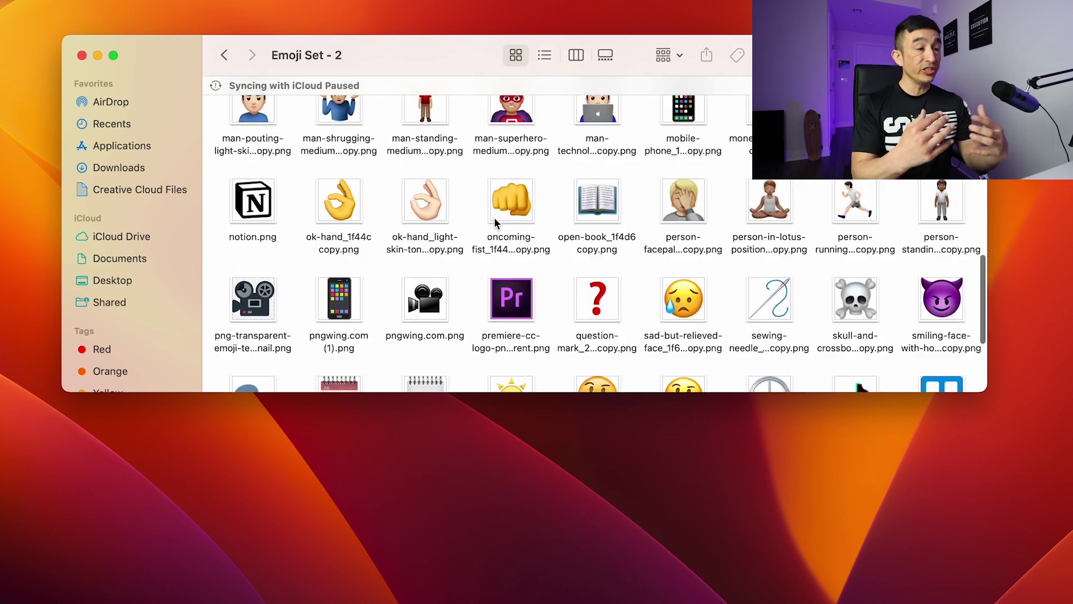
scroll(421, 153, "down", 5)
scroll(421, 158, "up", 1)
key("cmd+[")
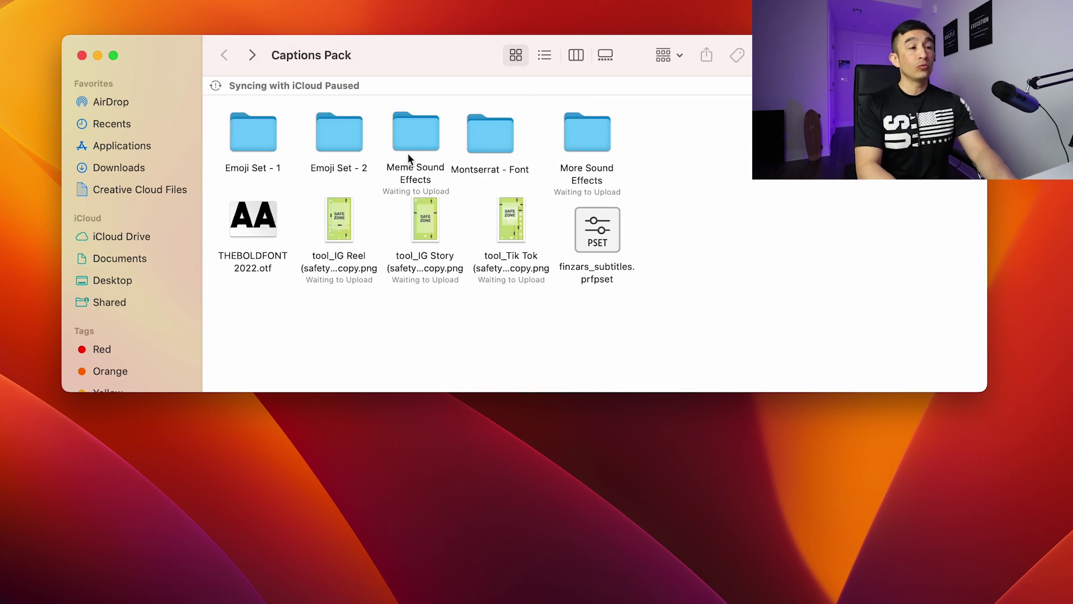
Look through the sound files in the Meme Sound Effects folder of the Captions Pack
left_click(419, 137)
double_click(420, 137)
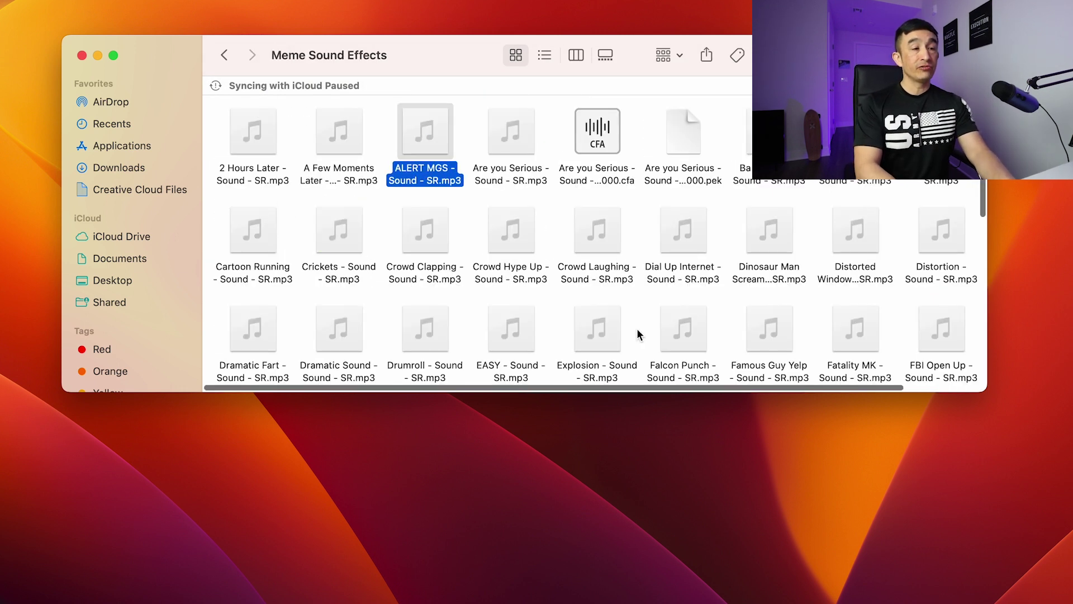
scroll(641, 244, "down", 4)
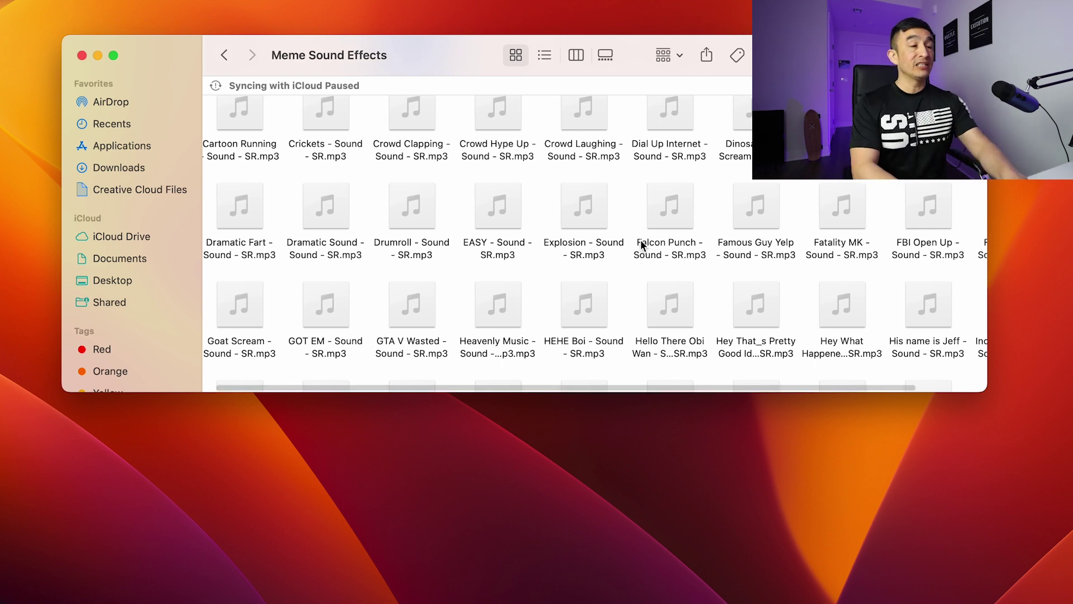
type("alert")
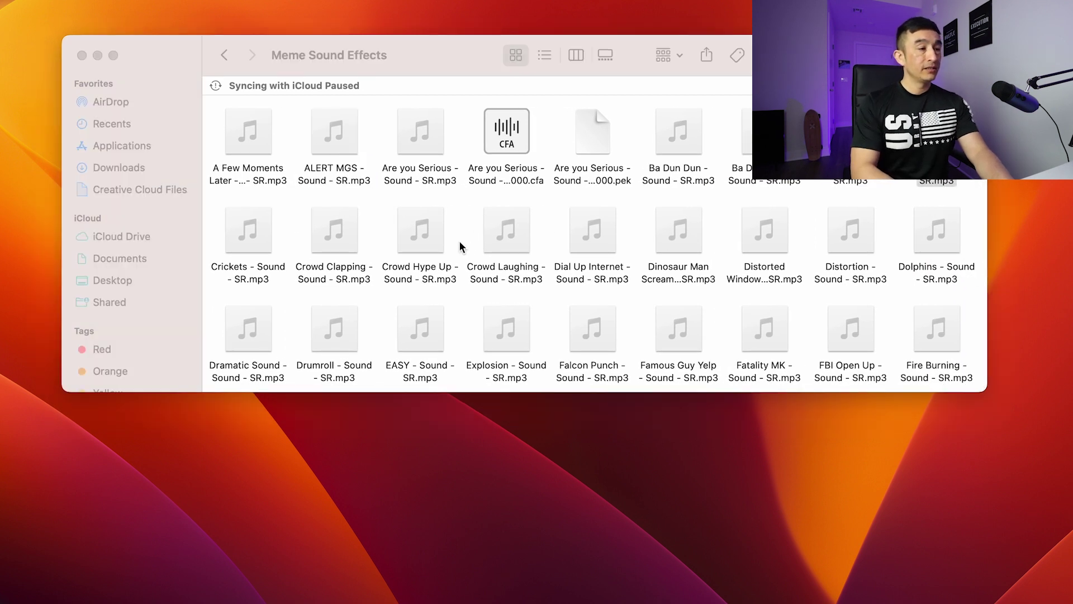
scroll(459, 240, "down", 5)
left_click(534, 260)
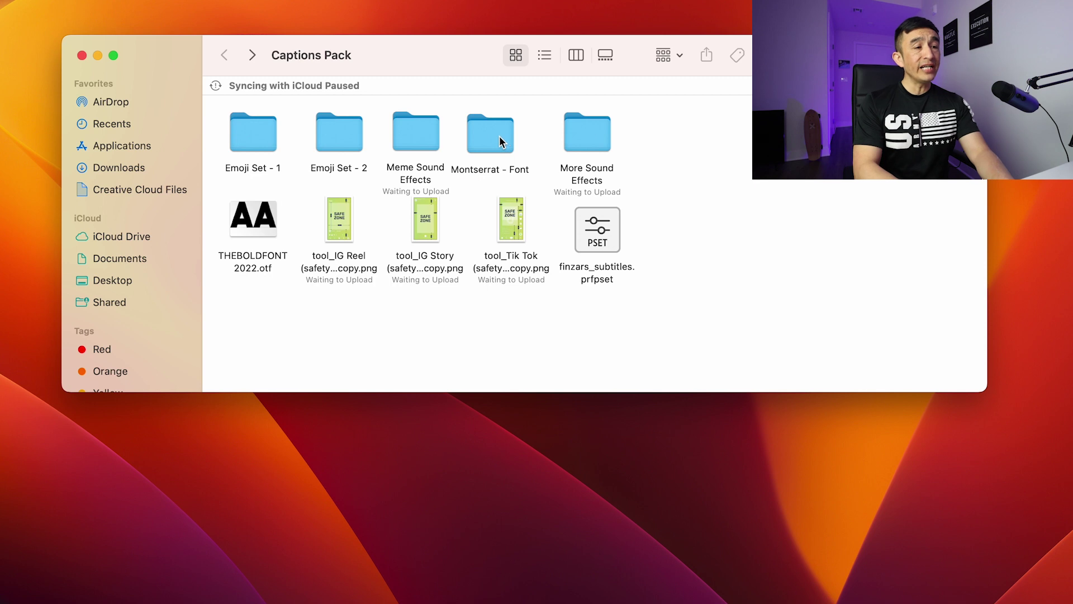
View the contents of the Montserrat - Font folder and return to the Captions Pack folder
double_click(499, 139)
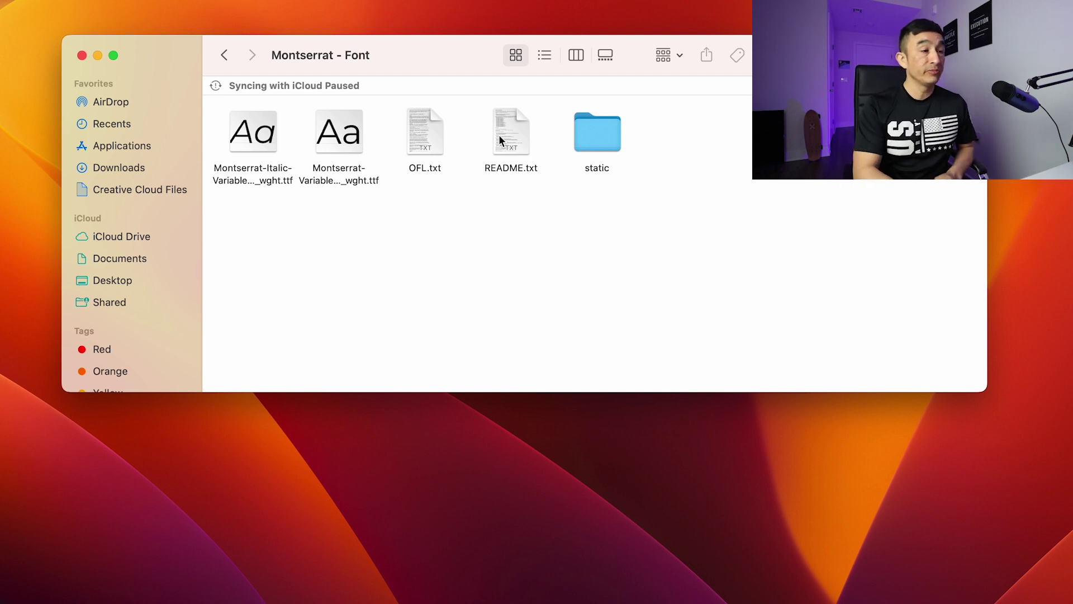
left_click(225, 56)
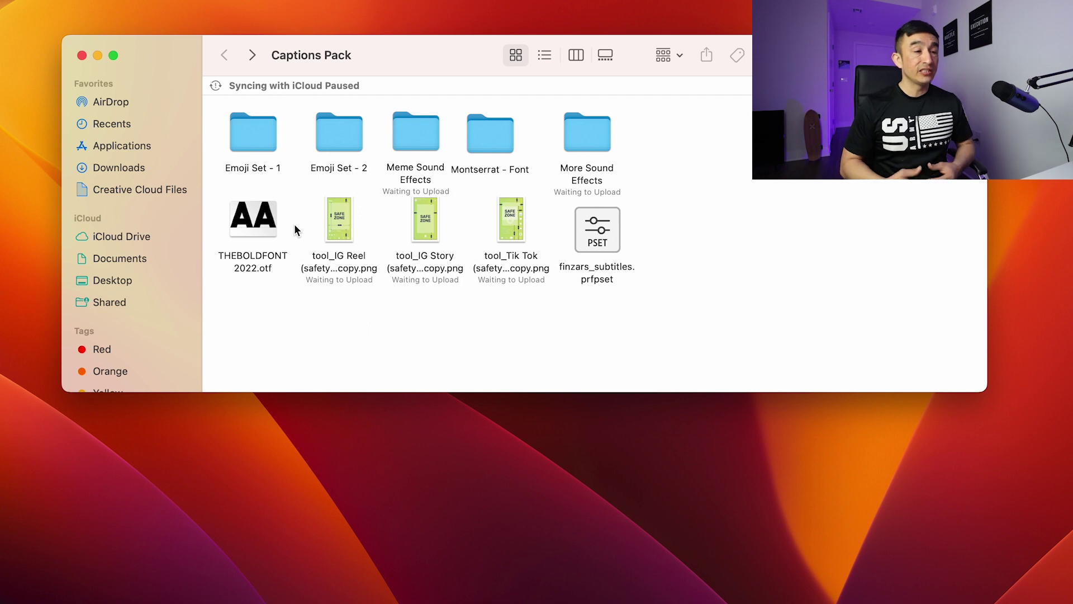
left_click_drag(706, 279, 577, 217)
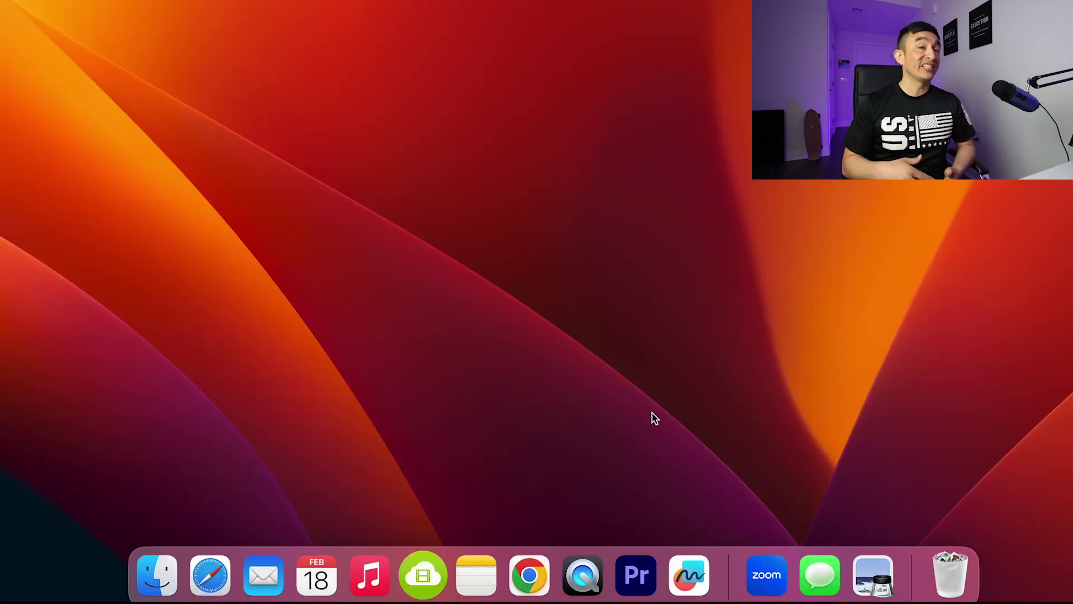
Switch to Premiere Pro and import the finzars_subtitles.prfpset effect presets from the Captions Pack folder on the desktop
left_click(624, 576)
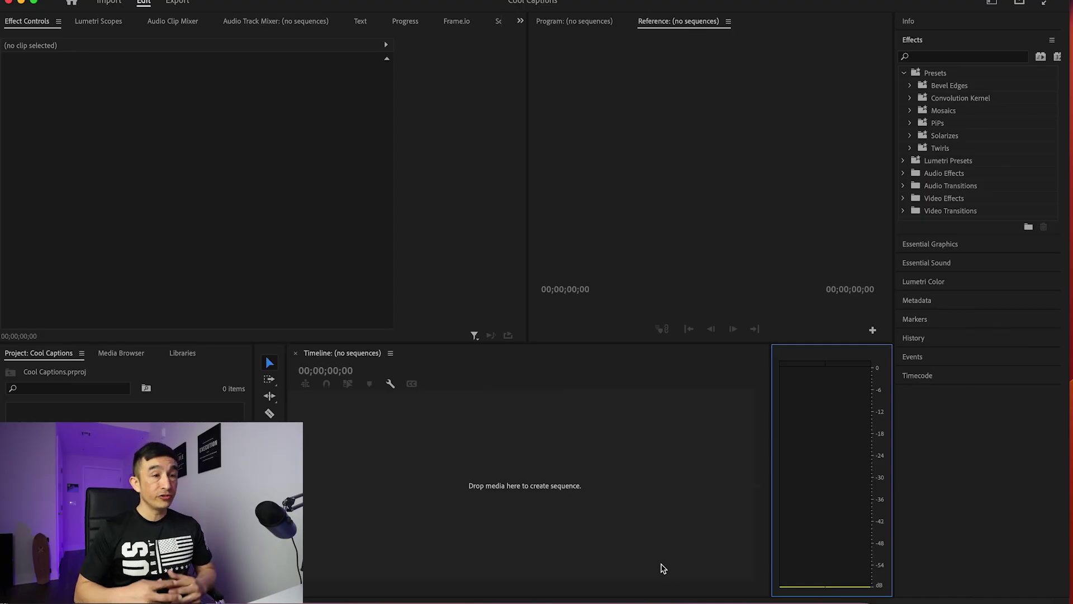
left_click(953, 39)
left_click(940, 40)
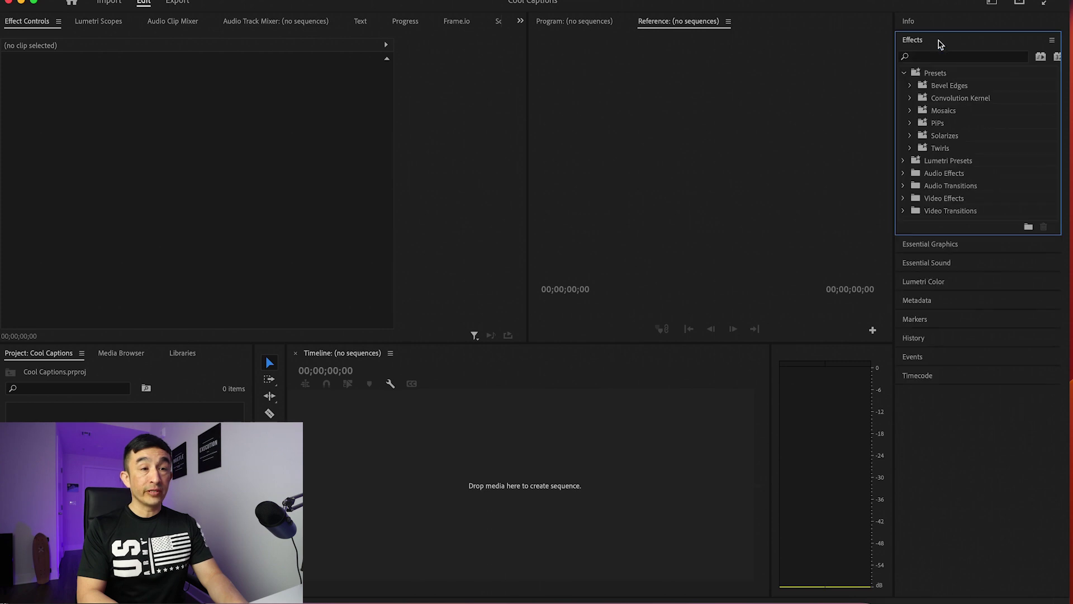
left_click(935, 77)
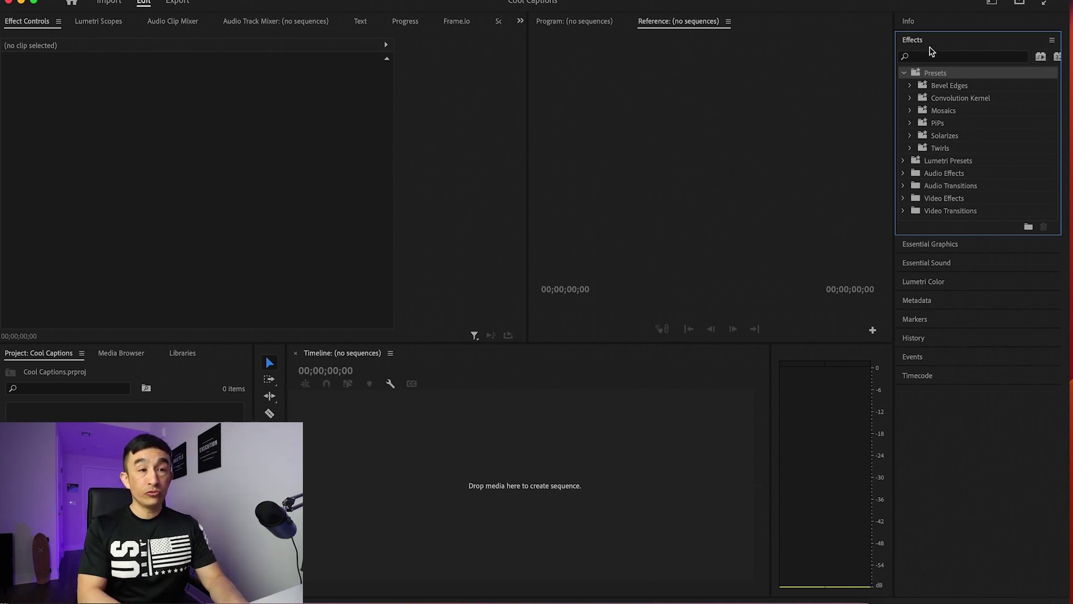
left_click(1052, 42)
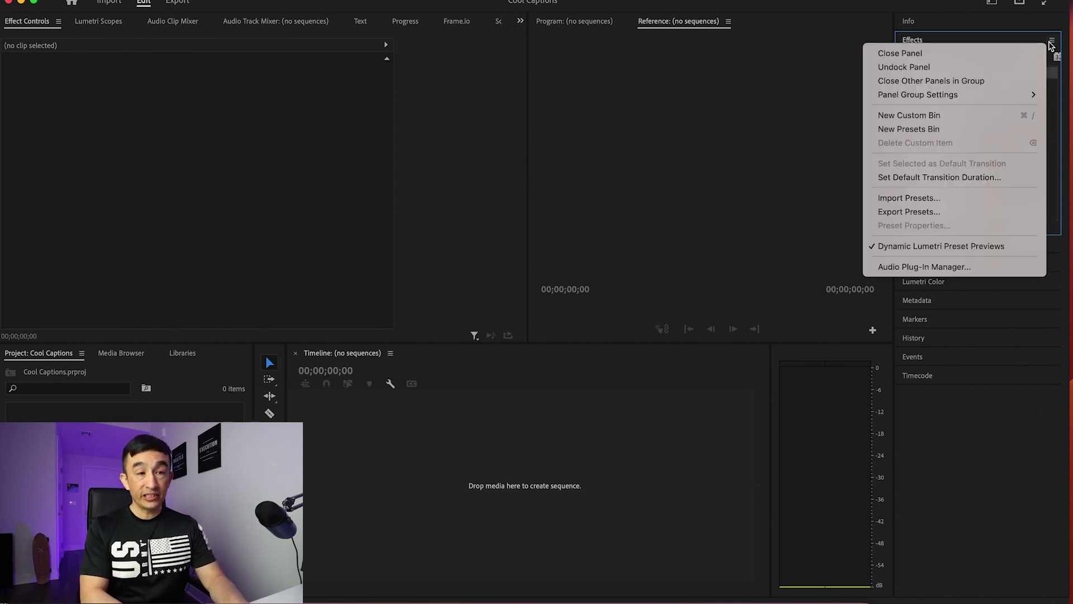
left_click(939, 205)
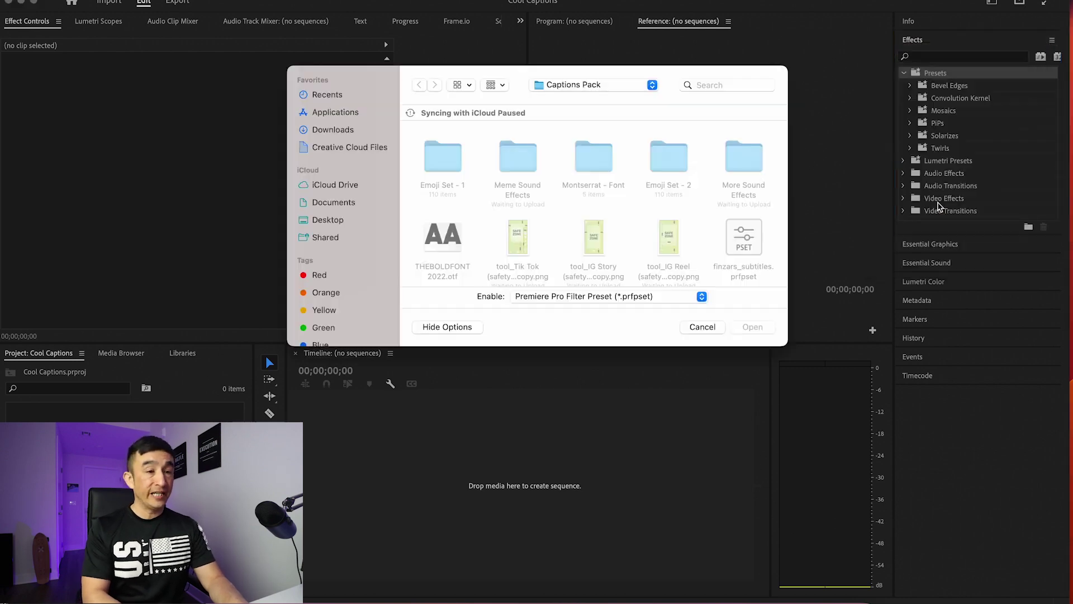
left_click(341, 220)
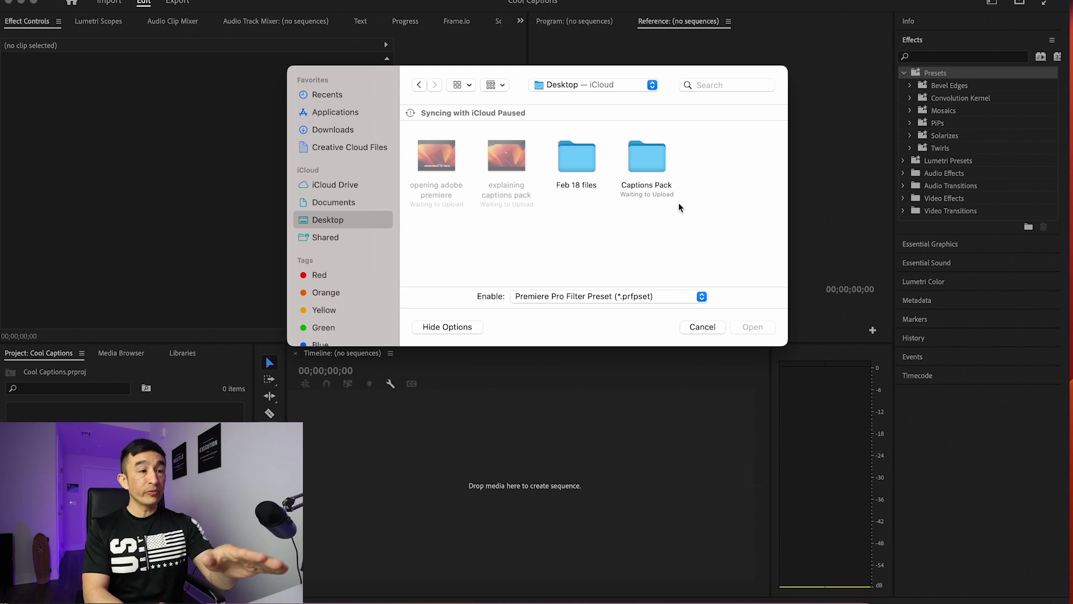
double_click(647, 168)
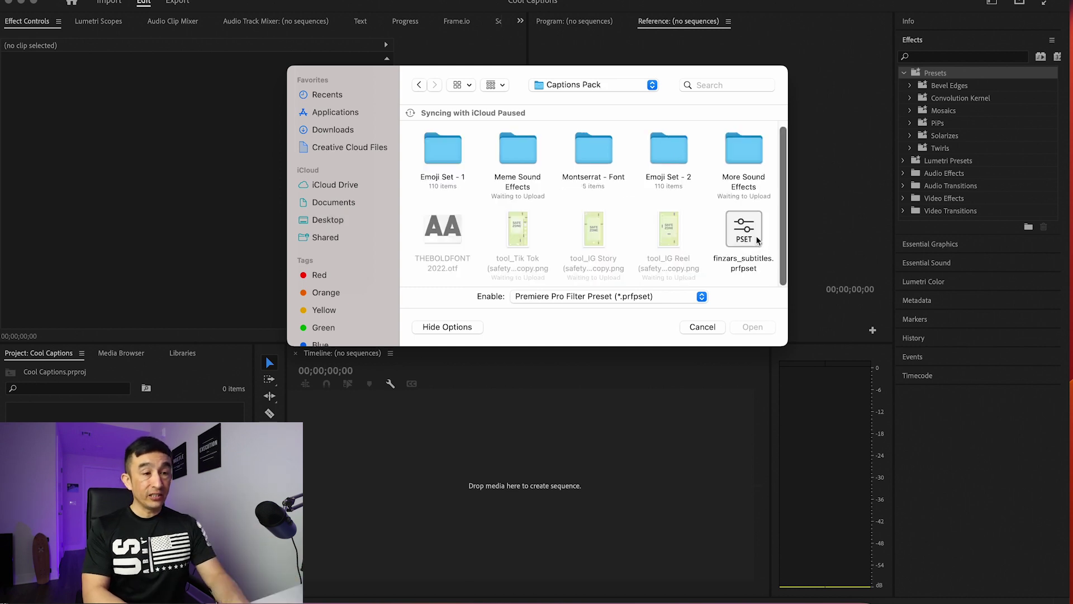
left_click(756, 253)
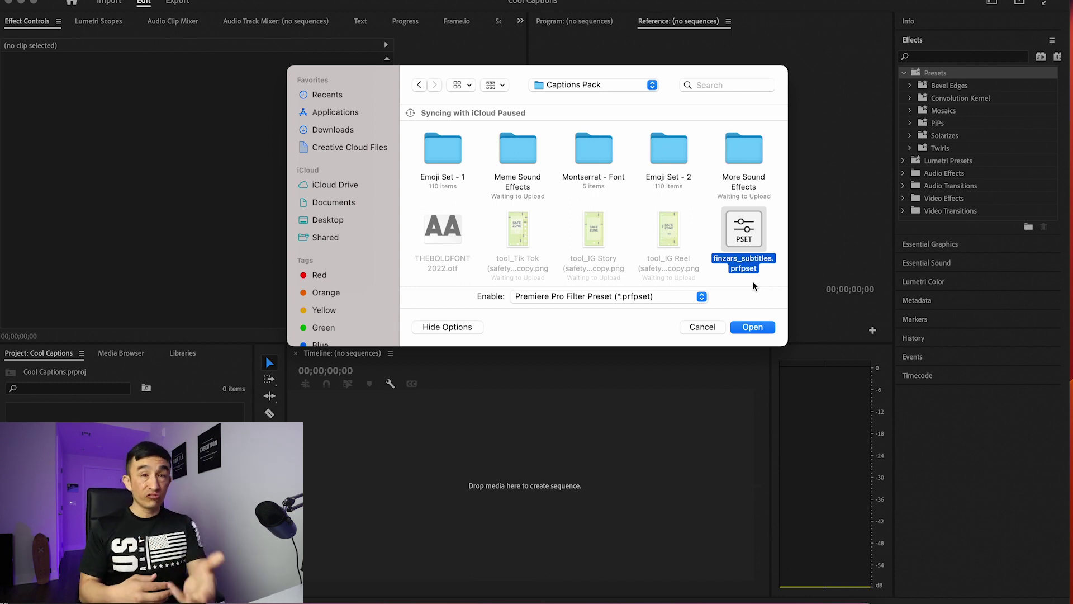
left_click(758, 328)
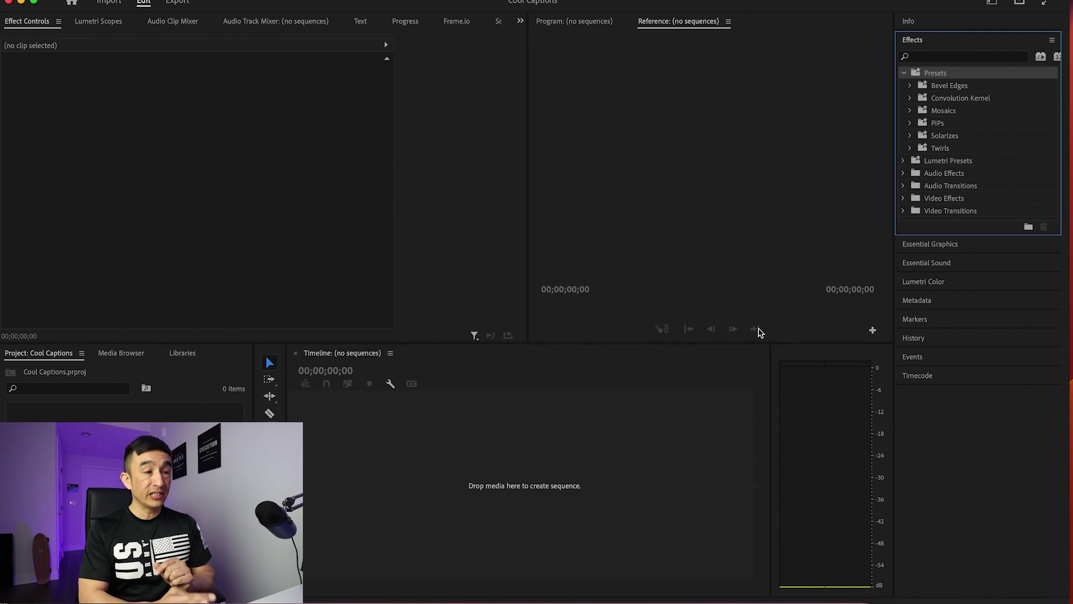
Expand the FIN TEXT PRESETS bin under the effect presets and review its base and transform presets
left_click(910, 110)
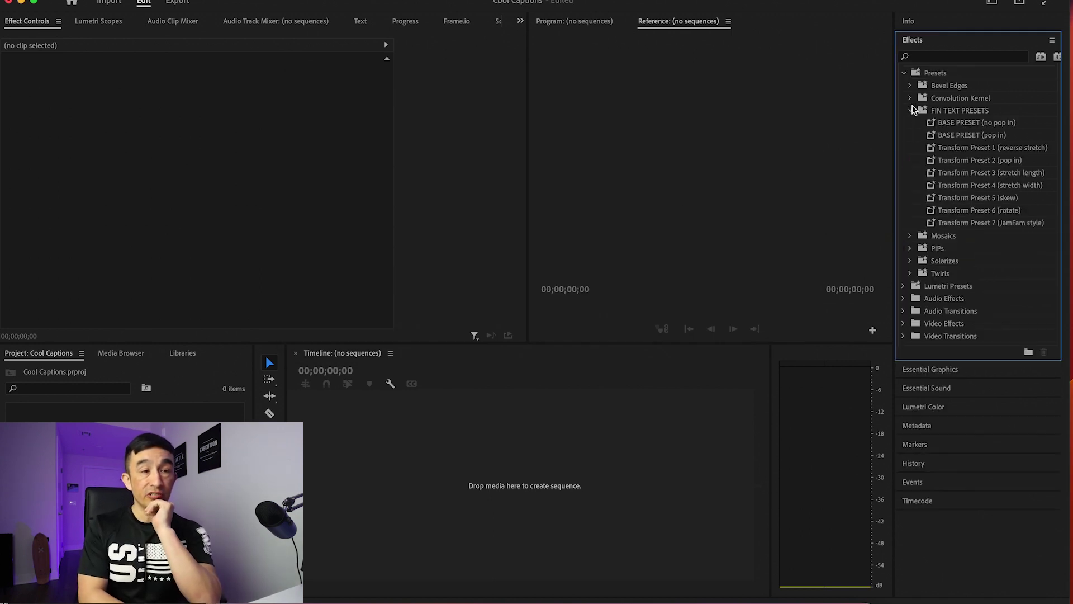
left_click(947, 128)
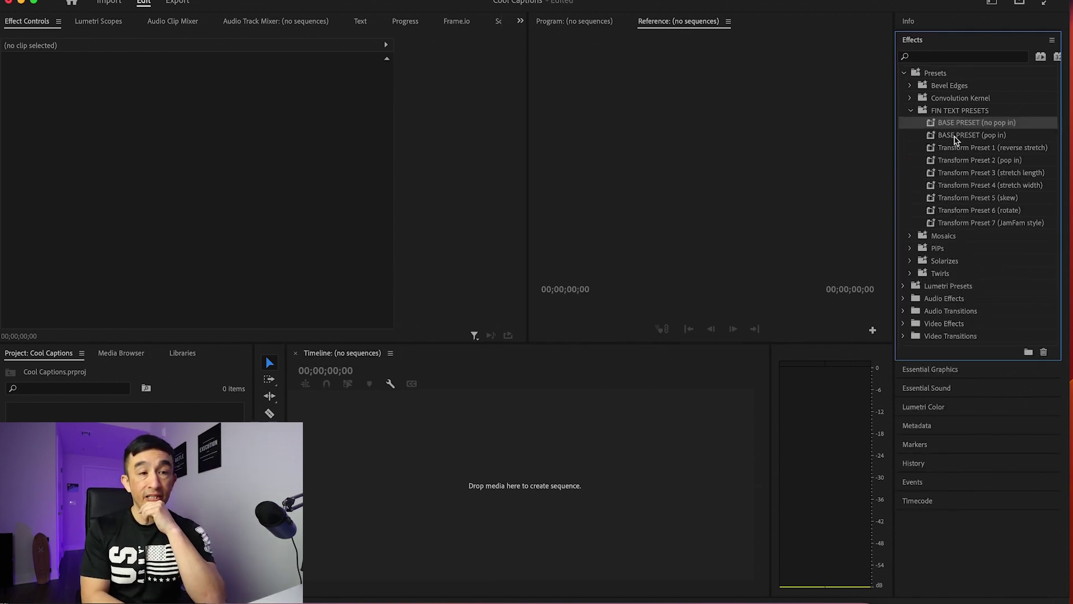
left_click(956, 149)
left_click(957, 161)
left_click(960, 173)
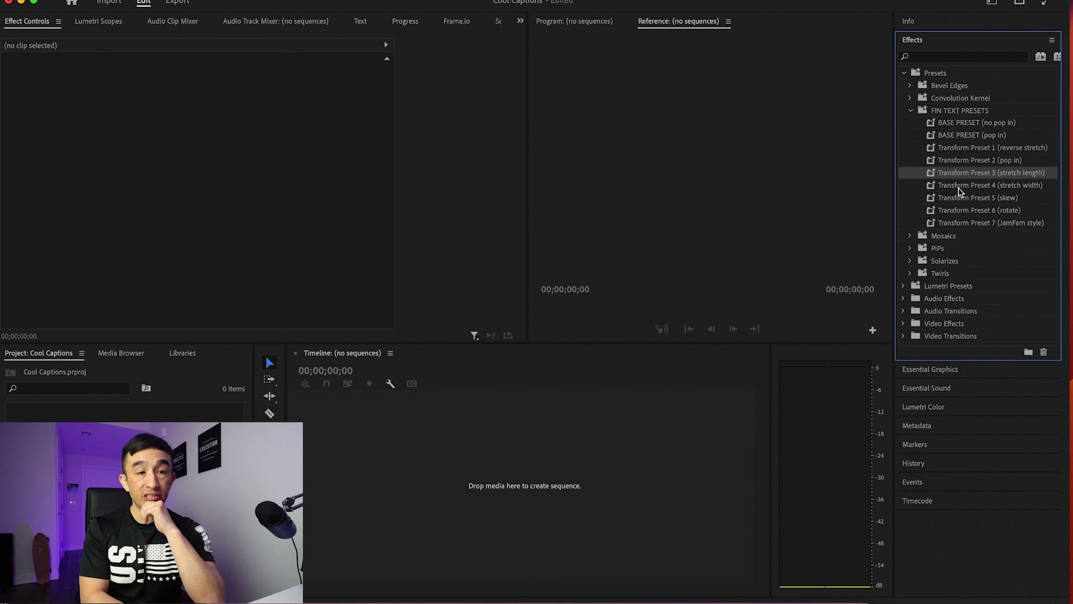
left_click(960, 186)
left_click(962, 212)
left_click(963, 223)
left_click(964, 211)
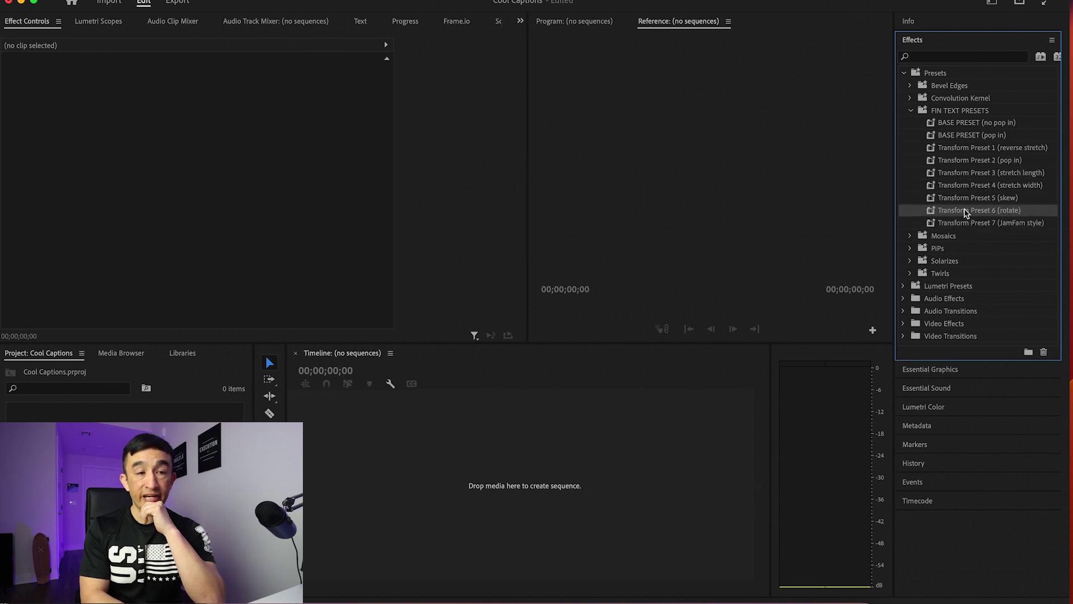
left_click(965, 199)
left_click(964, 187)
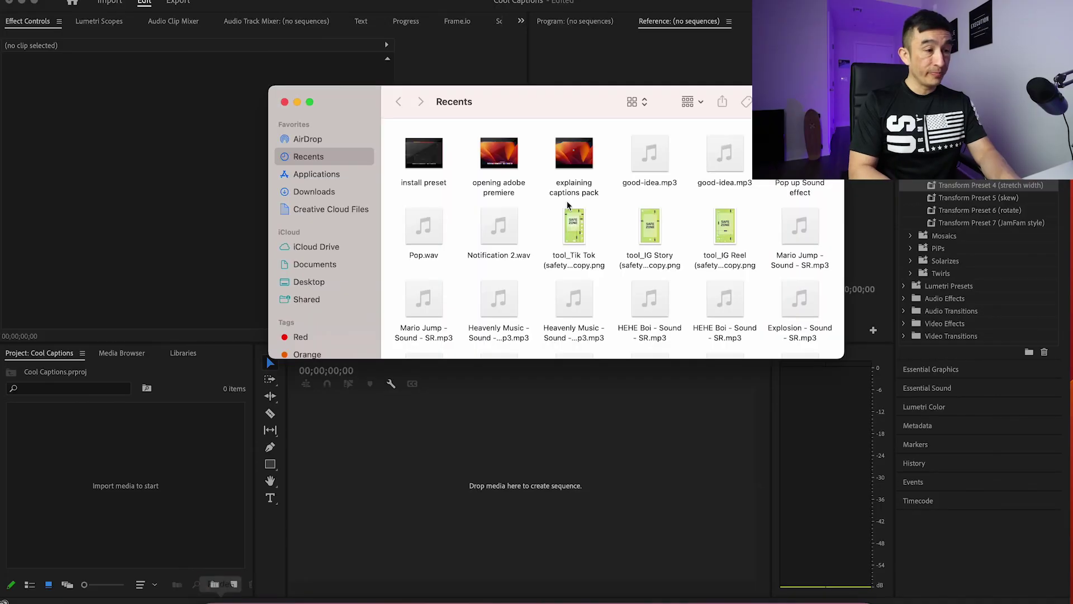
Switch to Finder and install the THEBOLDFONT 2022.otf font from the Captions Pack folder on the desktop
left_click(309, 282)
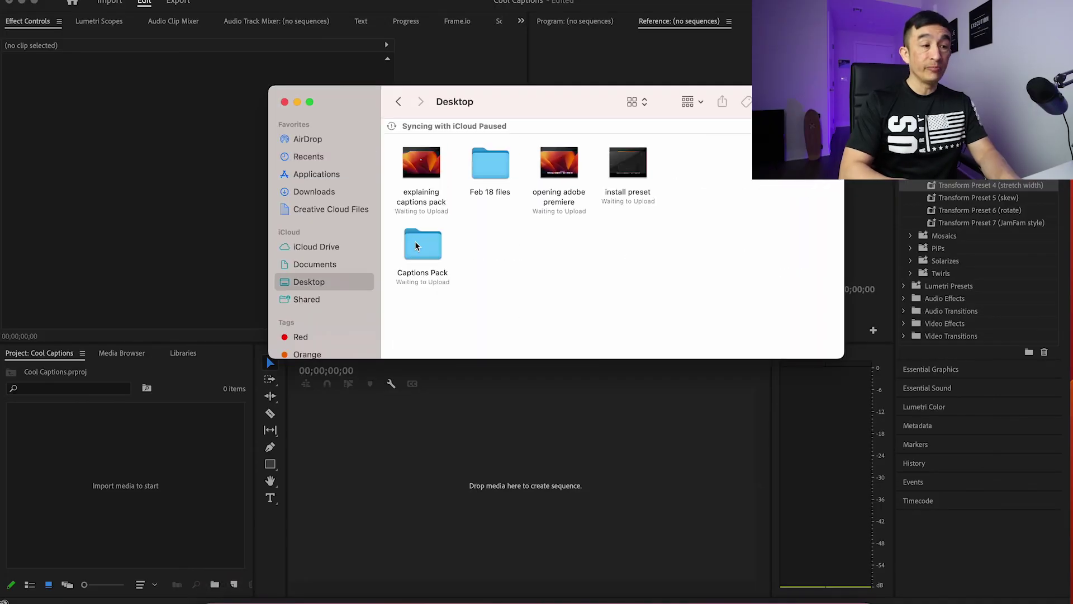
double_click(415, 259)
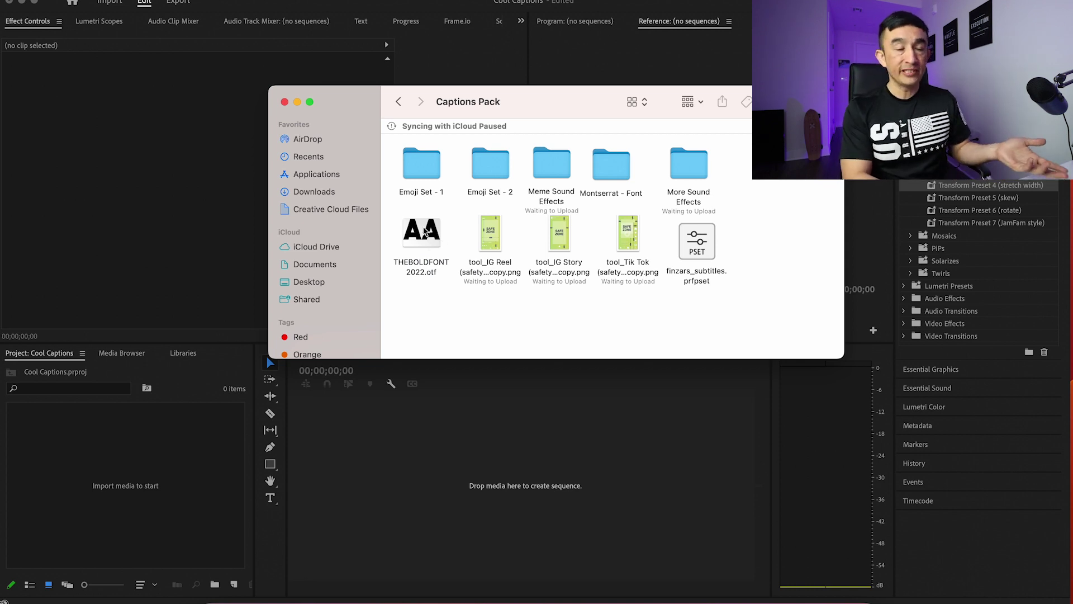
double_click(425, 232)
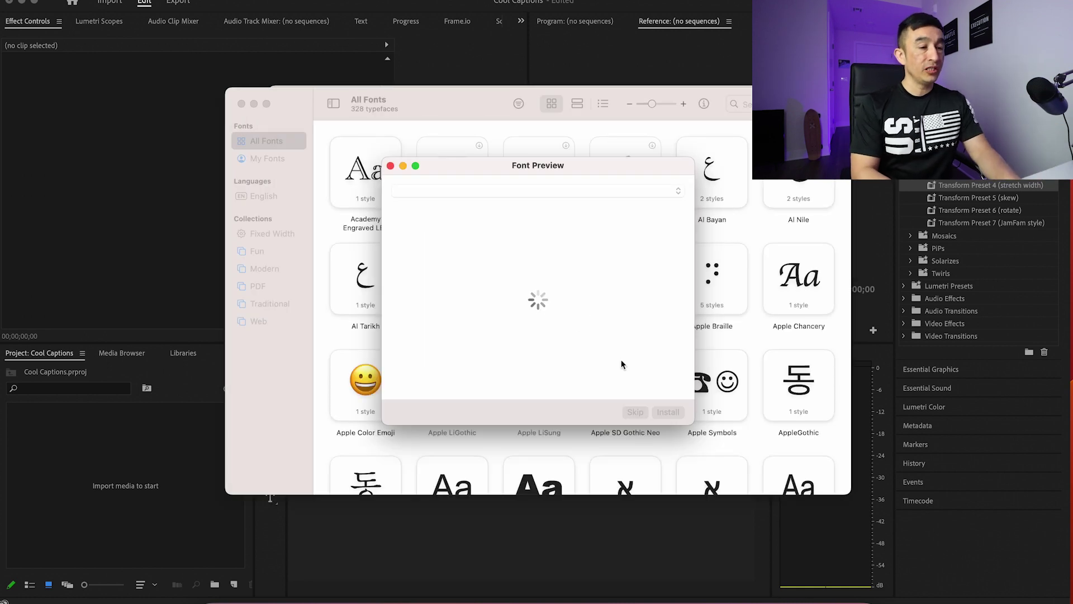
left_click(664, 412)
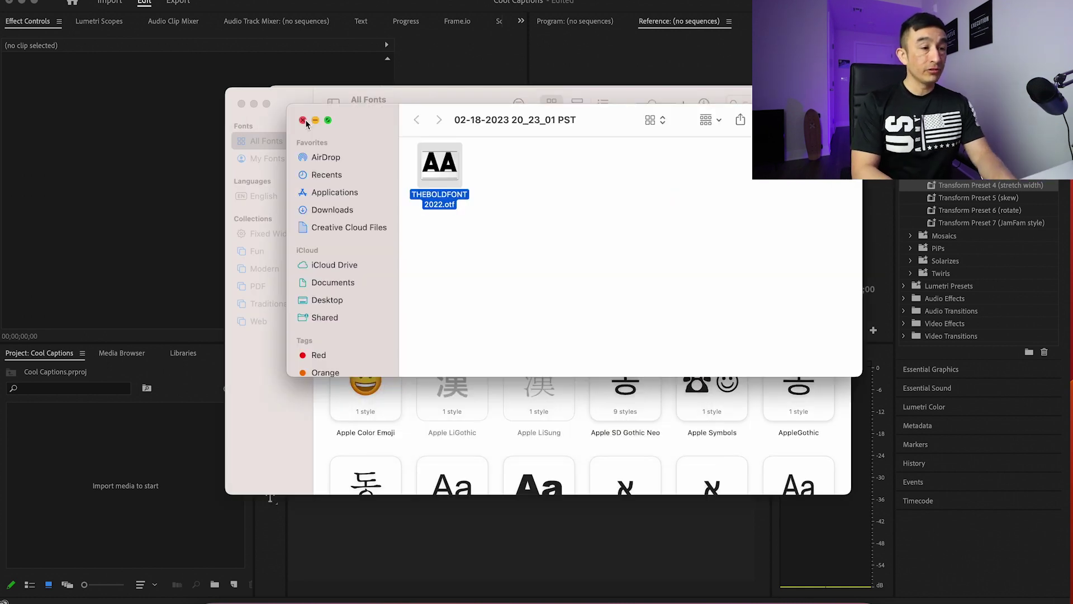
left_click(303, 119)
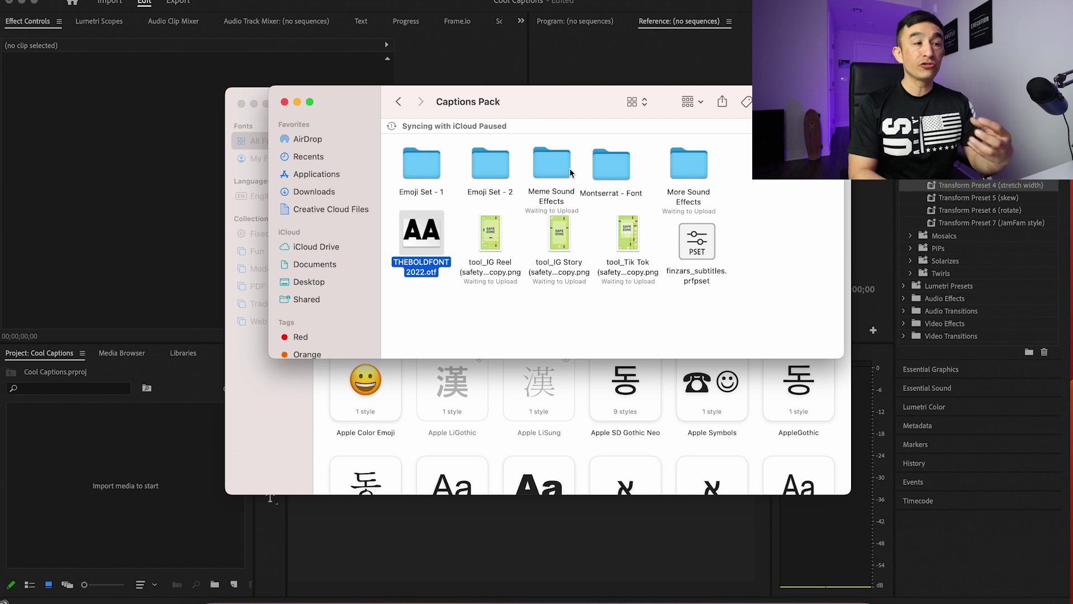
Install the Montserrat italic variable font from the Montserrat - Font folder, replacing the already installed version
double_click(615, 164)
double_click(418, 162)
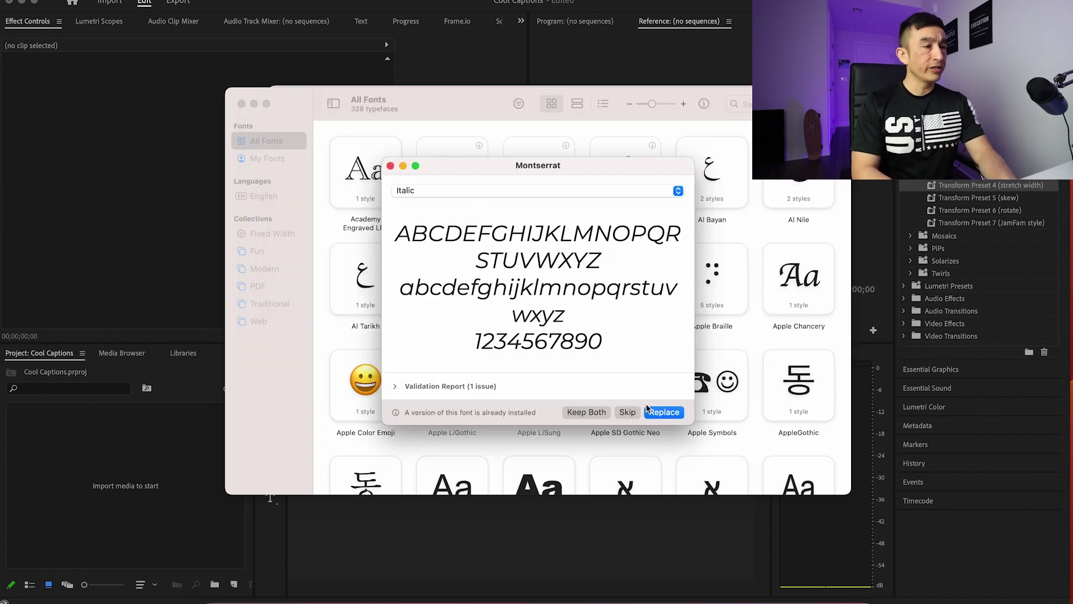
left_click(666, 412)
left_click(303, 120)
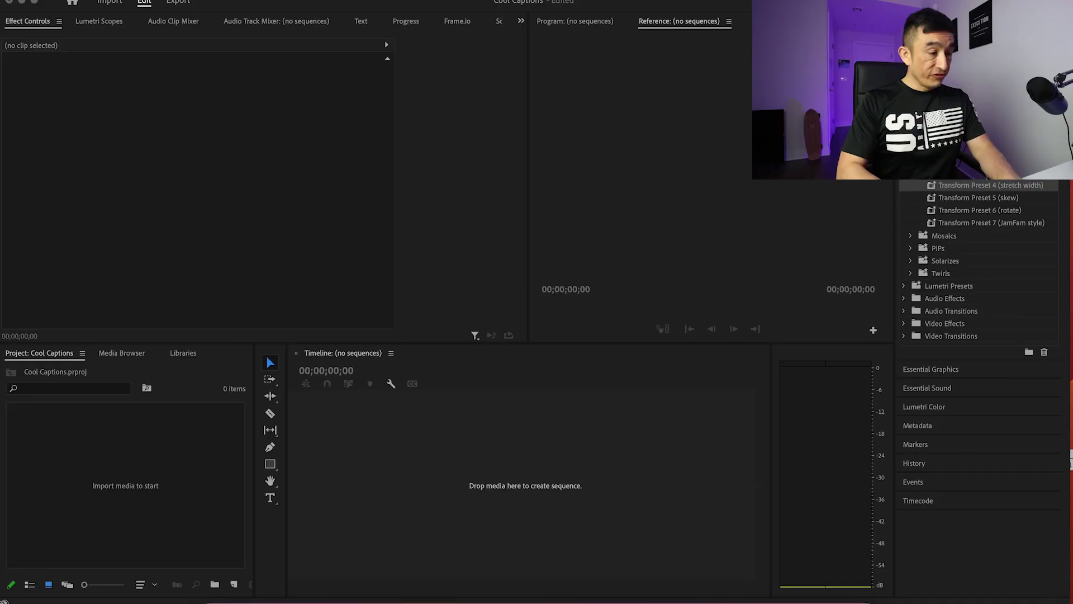
Switch to Finder, preview the temp_318816020 MP4 clip on the desktop, and bring it into Premiere Pro as a new sequence
left_click(341, 304)
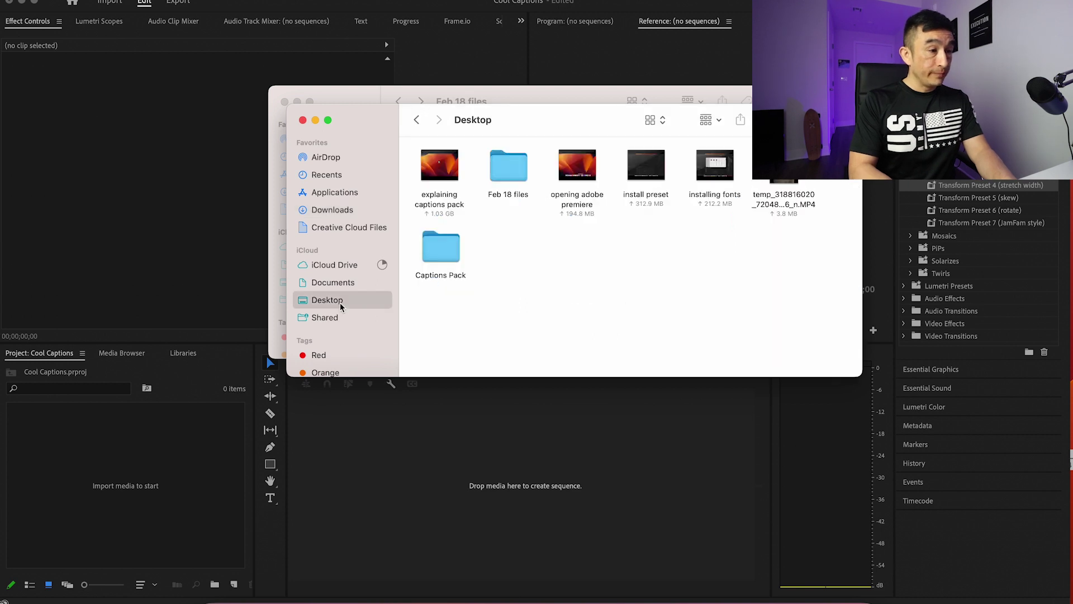
left_click(787, 188)
left_click_drag(788, 187, 518, 240)
double_click(514, 223)
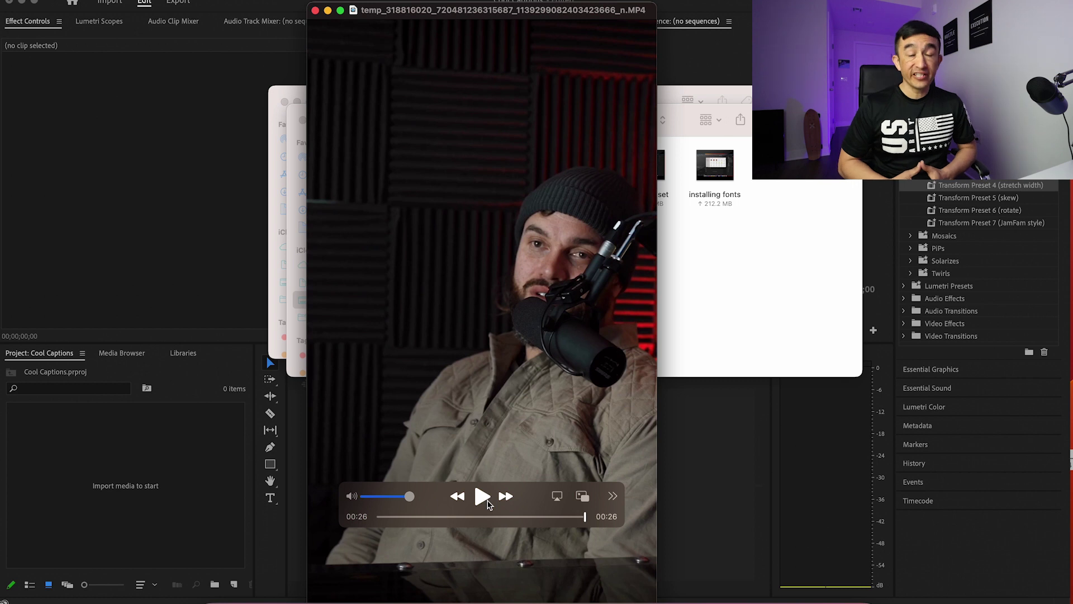
key("super+w")
left_click_drag(516, 211, 168, 489)
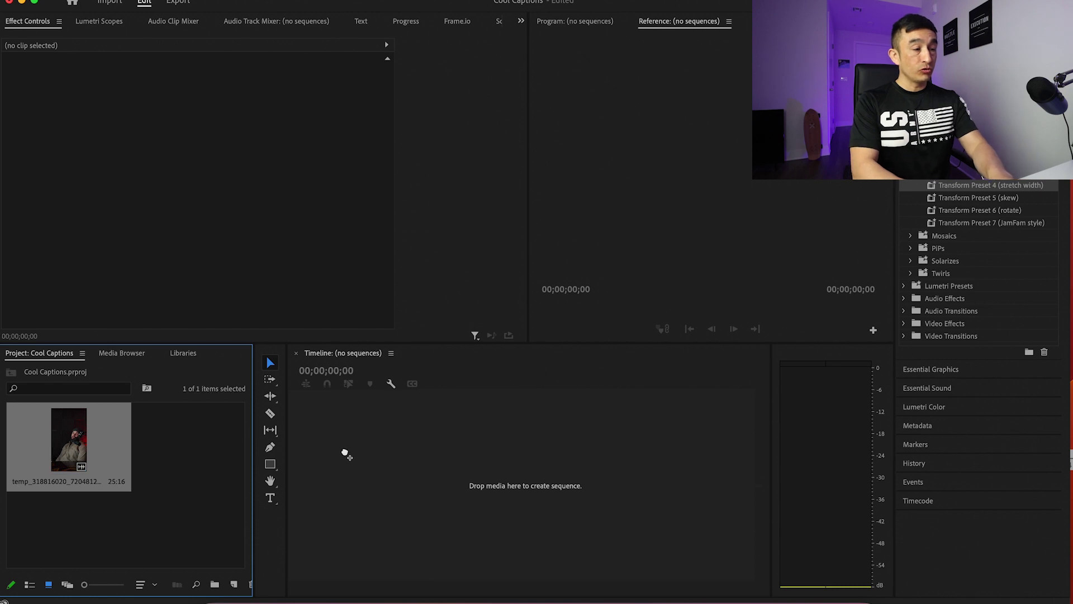
left_click_drag(345, 453, 347, 454)
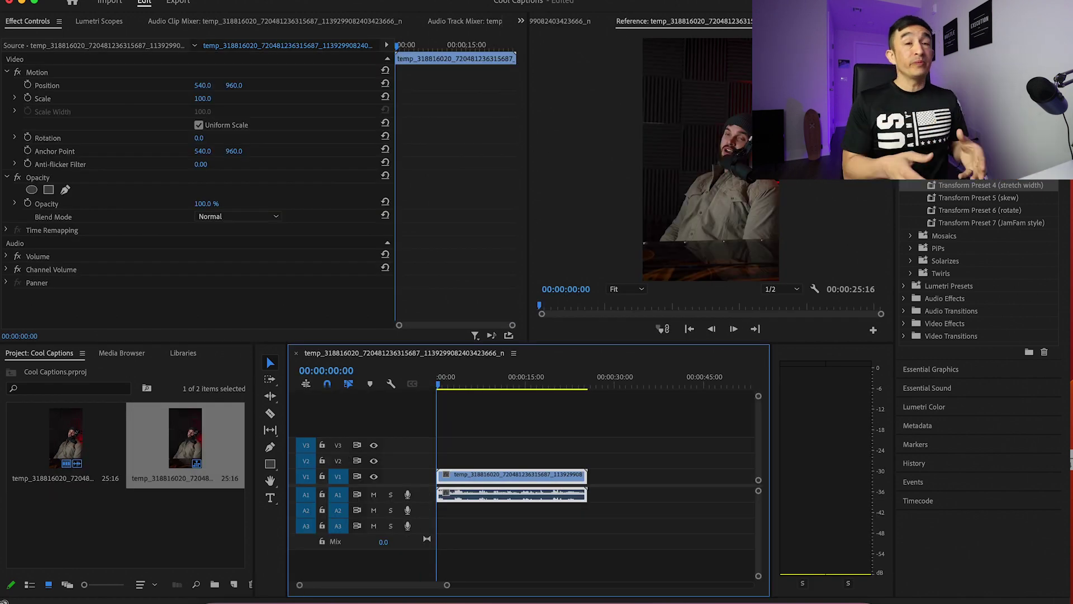
Open the Text panel and transcribe the sequence in English from track Audio 1 without separating speakers
left_click(288, 7)
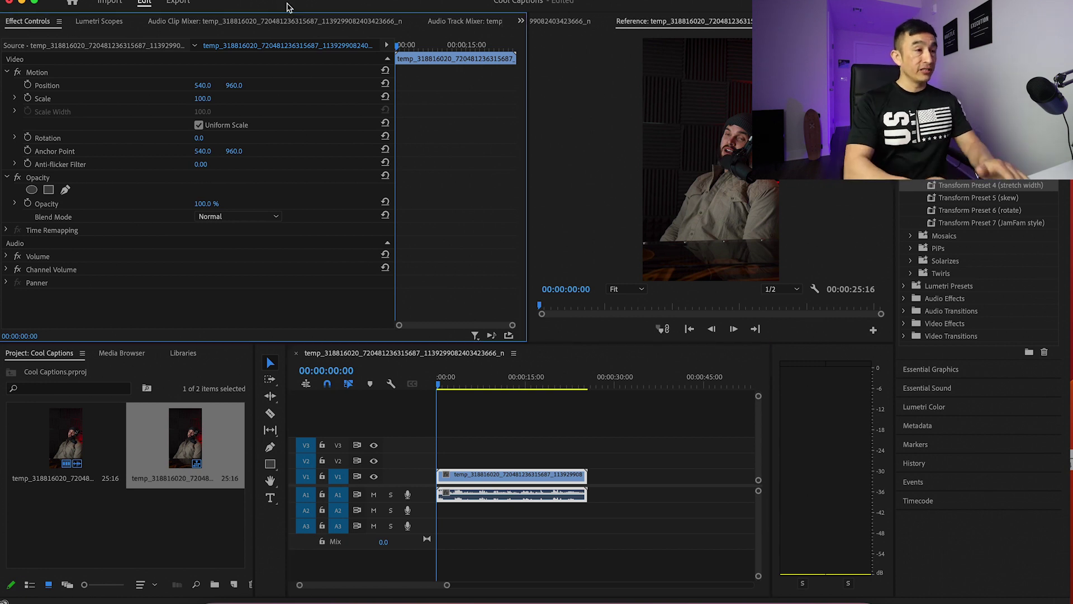
key("shift+3")
left_click(391, 1)
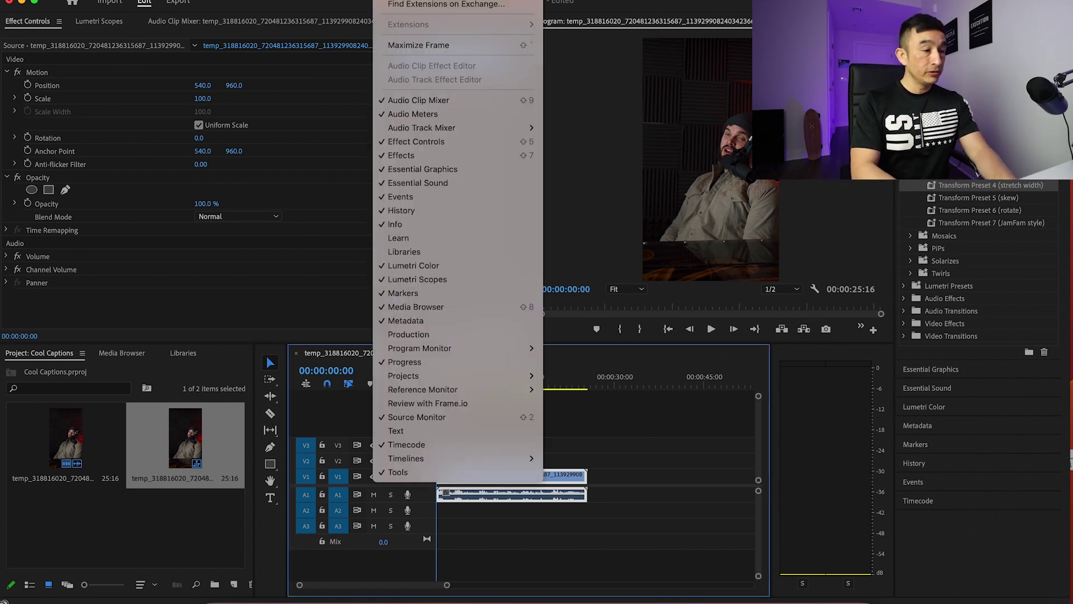
left_click(408, 429)
left_click(272, 221)
left_click(569, 346)
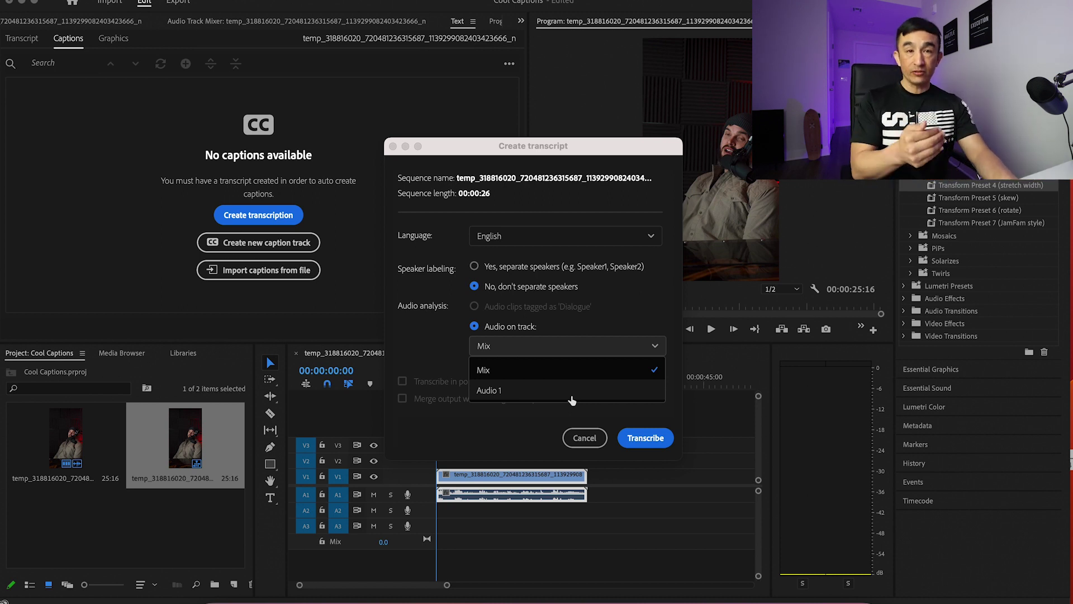
left_click(570, 391)
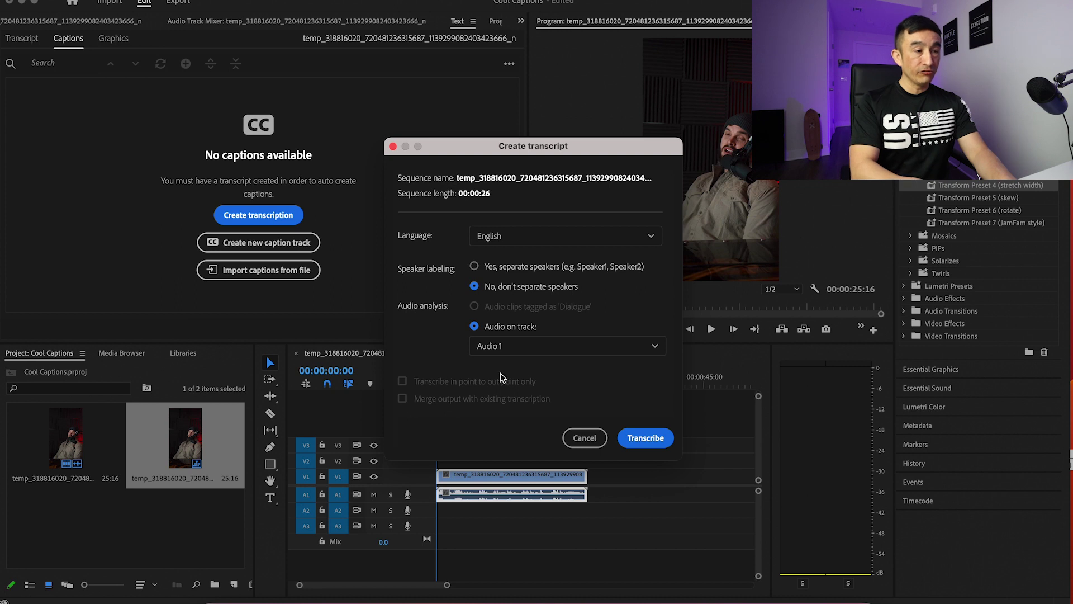
left_click(646, 439)
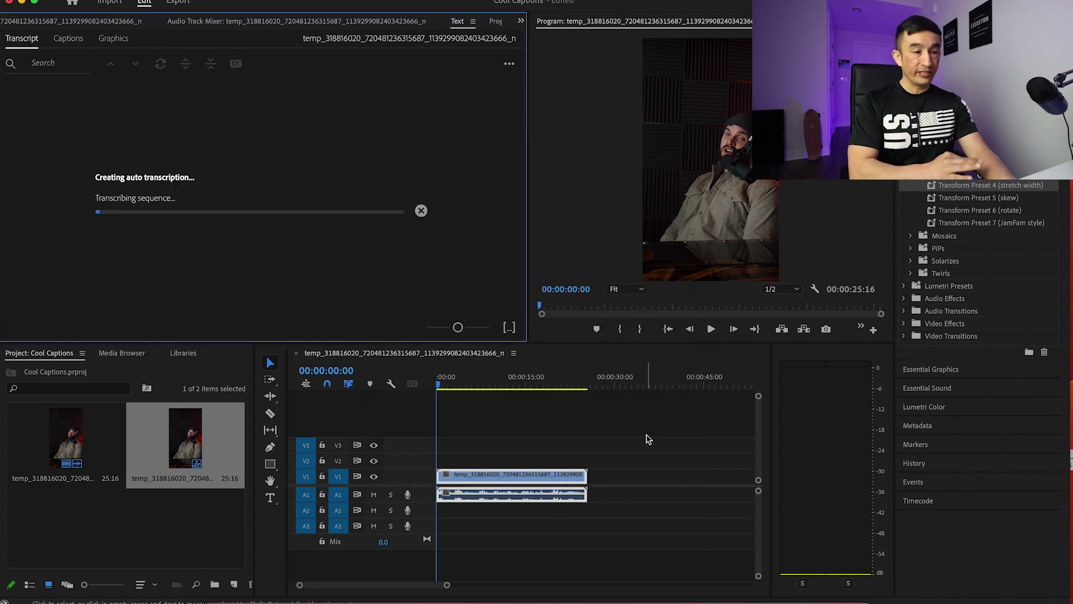
key("space")
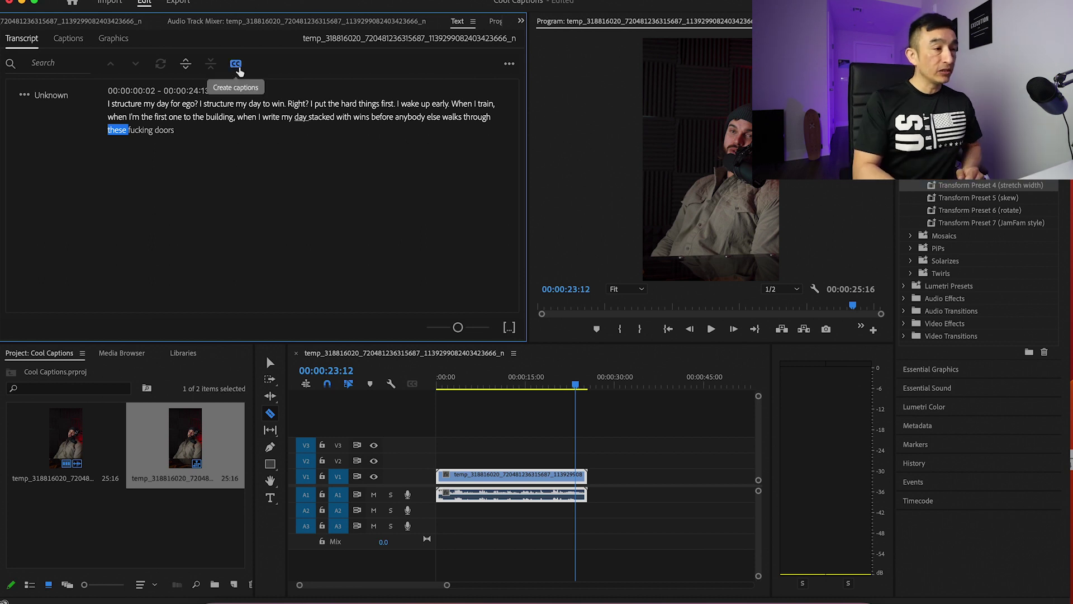
Create single-line subtitle captions from the transcript with a maximum length of 18 characters and a minimum duration of 1.2 seconds
left_click(236, 63)
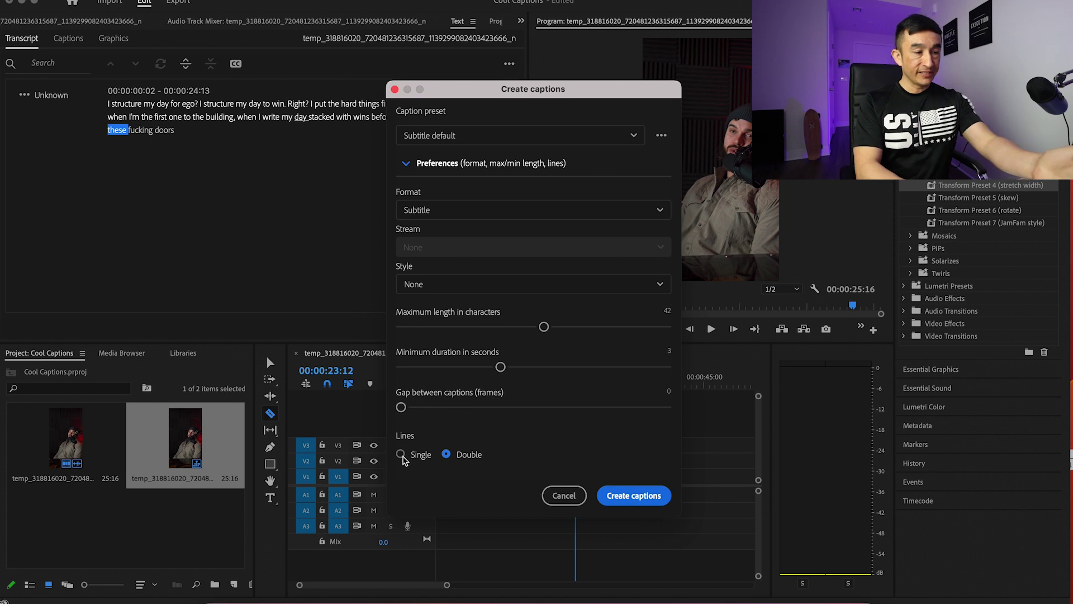
left_click(401, 455)
left_click(447, 455)
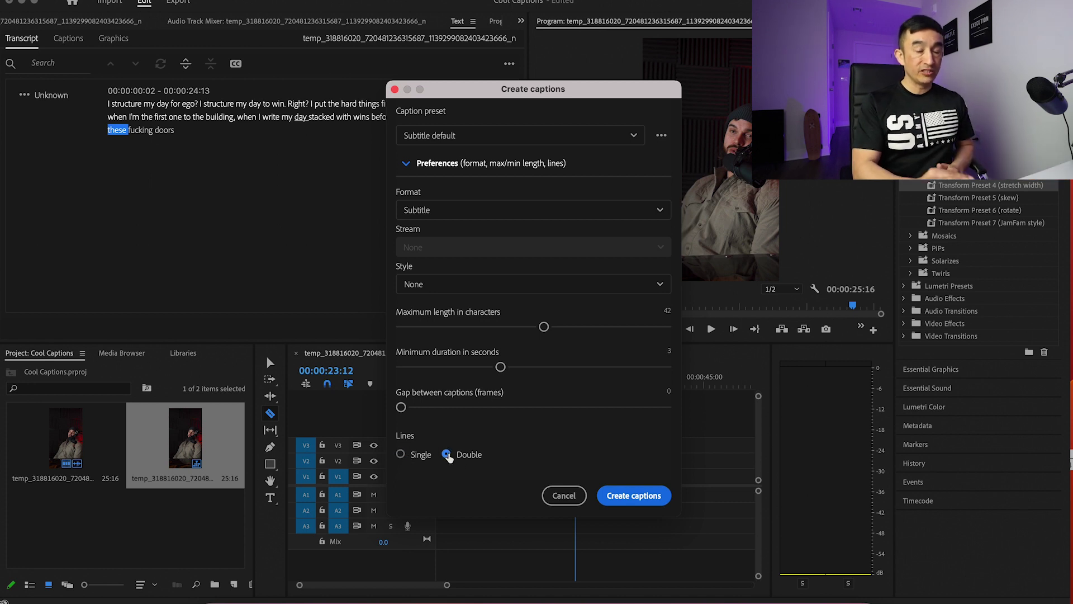
left_click(401, 455)
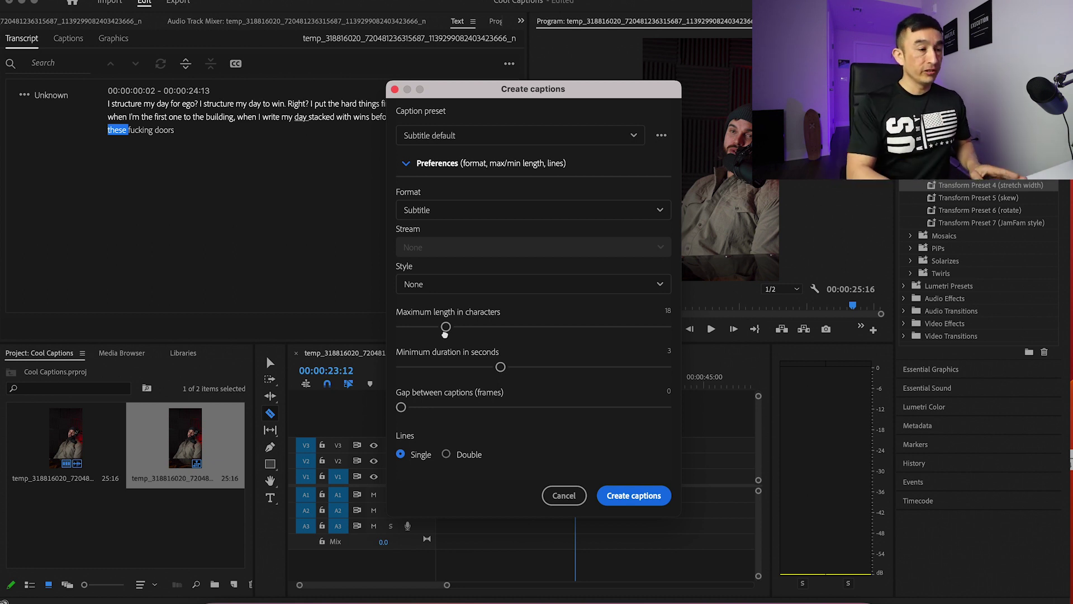
left_click_drag(501, 367, 679, 373)
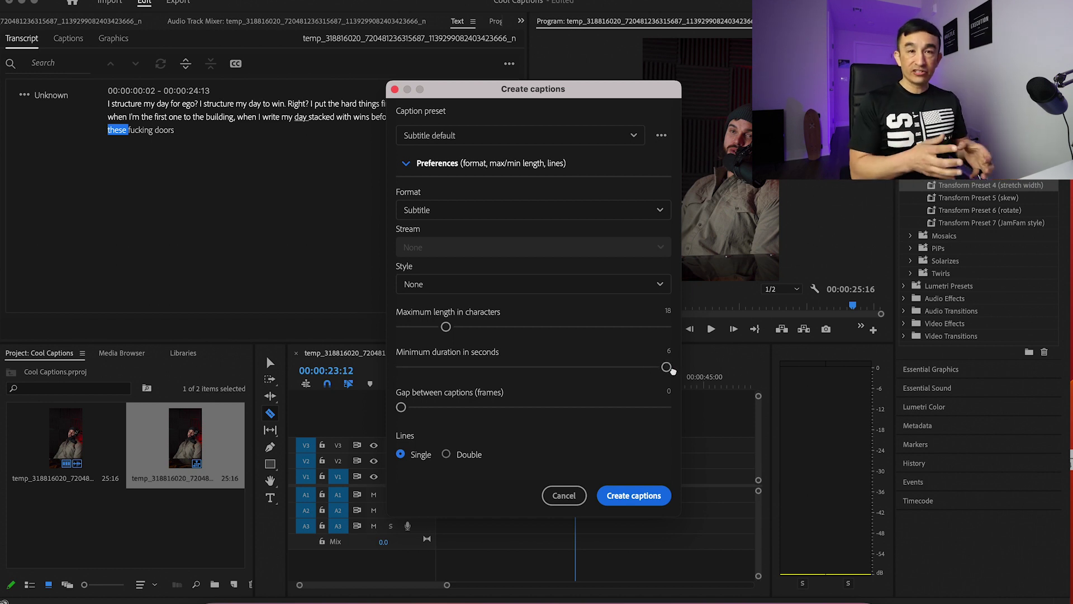
left_click_drag(671, 370, 301, 356)
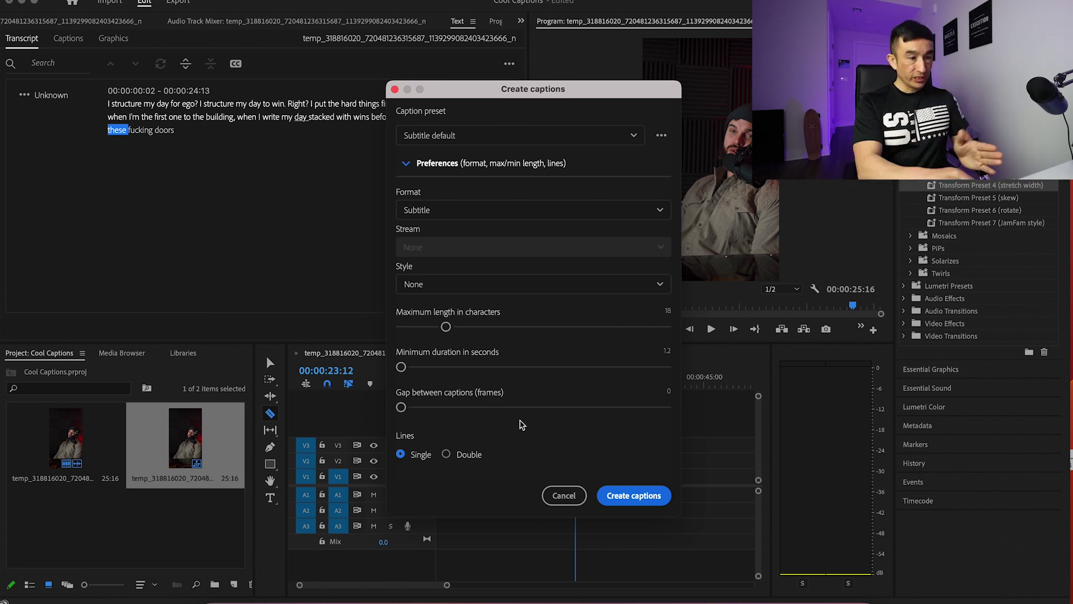
left_click(635, 496)
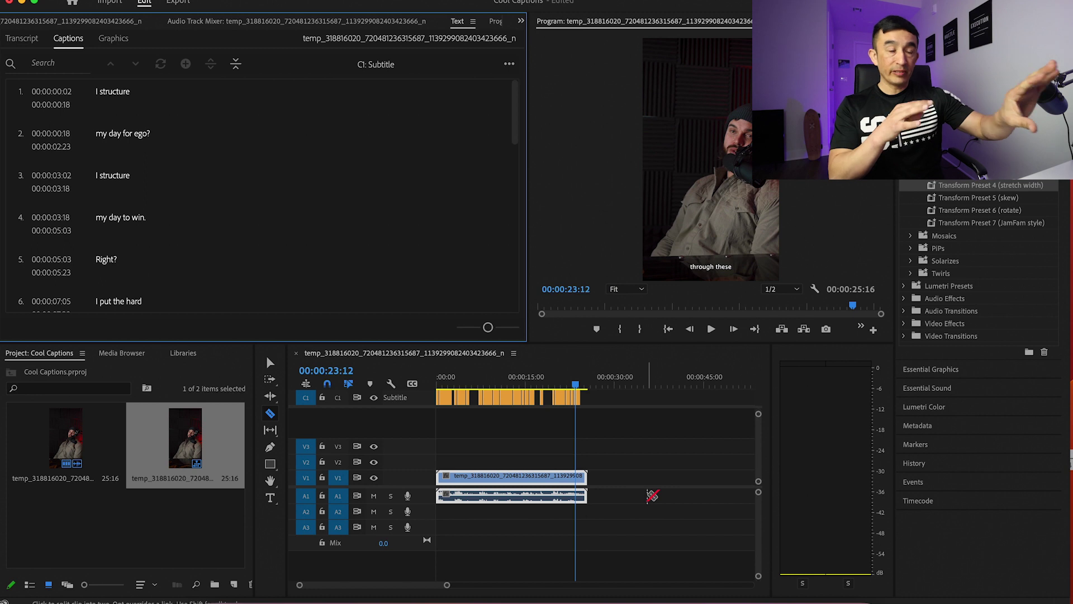
Play the sequence from the first caption to check the generated captions against the speech
left_click(129, 118)
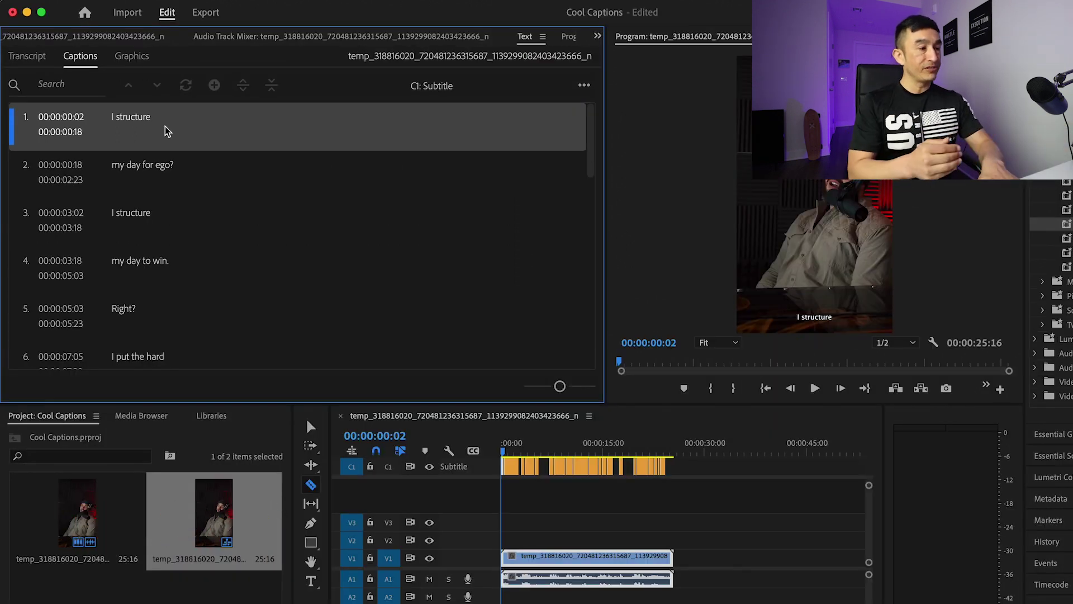
key("space")
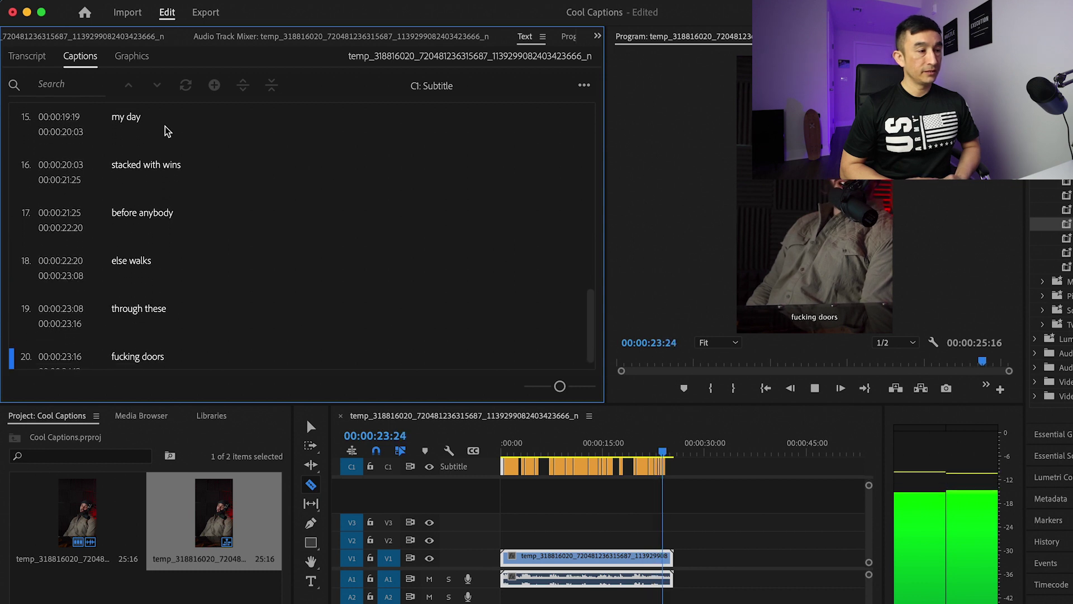
left_click_drag(503, 450, 517, 450)
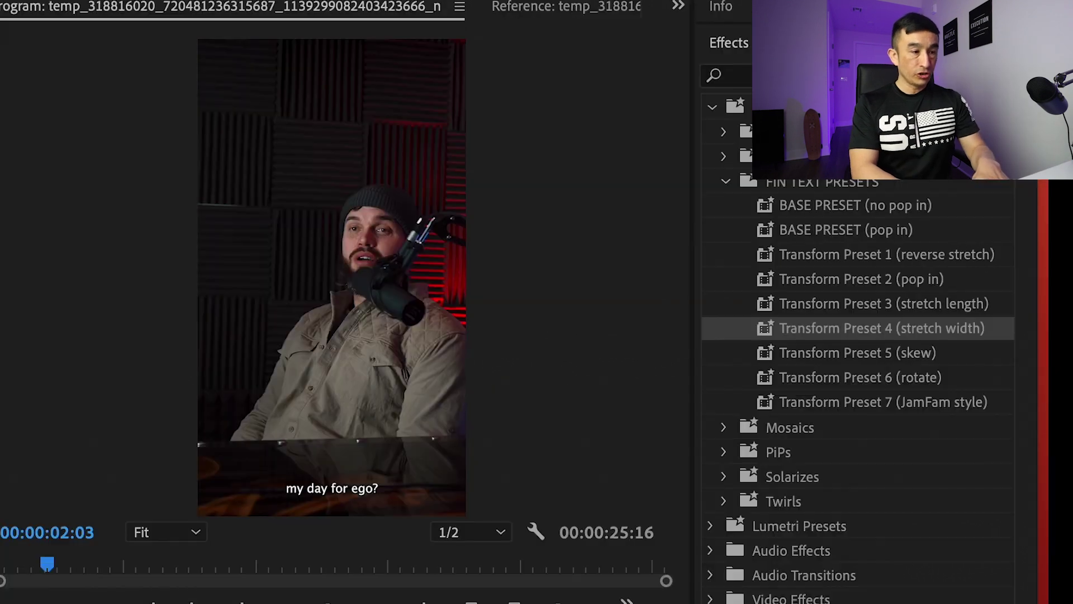
key("space")
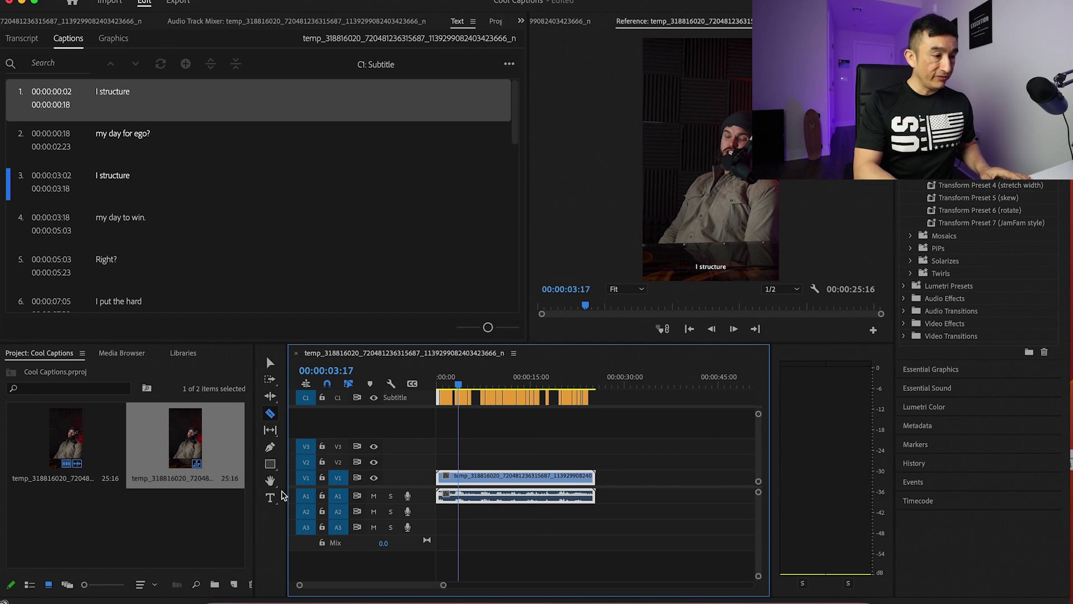
Add an empty text graphic on V2 at the sequence start and extend it to the end of the last caption
left_click(270, 500)
key("=")
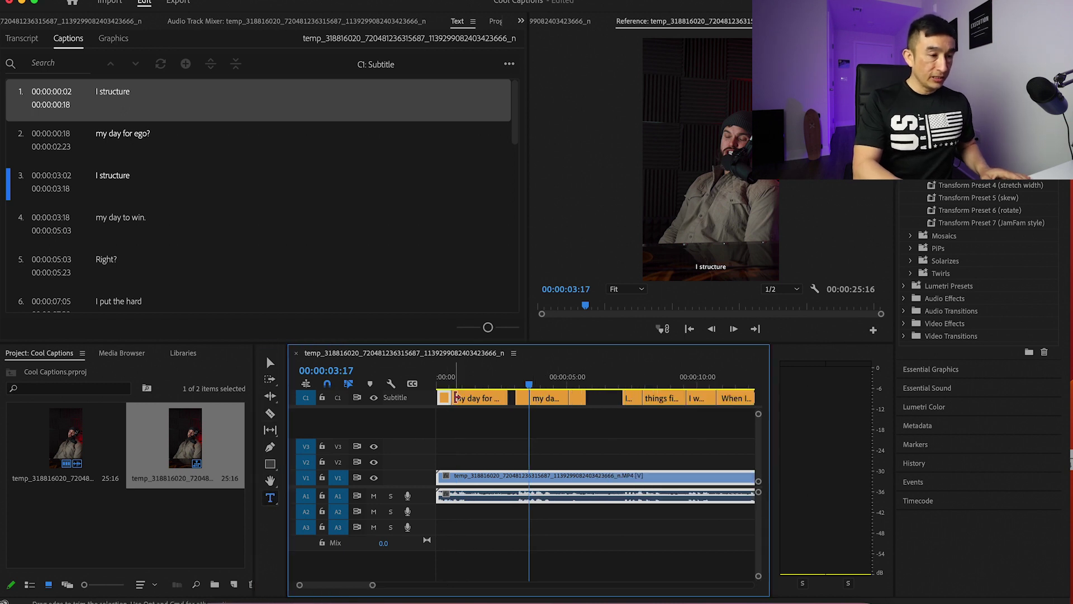
left_click_drag(534, 378, 425, 382)
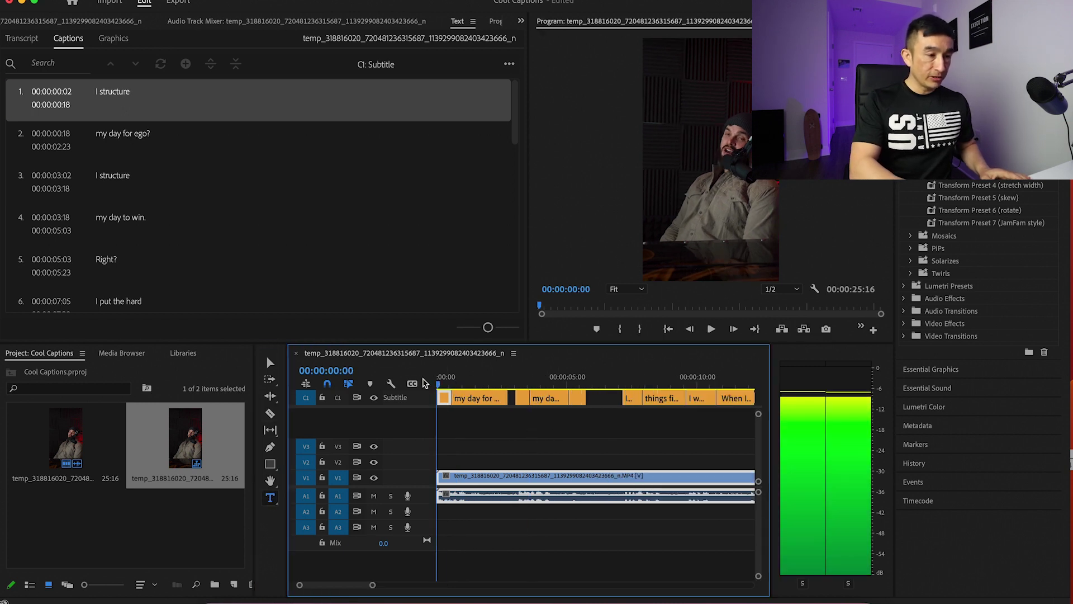
left_click(695, 172)
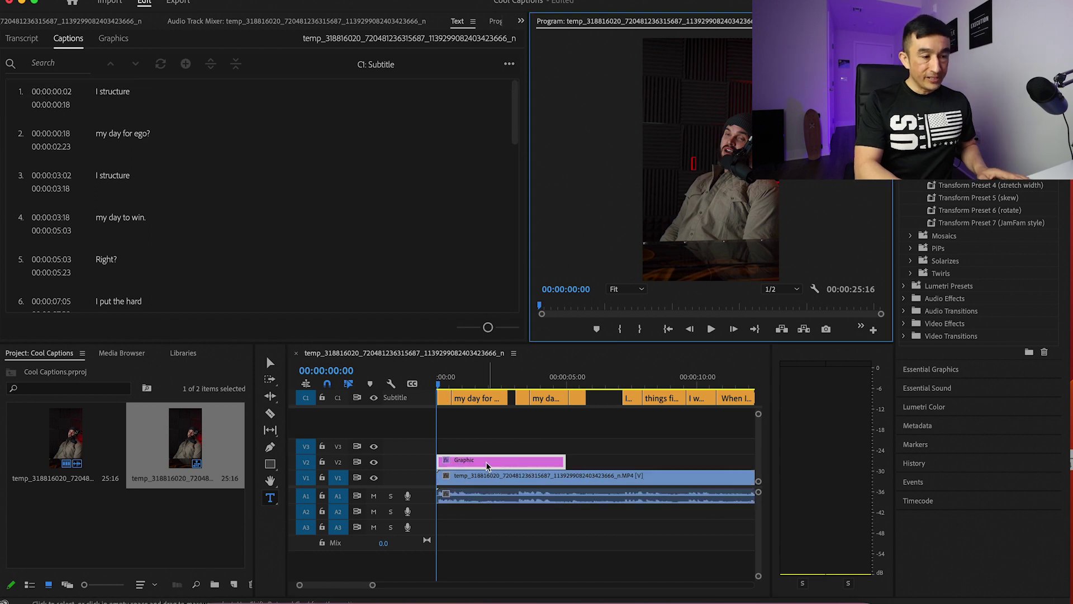
key("minus")
left_click_drag(474, 460, 673, 460)
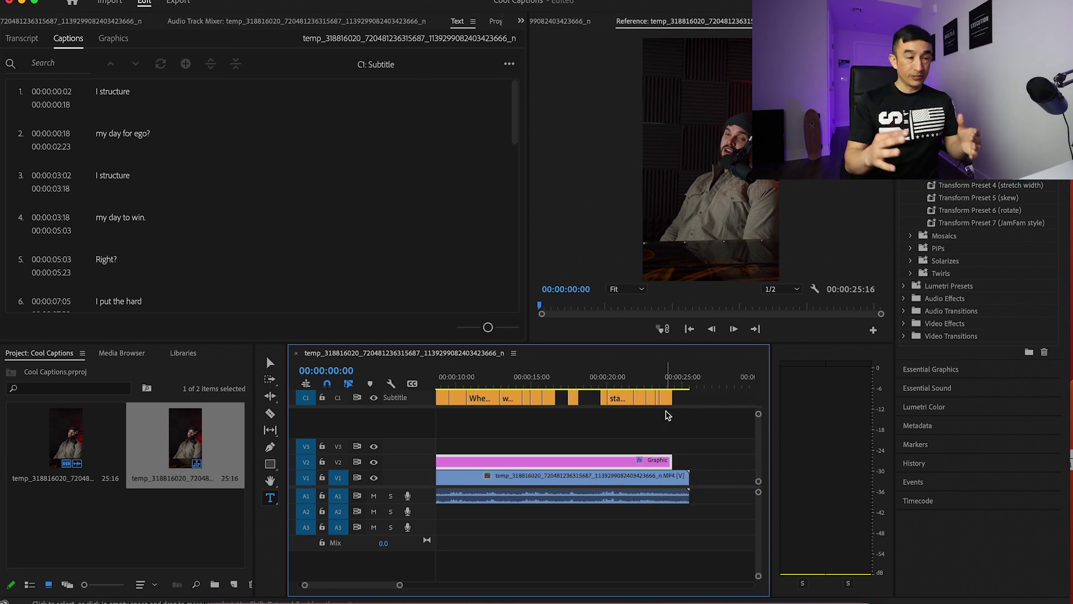
scroll(574, 450, "left", 5)
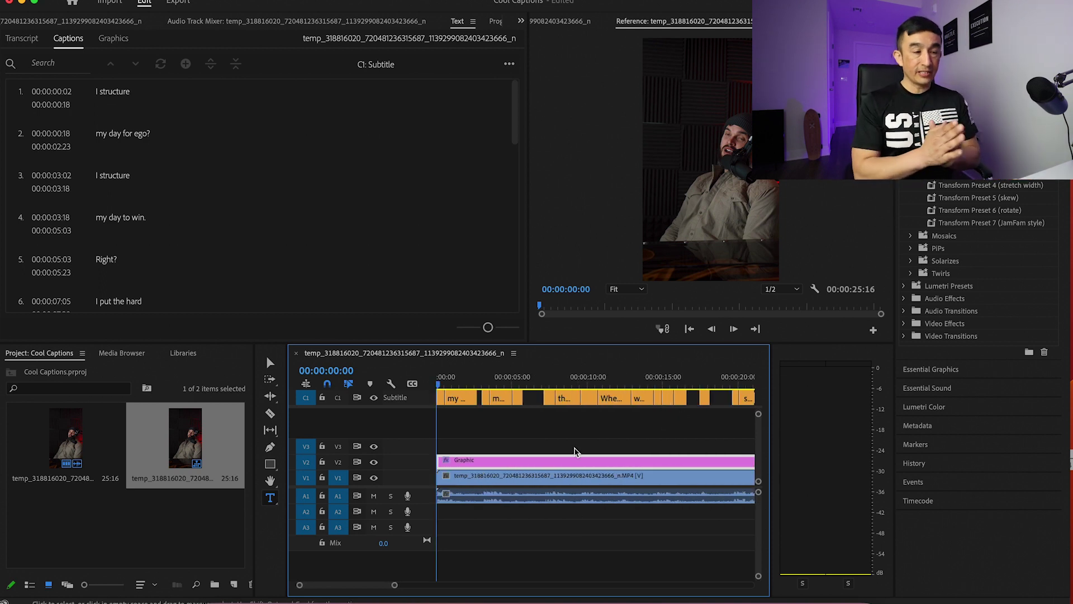
Razor the V2 graphic at the caption boundaries from "I structure" through "to the building", removing the pieces over caption gaps
key("equal")
key("equal")
key("equal")
key("c")
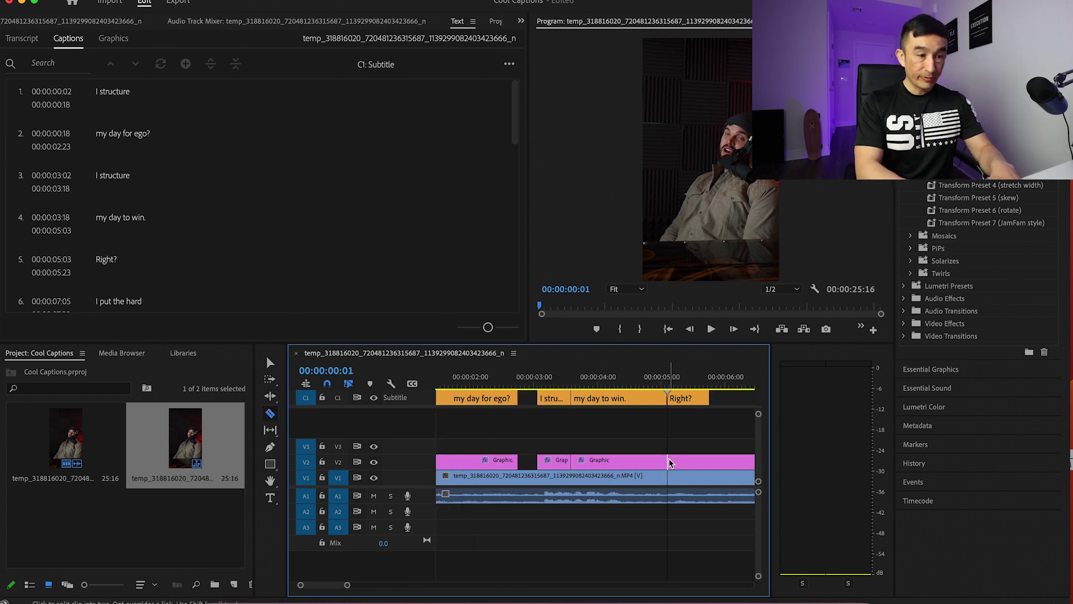
left_click(669, 461)
key("v")
scroll(719, 460, "down", 6)
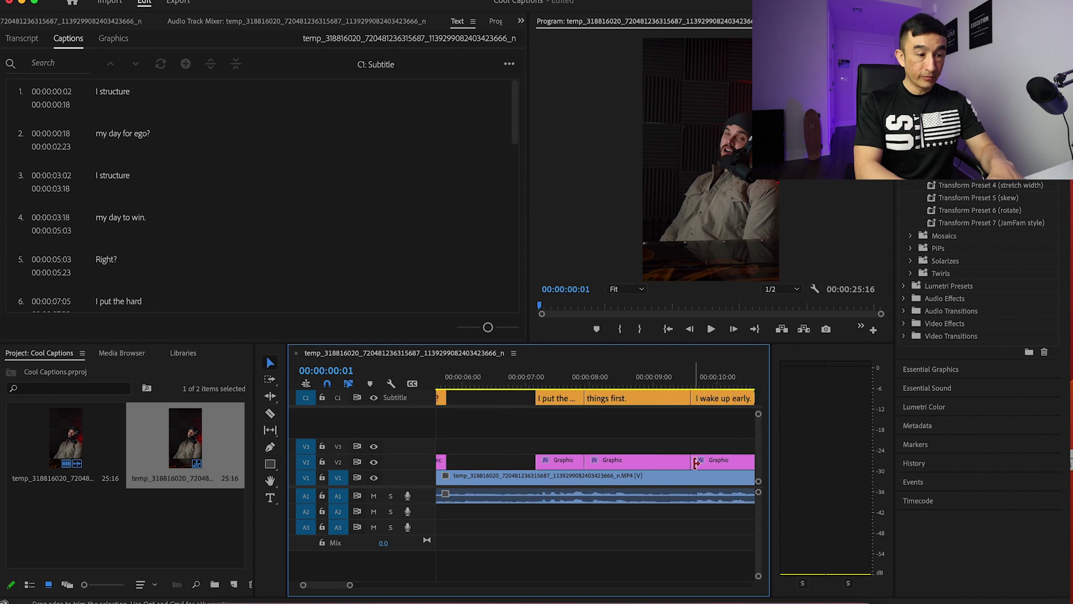
key("c")
scroll(643, 456, "down", 6)
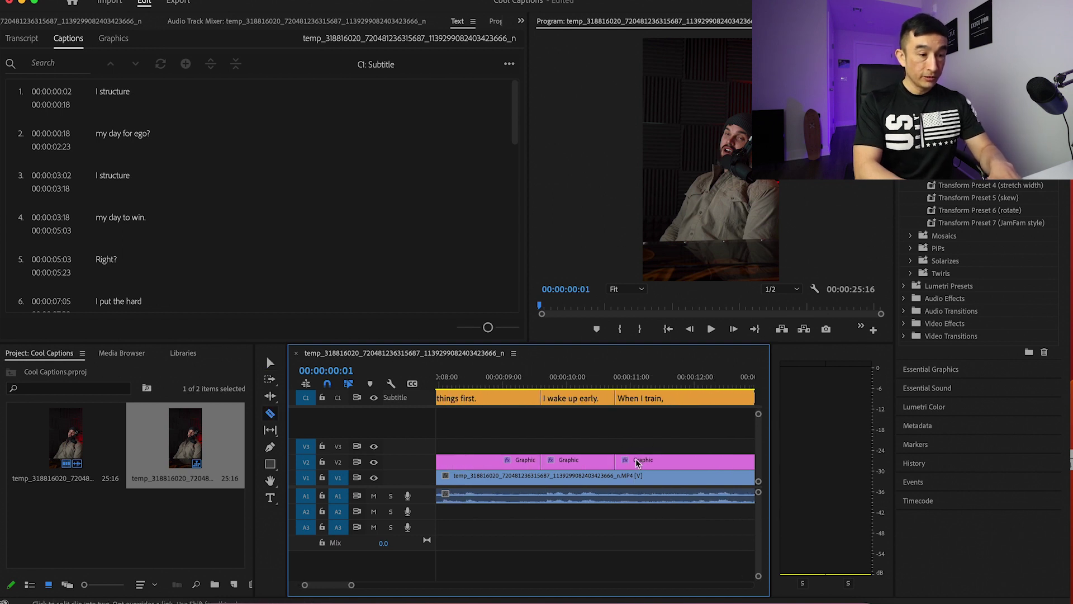
left_click(605, 461)
left_click(651, 460)
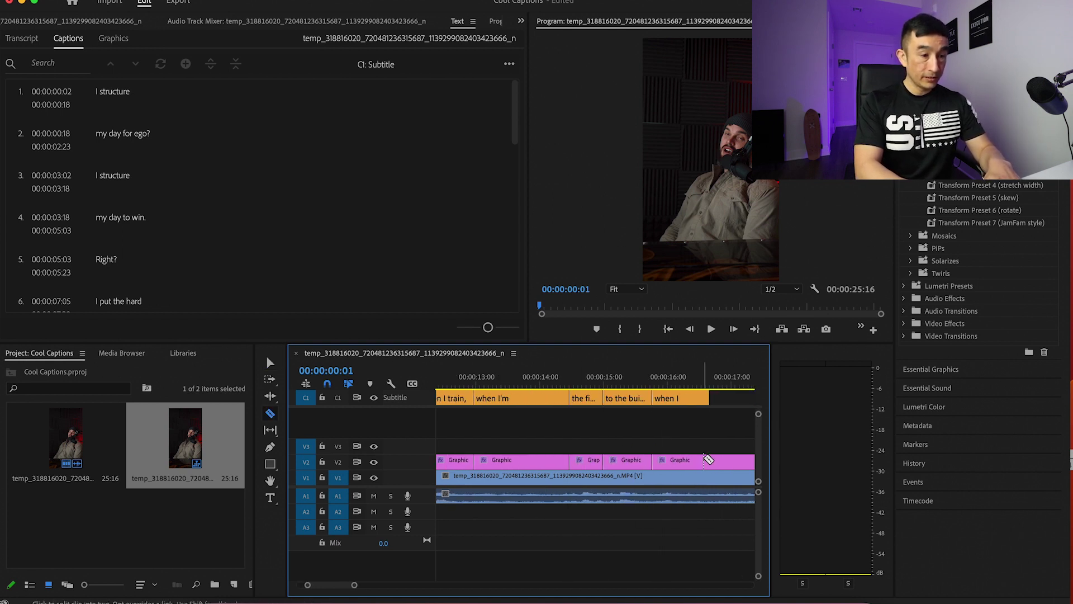
Cut out the piece of the V2 graphic over the gap between the "when I" and "write" captions
left_click(710, 461)
scroll(671, 464, "down", 3)
left_click(593, 460)
key("v")
left_click(587, 462)
key("Delete")
Split the rest of the V2 graphic to match the captions from "write" onward and delete the piece before "my day"
key("c")
left_click(637, 461)
left_click(691, 460)
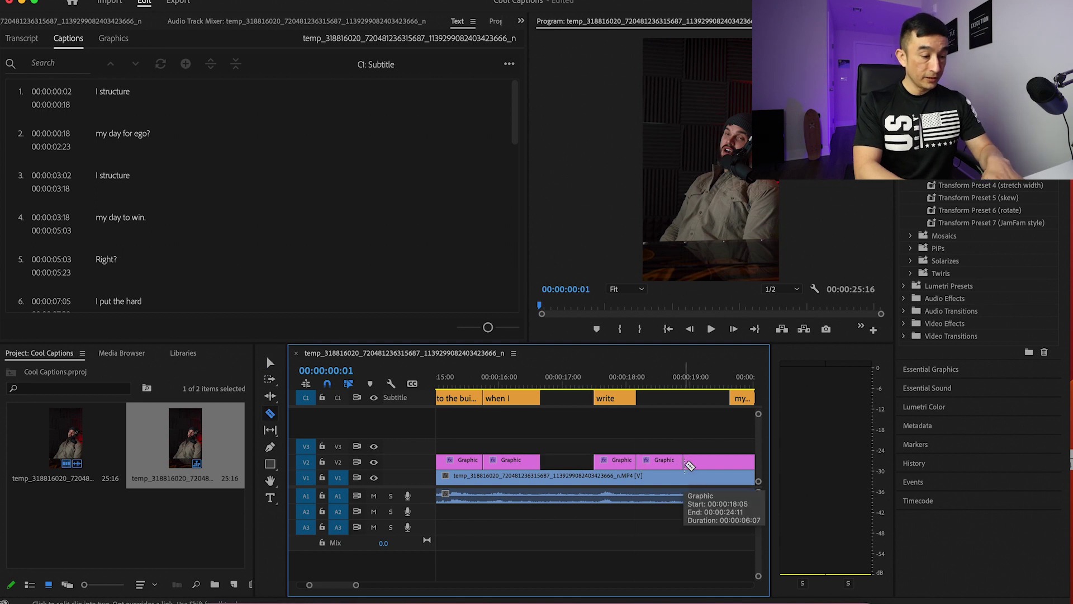
left_click(730, 461)
left_click(710, 460)
key("Delete")
left_click(671, 462)
scroll(559, 464, "up", 15)
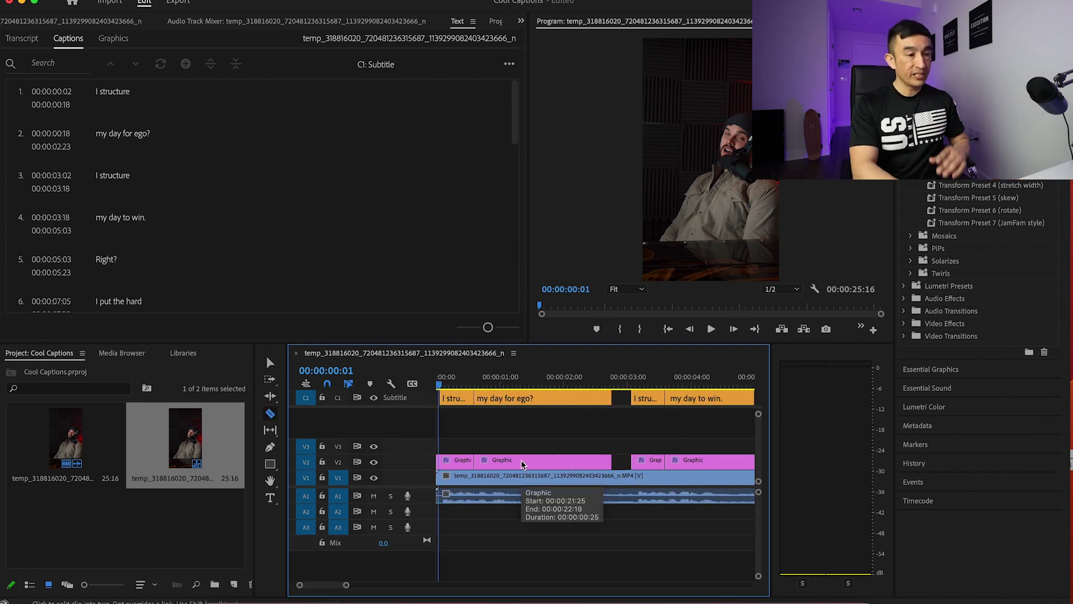
key("c")
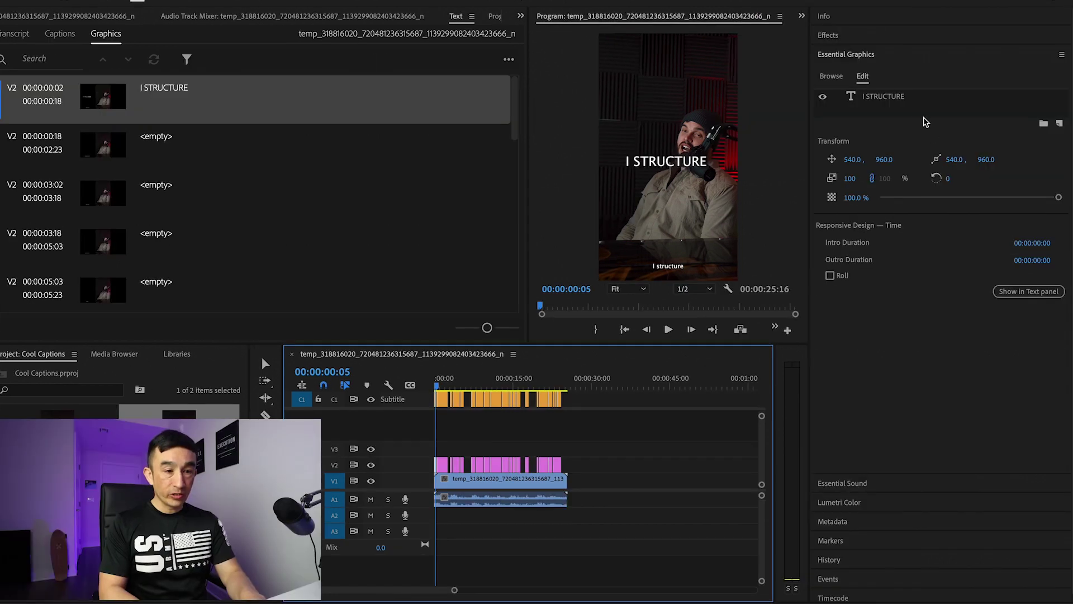
Set the "I STRUCTURE" text to The Bold Font at size 70
left_click(909, 98)
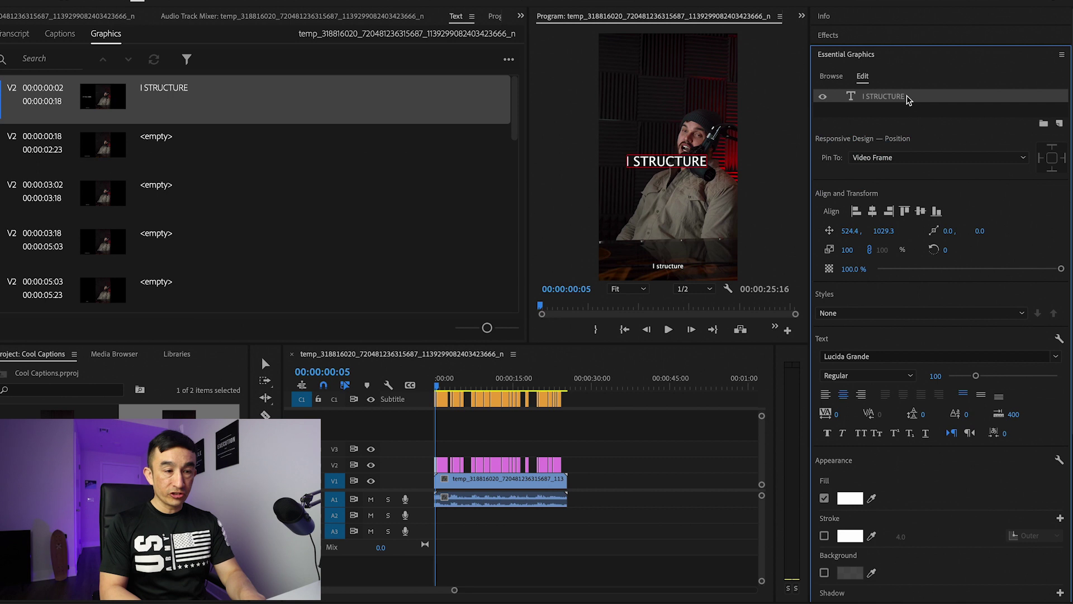
left_click(932, 375)
type("70")
key("Return")
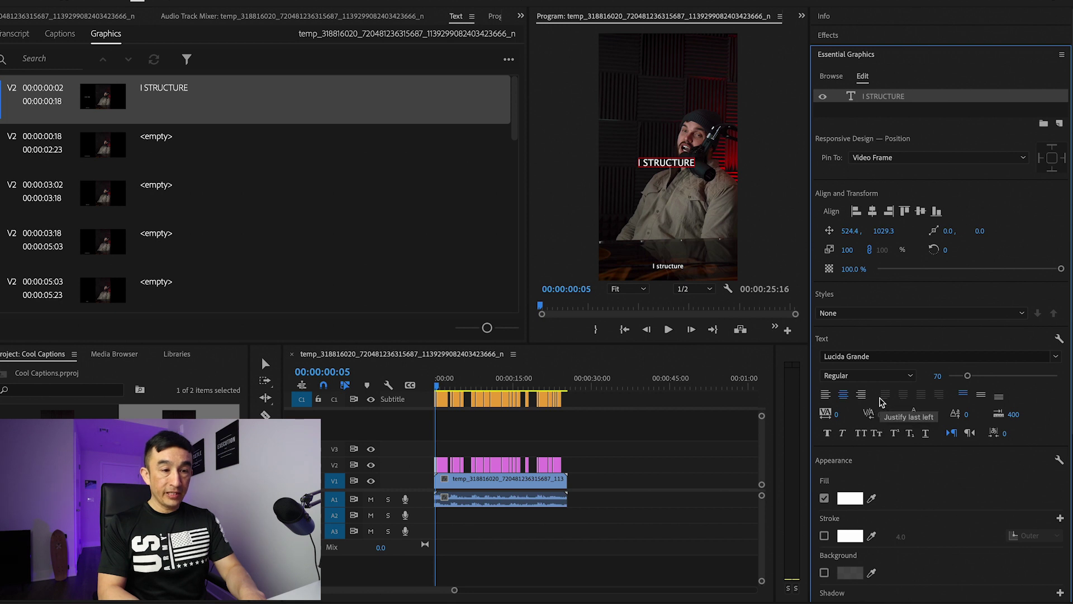
left_click(892, 358)
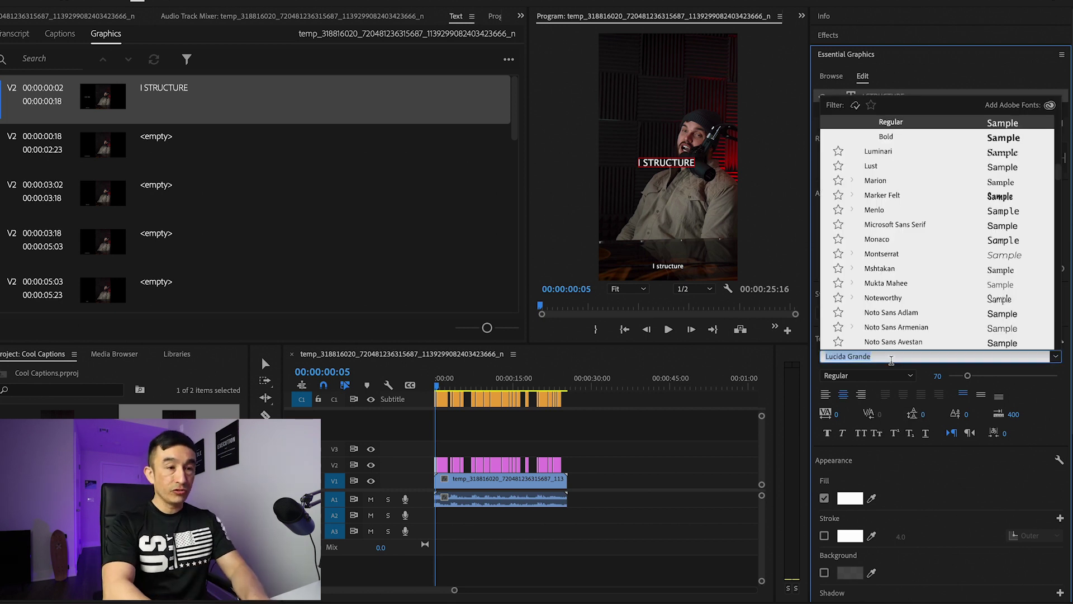
type("The Bold")
key("Return")
Add a black outer stroke with a width of 7.0 to the "I STRUCTURE" text
left_click(825, 536)
left_click(850, 536)
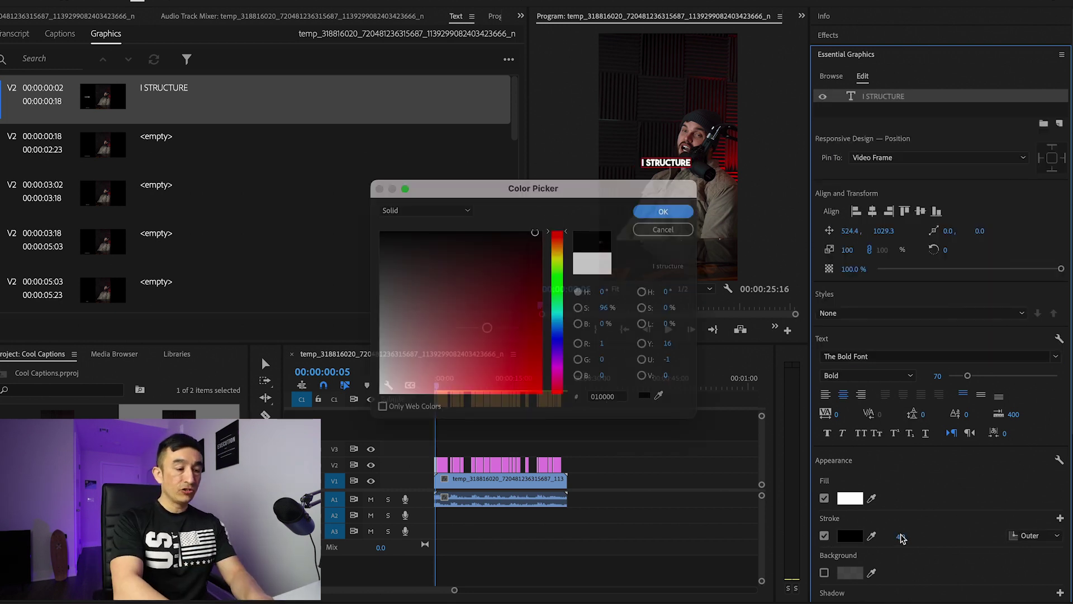
left_click(901, 537)
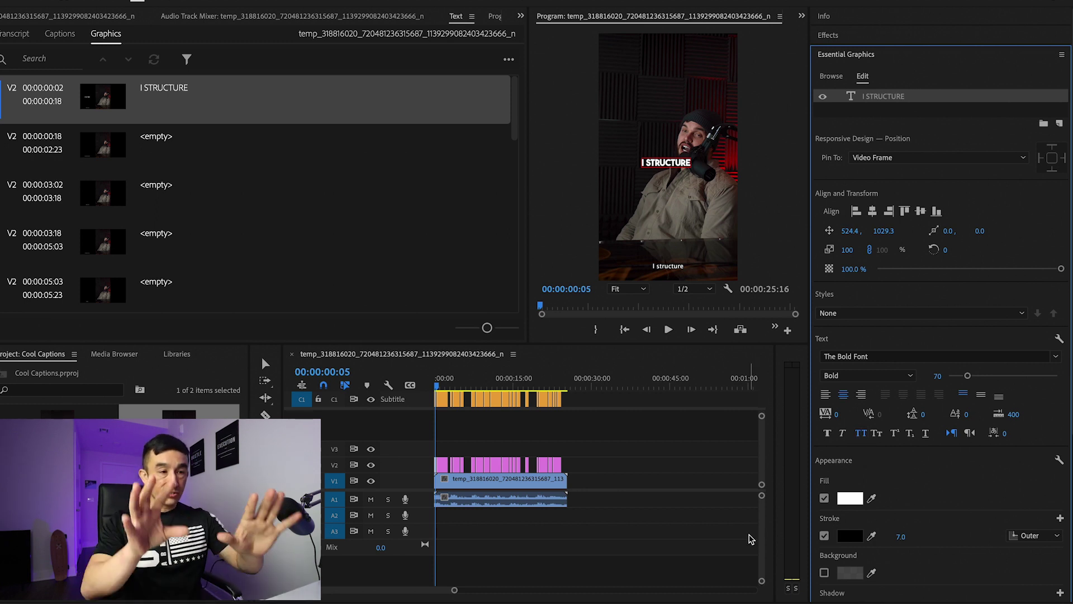
left_click(455, 431)
key("space")
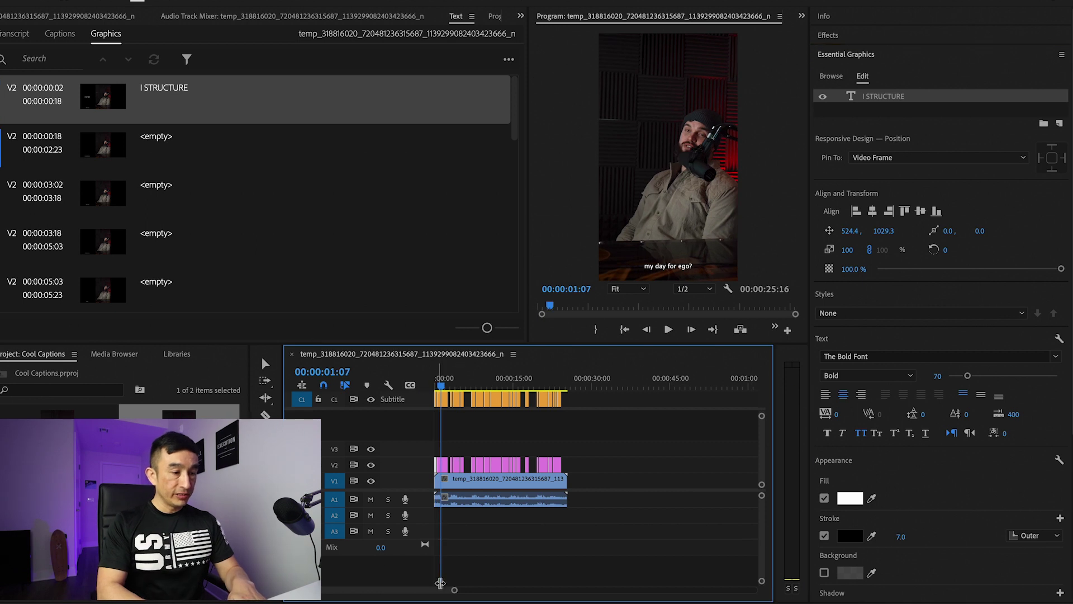
left_click_drag(454, 591, 366, 590)
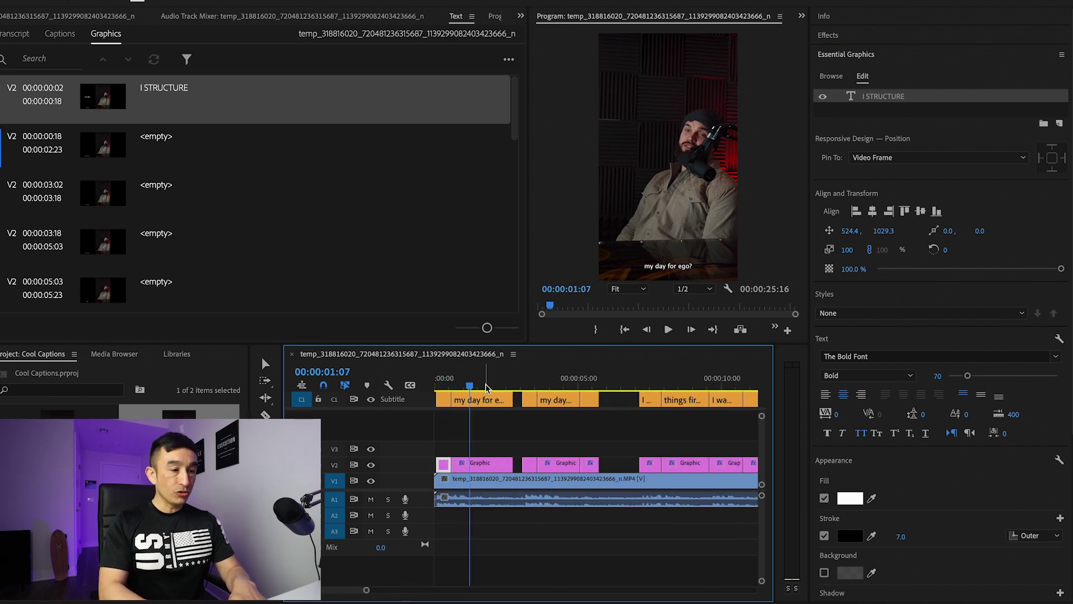
left_click(557, 400)
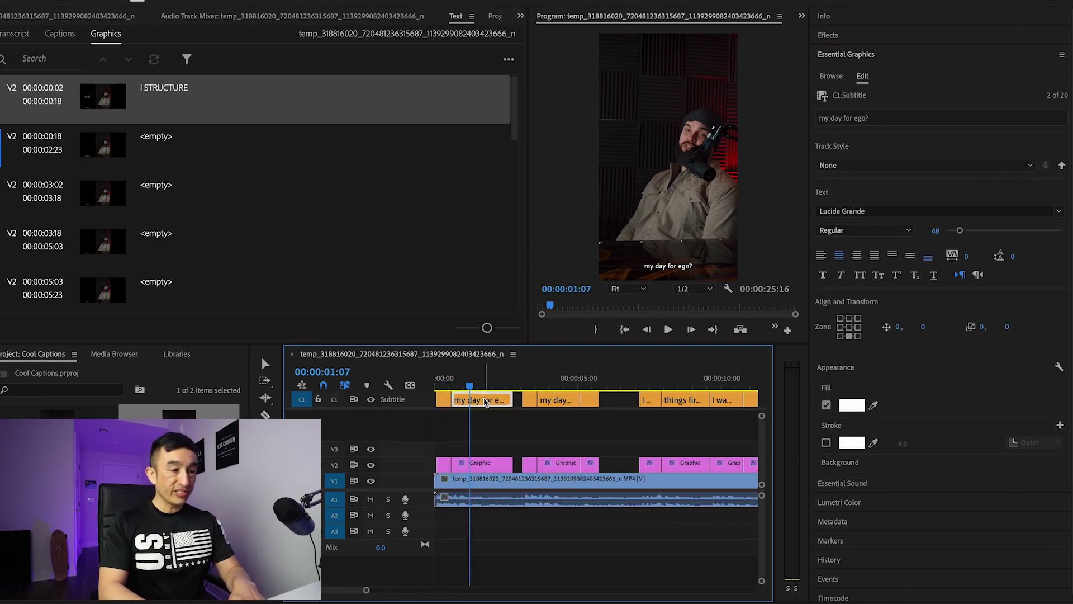
left_click(563, 464)
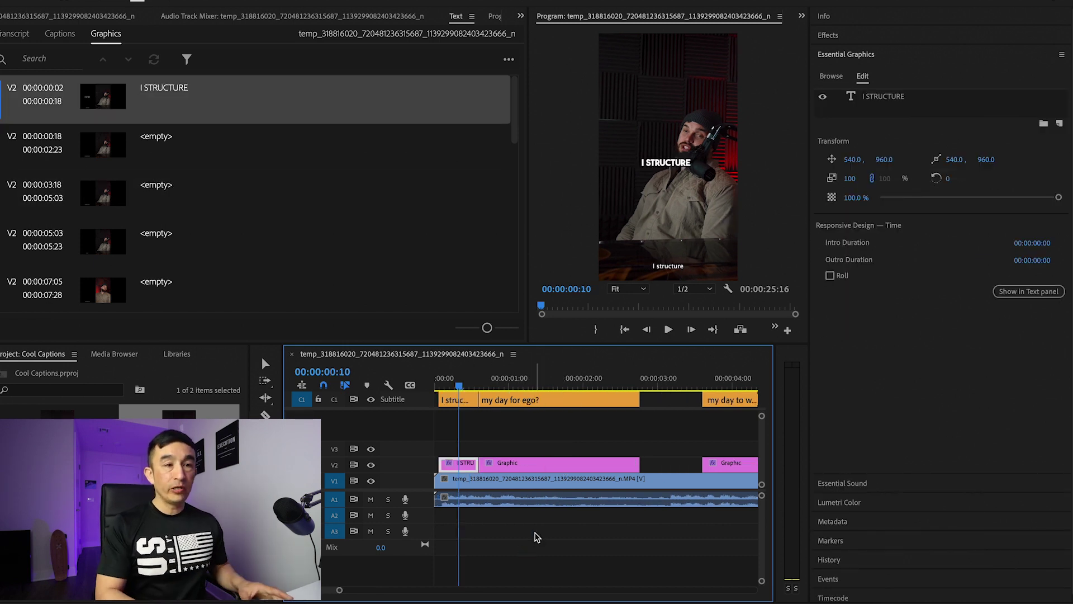
Save the look of the "I STRUCTURE" text as a new text style named after the creator
left_click(883, 96)
left_click(1018, 254)
left_click(982, 273)
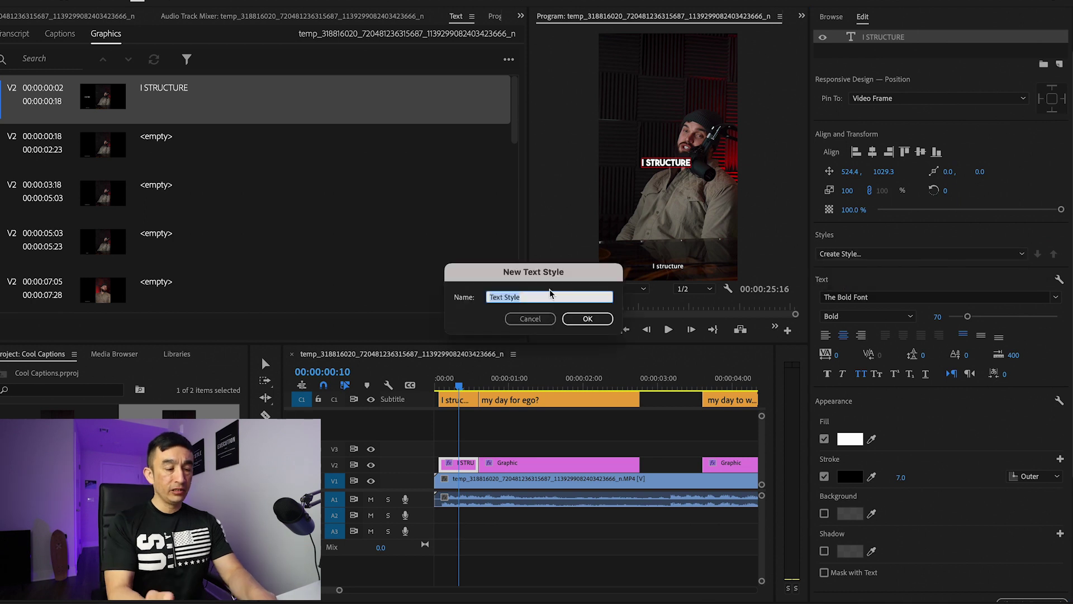
type("ALEX CASTRO STYLE")
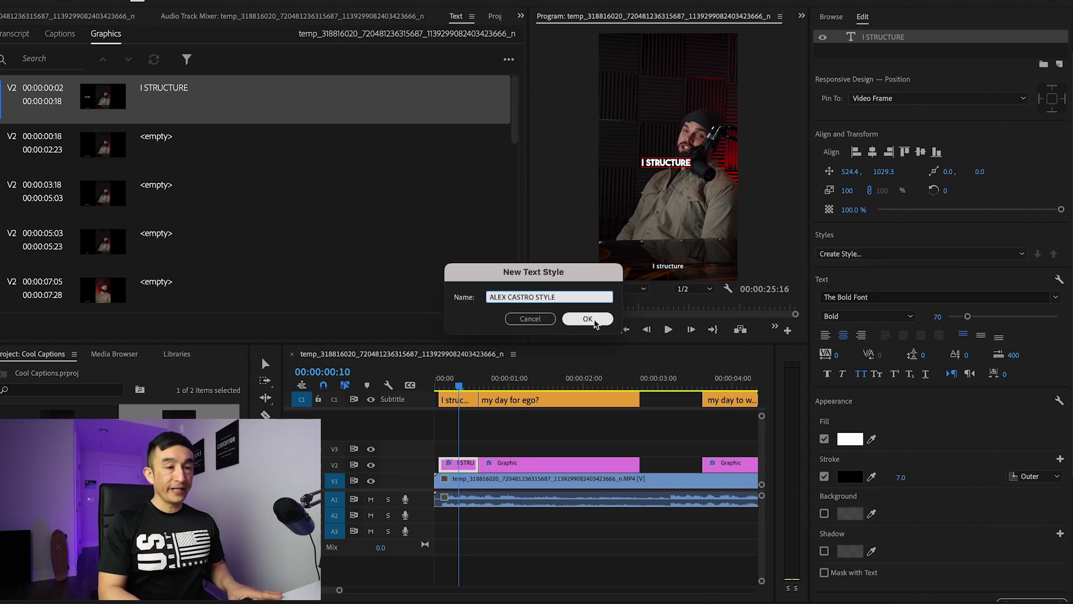
left_click(588, 319)
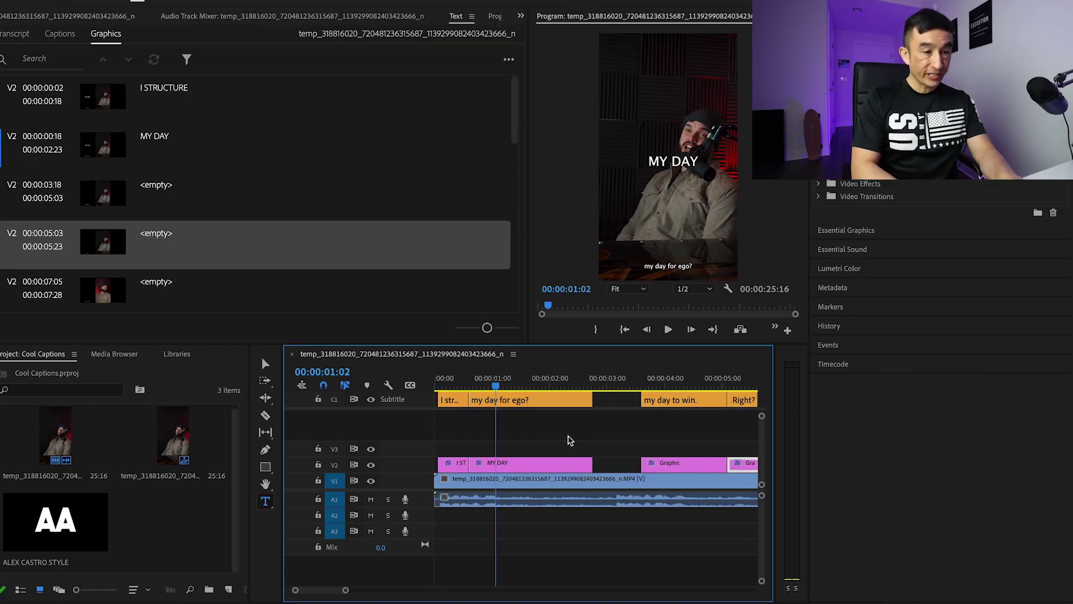
Apply the saved text style from the project to the remaining V2 graphics, including "MY DAY"
left_click_drag(345, 591, 431, 590)
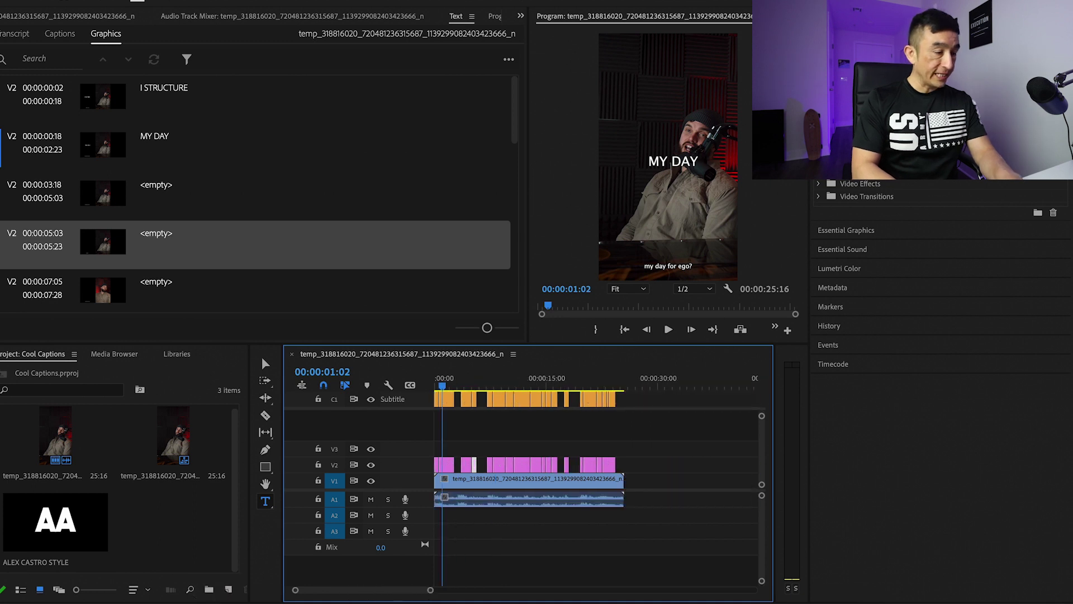
left_click(59, 534)
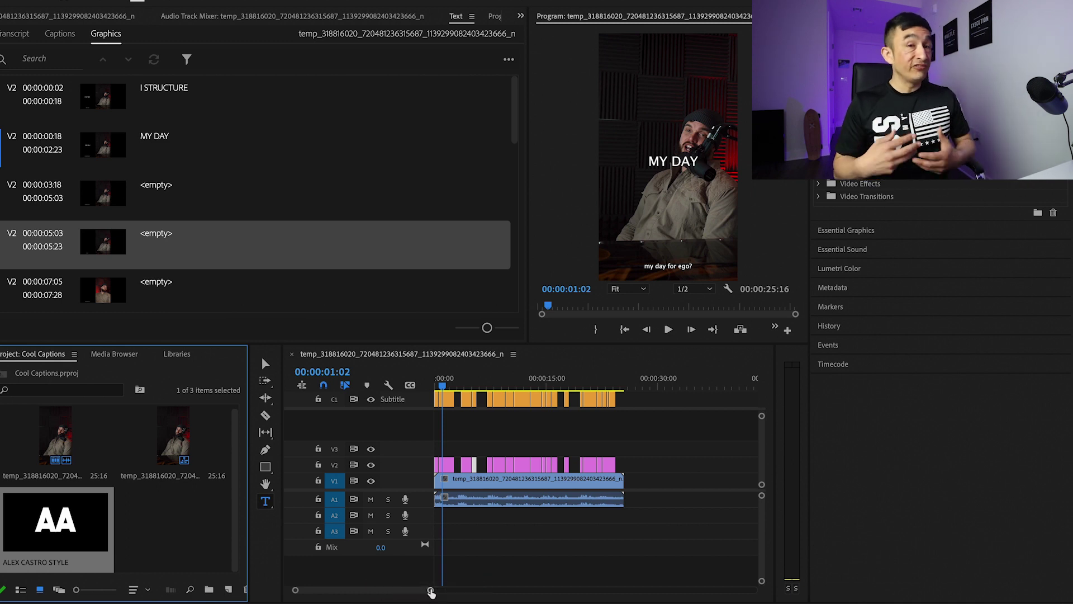
left_click(582, 568)
key("backslash")
left_click_drag(748, 472, 468, 455)
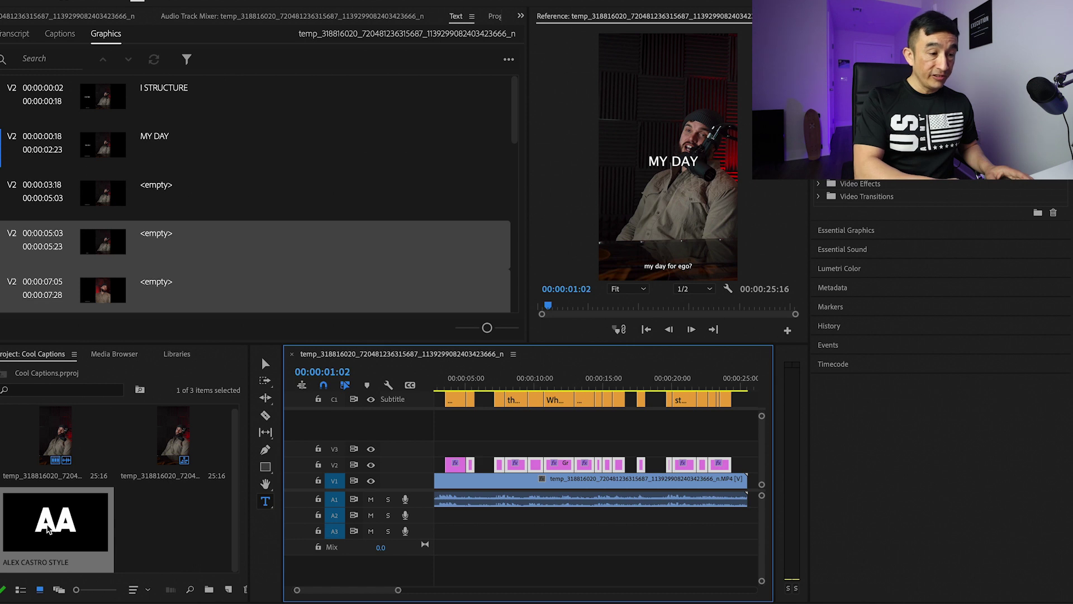
left_click_drag(49, 531, 520, 469)
left_click(474, 380)
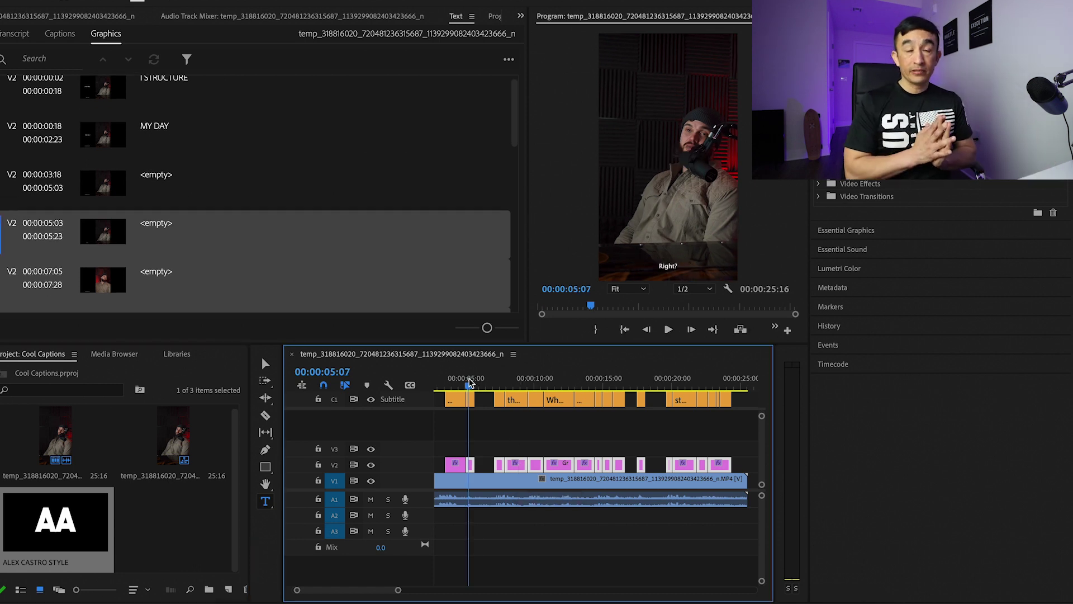
left_click_drag(399, 589, 344, 590)
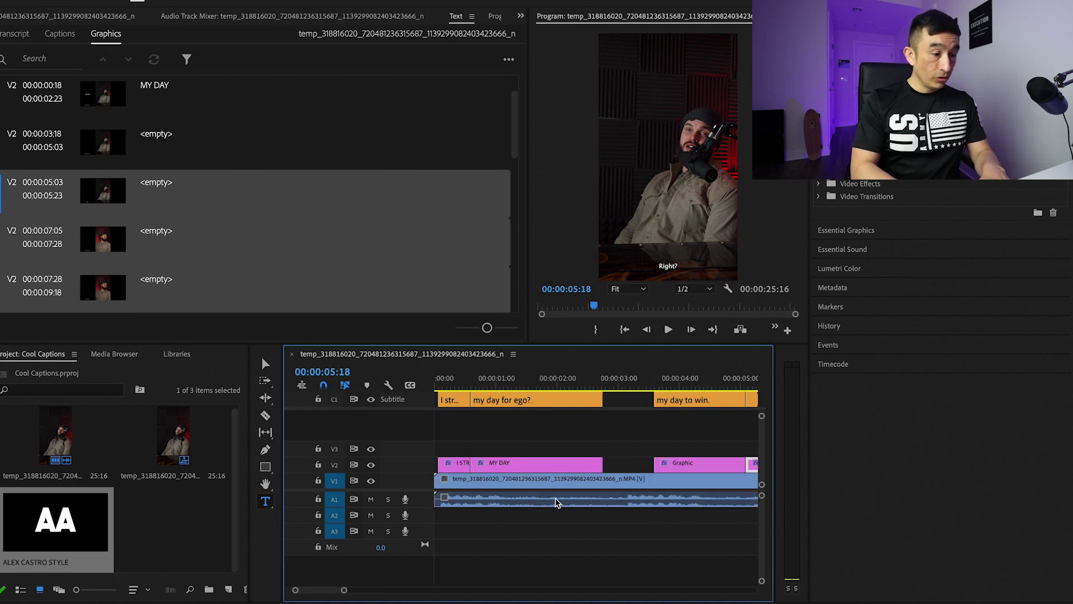
left_click(501, 386)
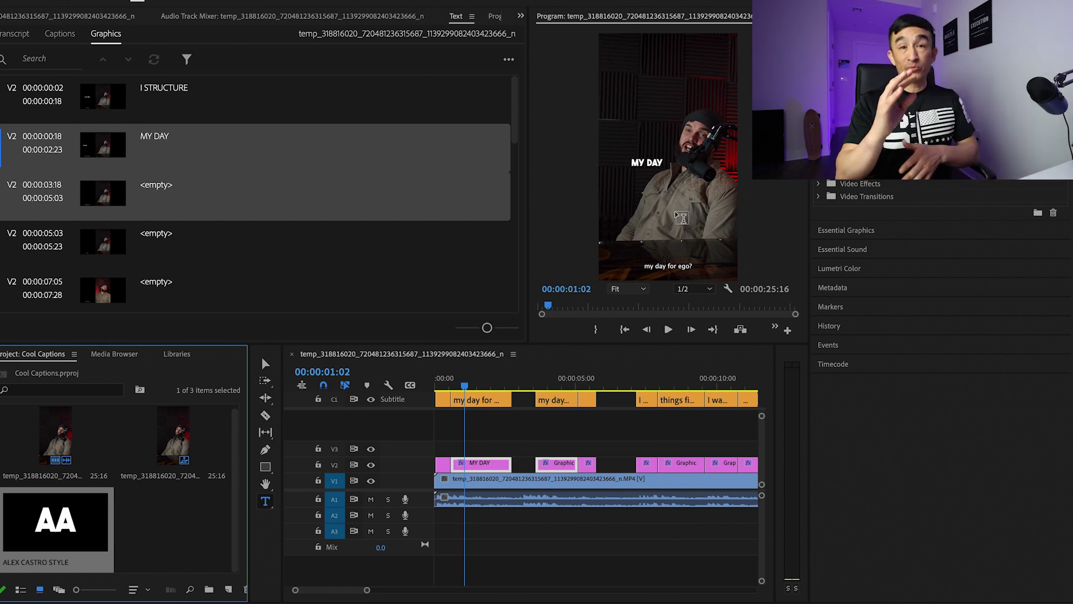
Enter "MY DAY TO WIN" as the text of the empty graphic at the "my day to win." caption
left_click(559, 378)
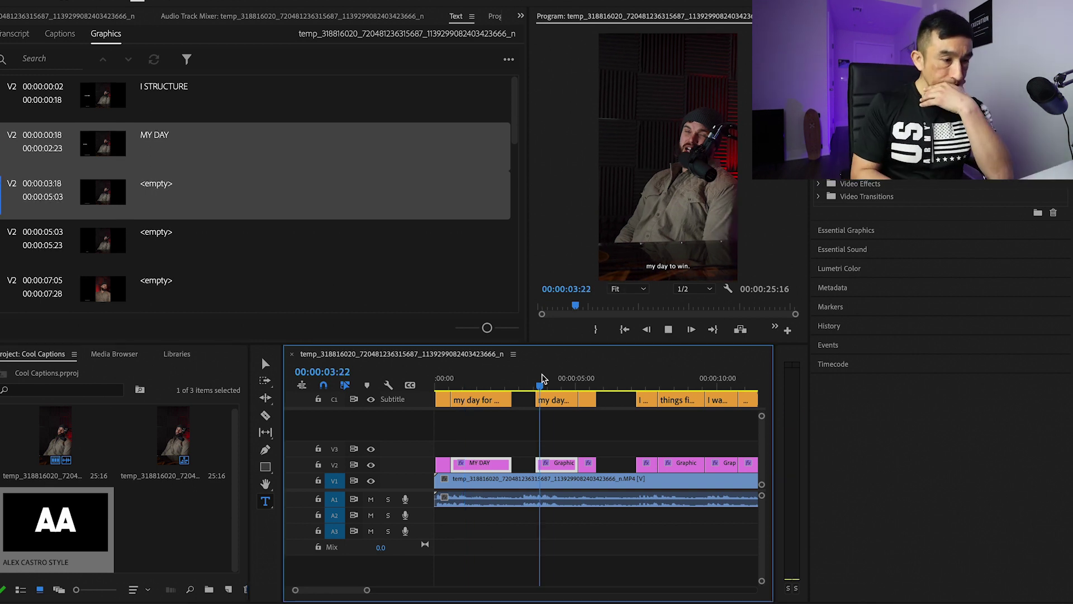
type("MY DAY TO WIN")
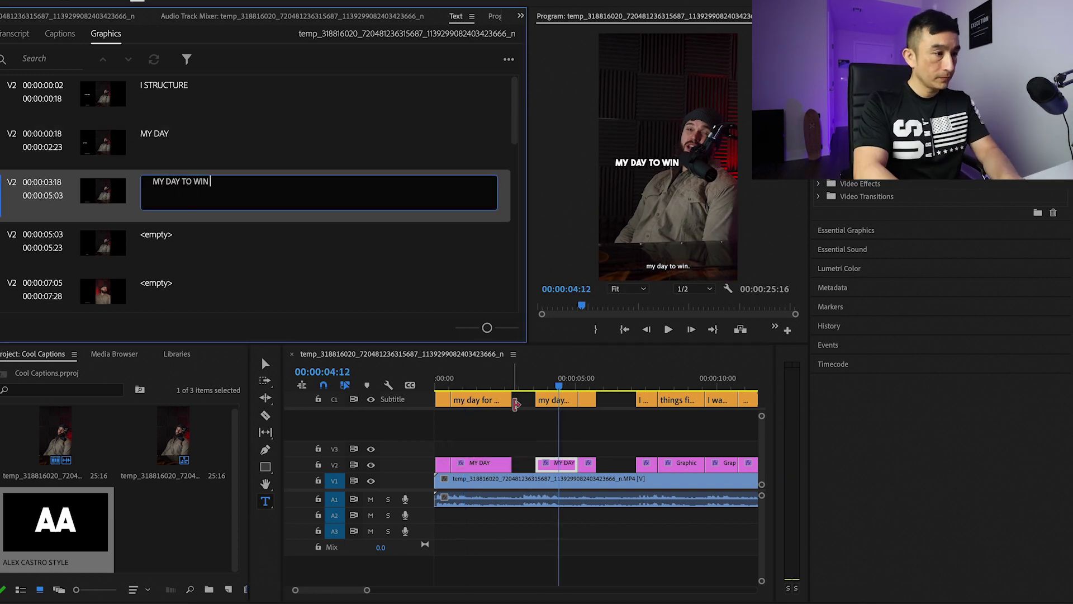
key("Return")
Fill the empty graphics from the "when I'm" caption onward with "WIN", "IM THE FIRST ONE" and "TO THE"
left_click(645, 400)
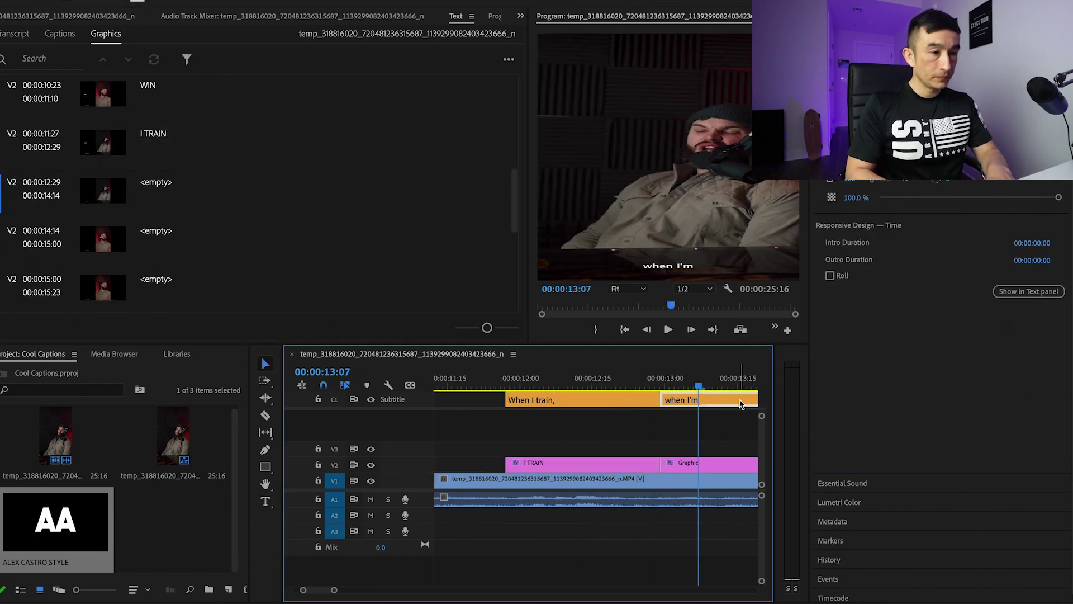
type("WIN")
key("Return")
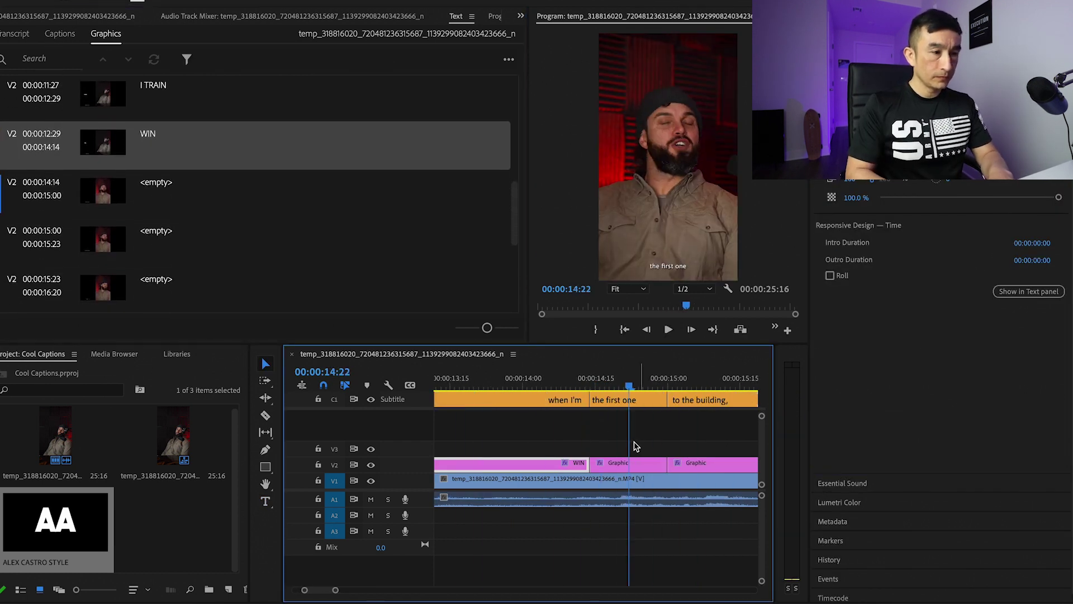
type("IM THE FIRST ONE")
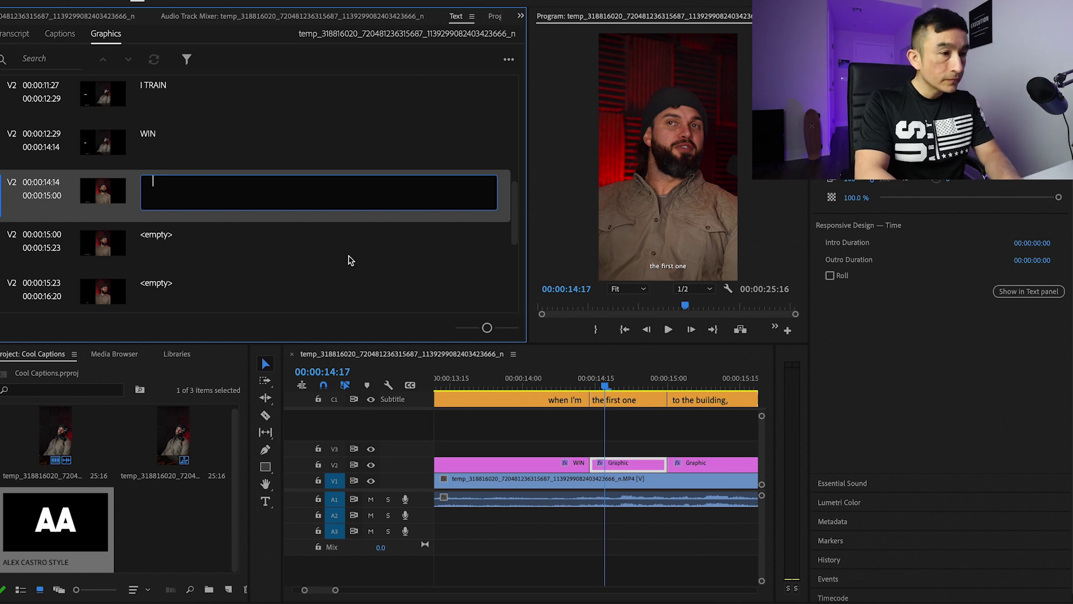
key("Return")
type("TO THE")
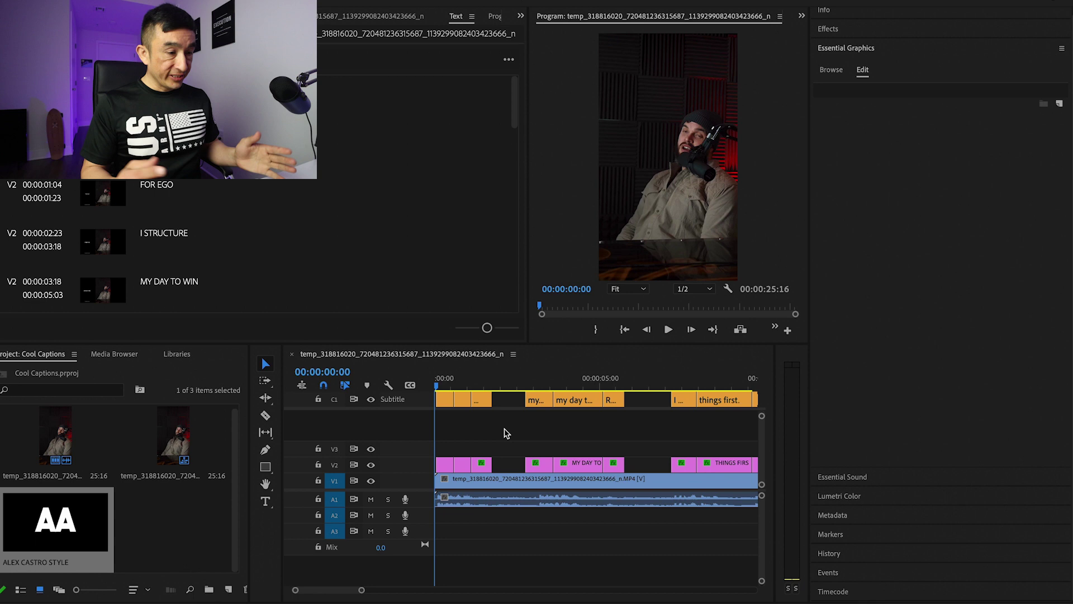
Delete all the original captions from the C1 subtitle track, keeping the V2 text graphics
left_click(489, 395)
left_click_drag(362, 590, 419, 591)
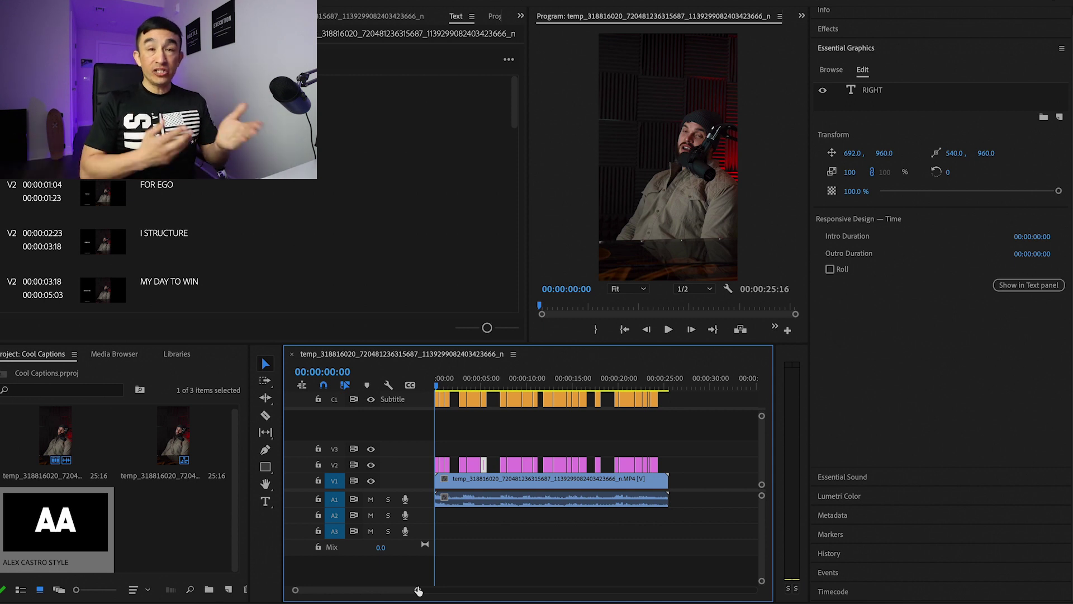
left_click_drag(704, 409, 421, 411)
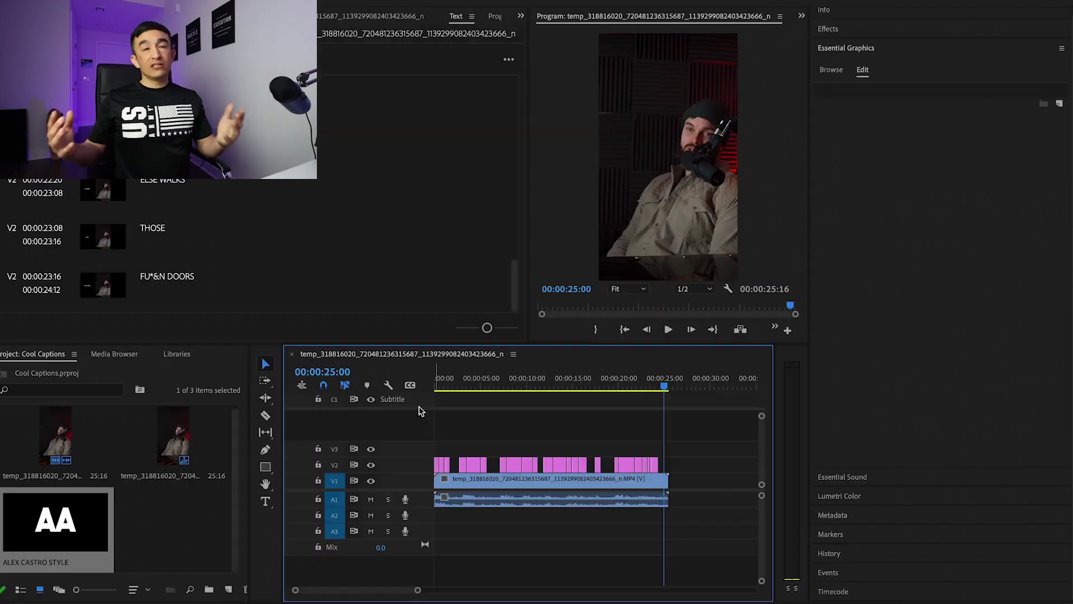
key("space")
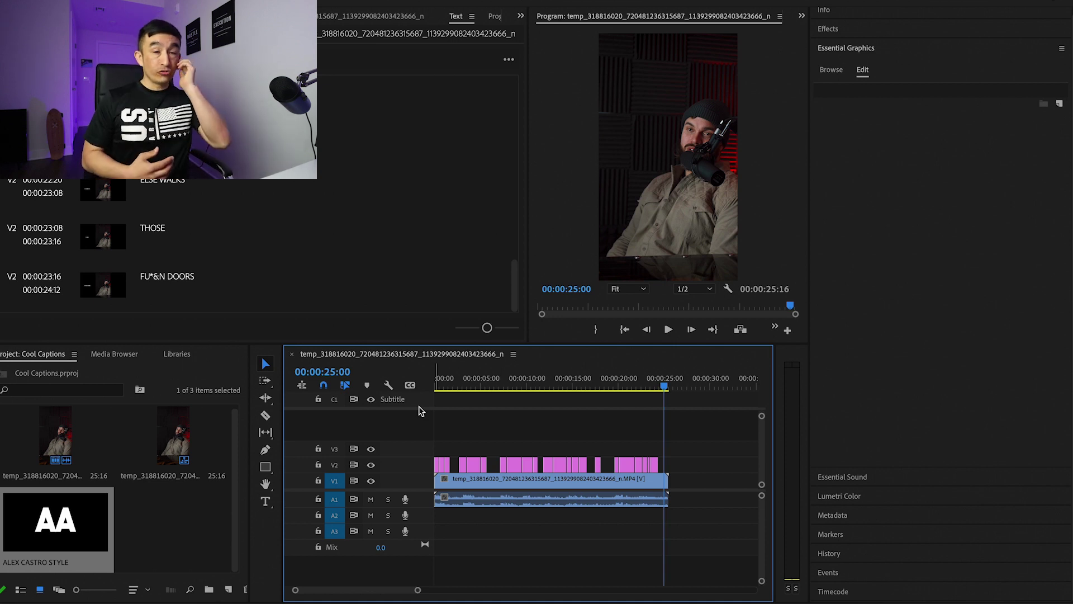
Change the fill of the word "STRUCTURE" in the first graphic to bright green, 10FF28
scroll(604, 545, "down", 1)
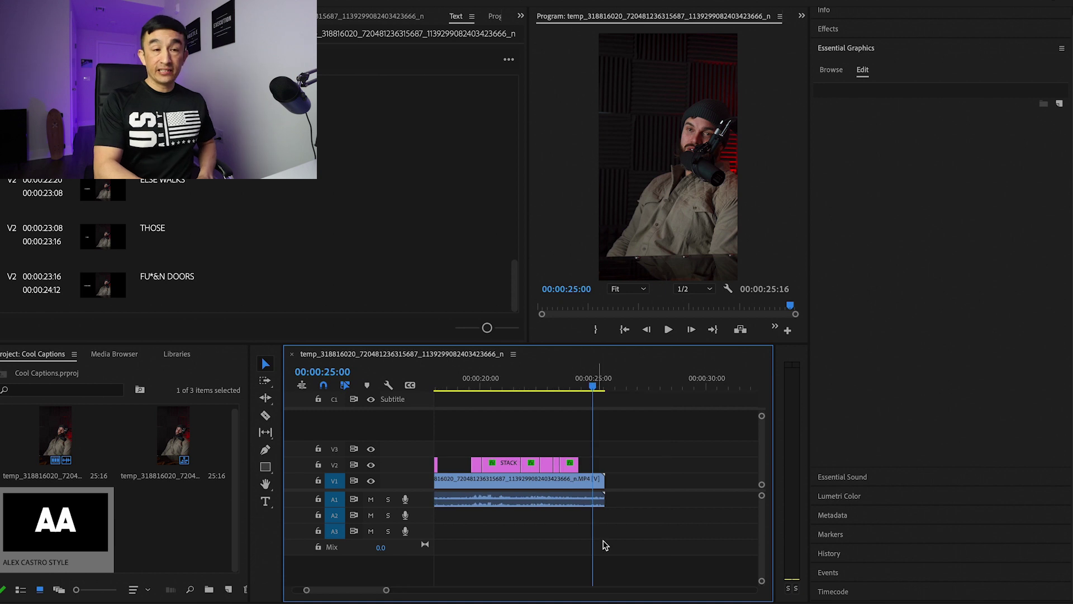
scroll(520, 510, "up", 3)
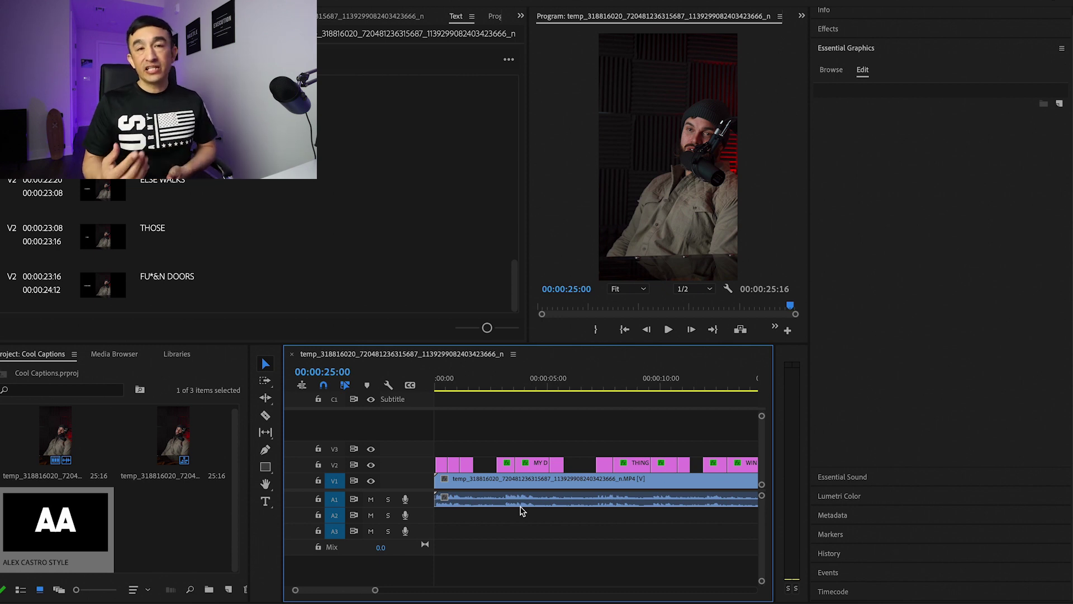
key("Home")
left_click_drag(375, 590, 356, 590)
left_click(445, 384)
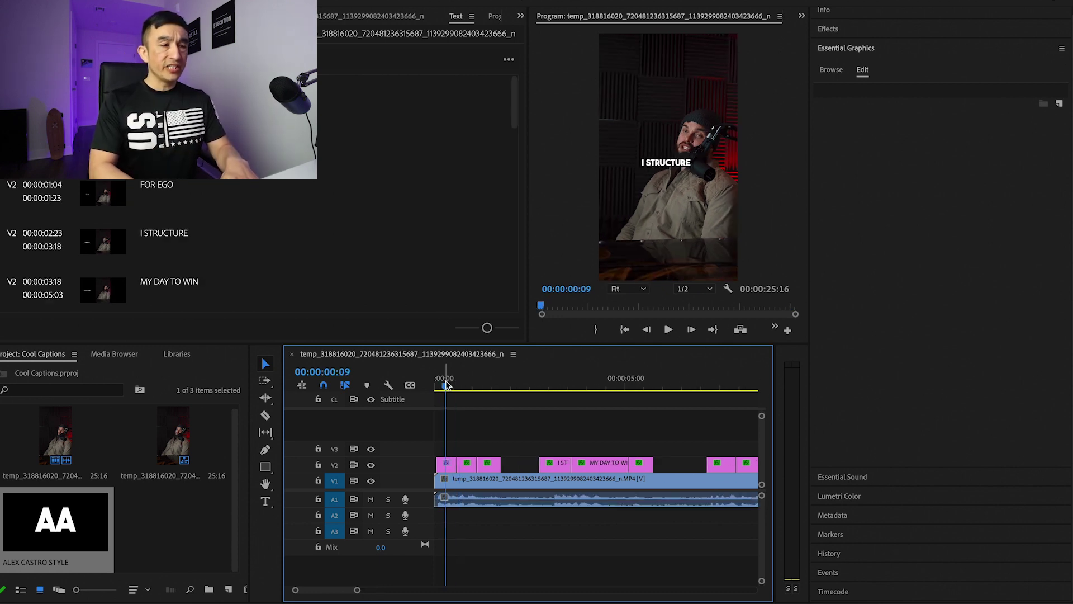
left_click(450, 464)
double_click(674, 163)
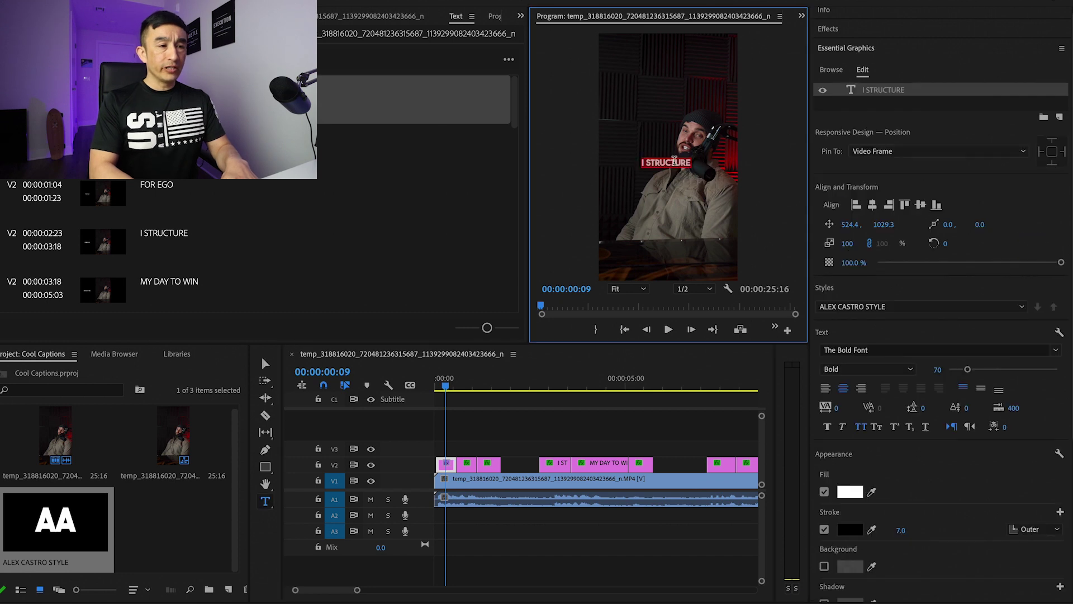
key("ctrl+a")
left_click(850, 491)
left_click(557, 288)
left_click(542, 370)
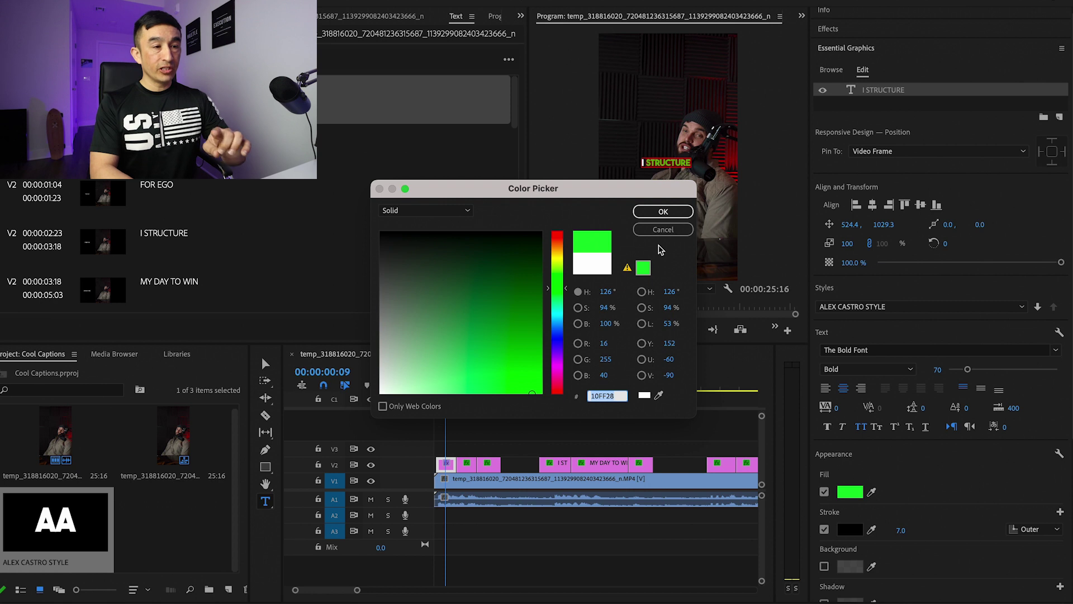
left_click(663, 212)
Fill the words "DAY TO WIN" in the "MY DAY TO WIN" graphic with bright green, then continue to "THINGS FIRST"
left_click(458, 385)
left_click_drag(458, 385, 444, 386)
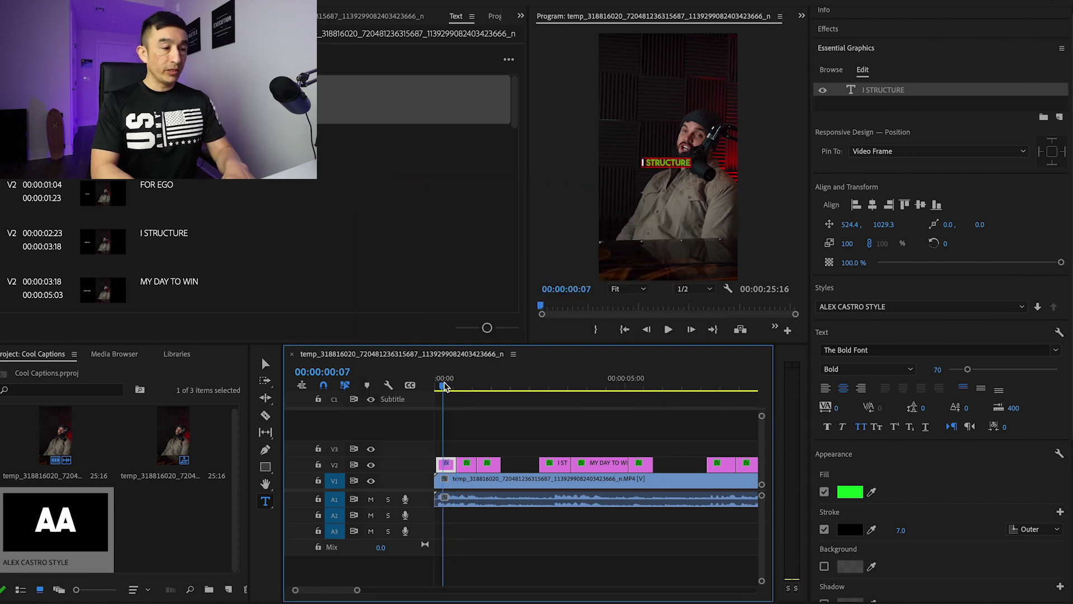
key("space")
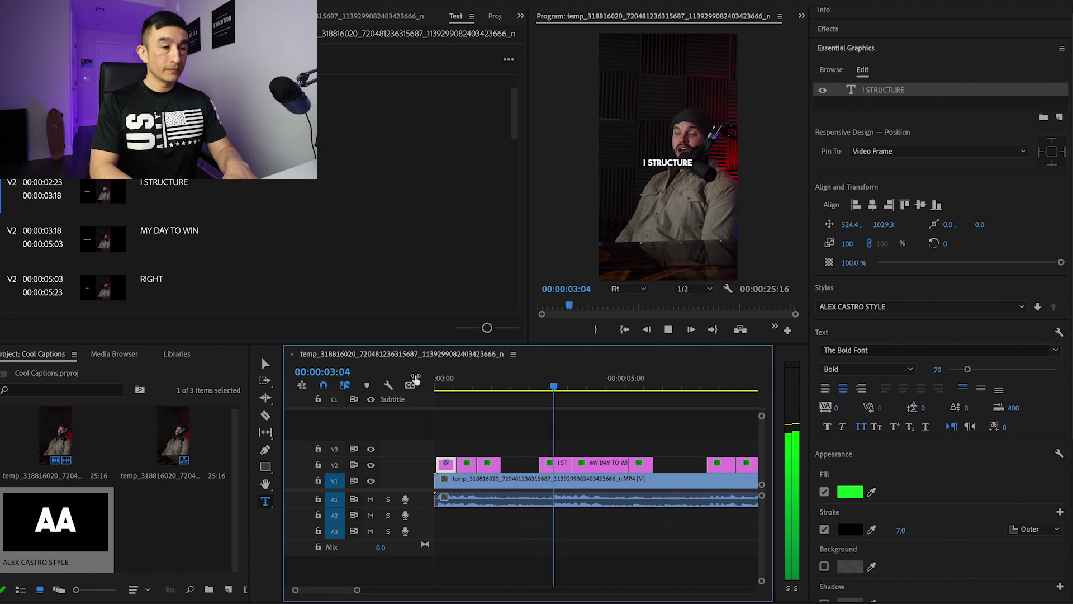
key("space")
left_click(668, 162)
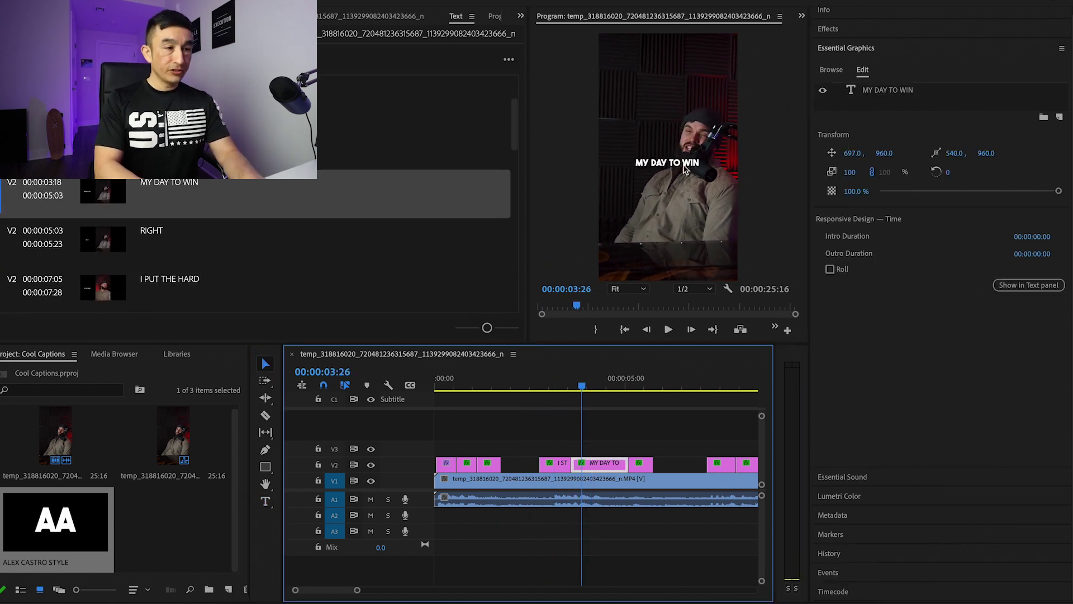
key("space")
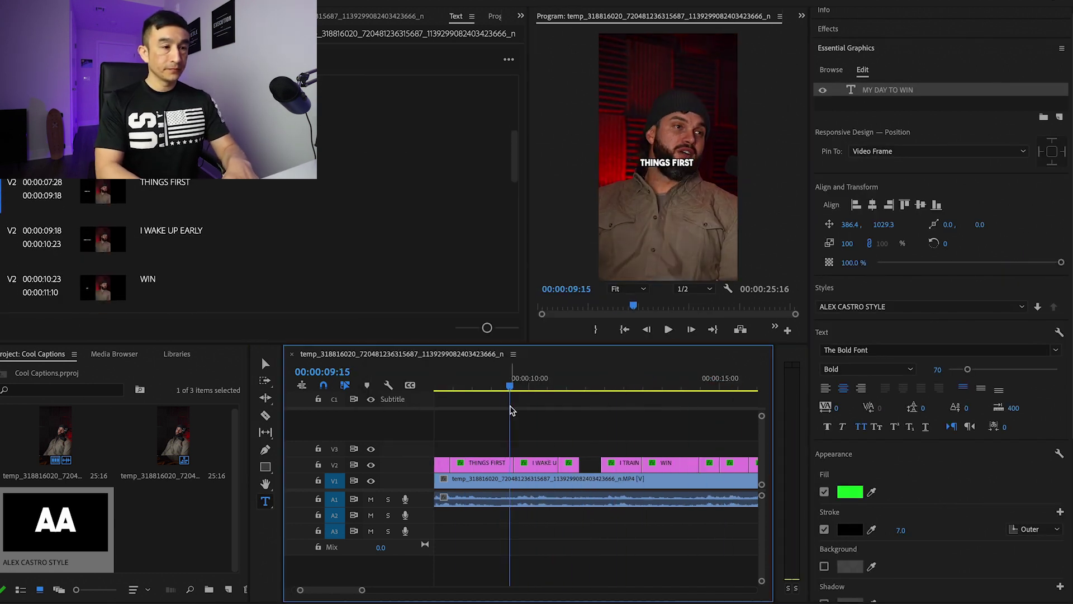
key("space")
left_click(850, 491)
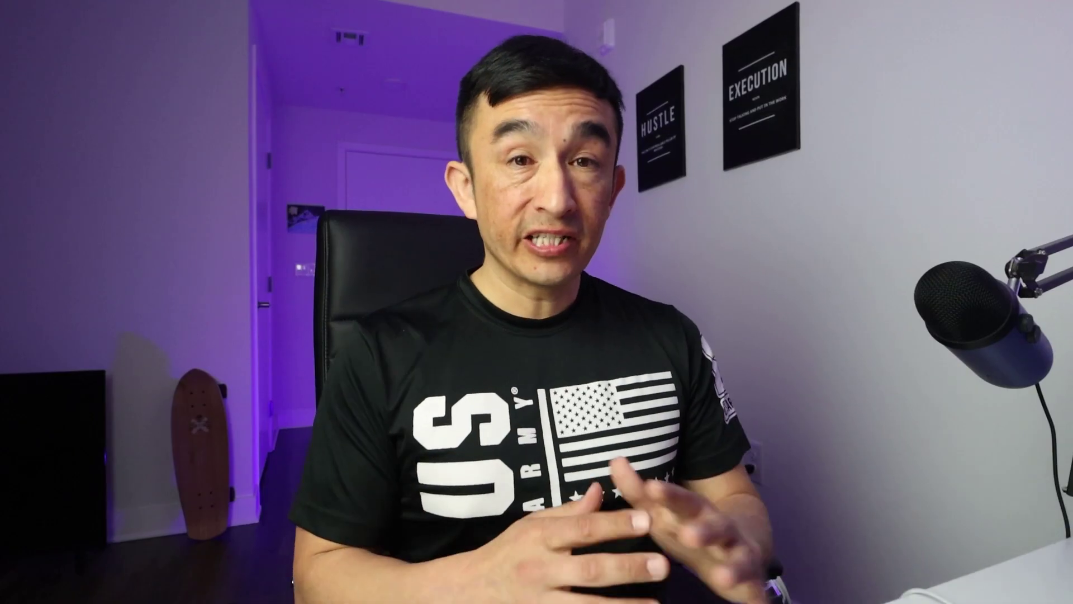
Import the Captions Pack folder from the Desktop into the project and open its Emoji Set - 1 bin
left_click_drag(420, 243, 168, 522)
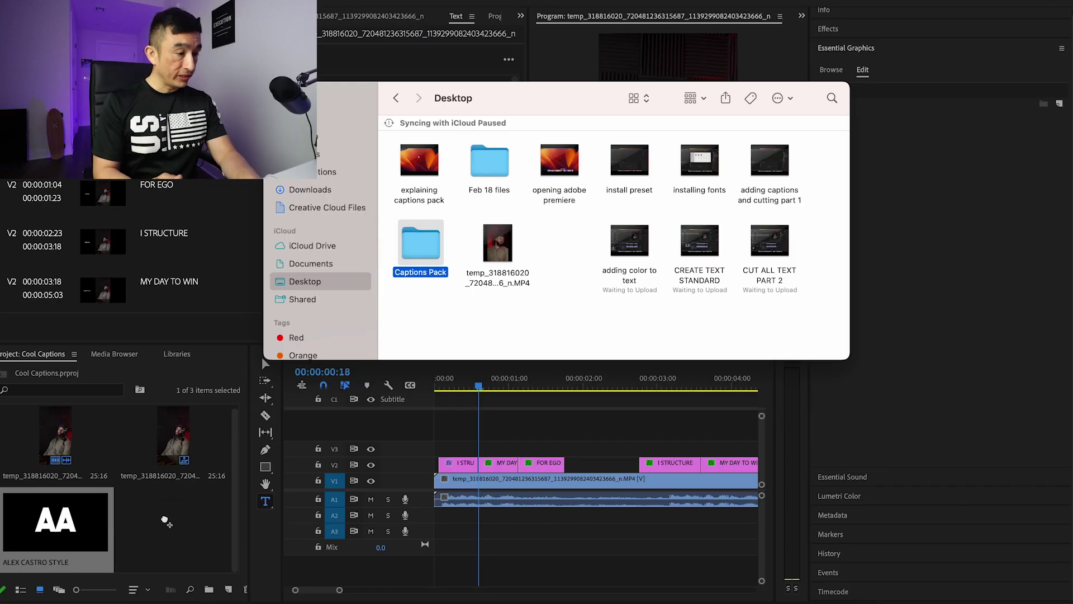
key("Home")
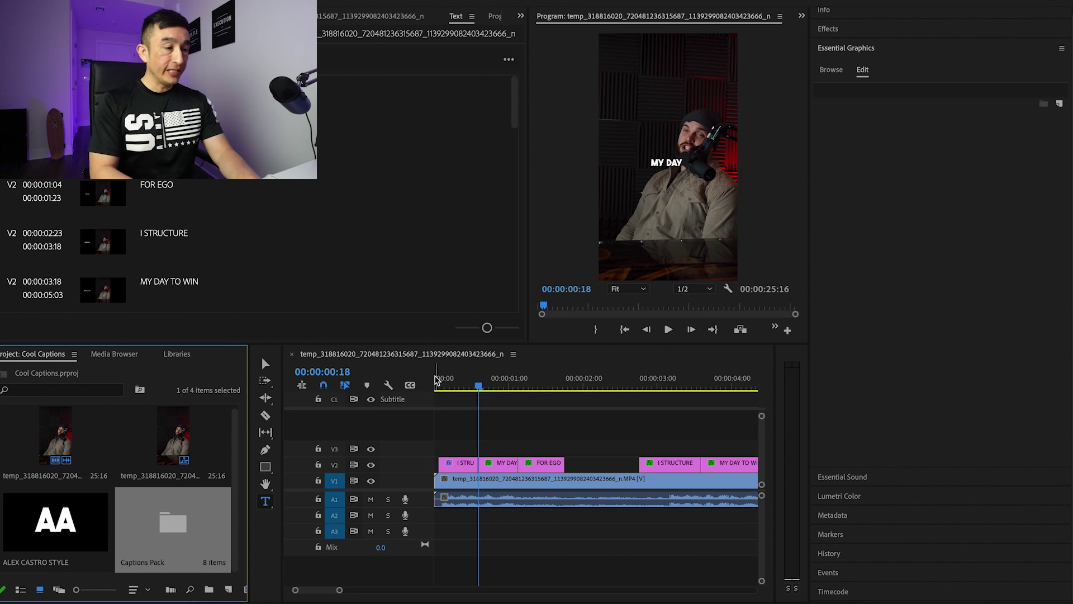
double_click(184, 558)
double_click(54, 442)
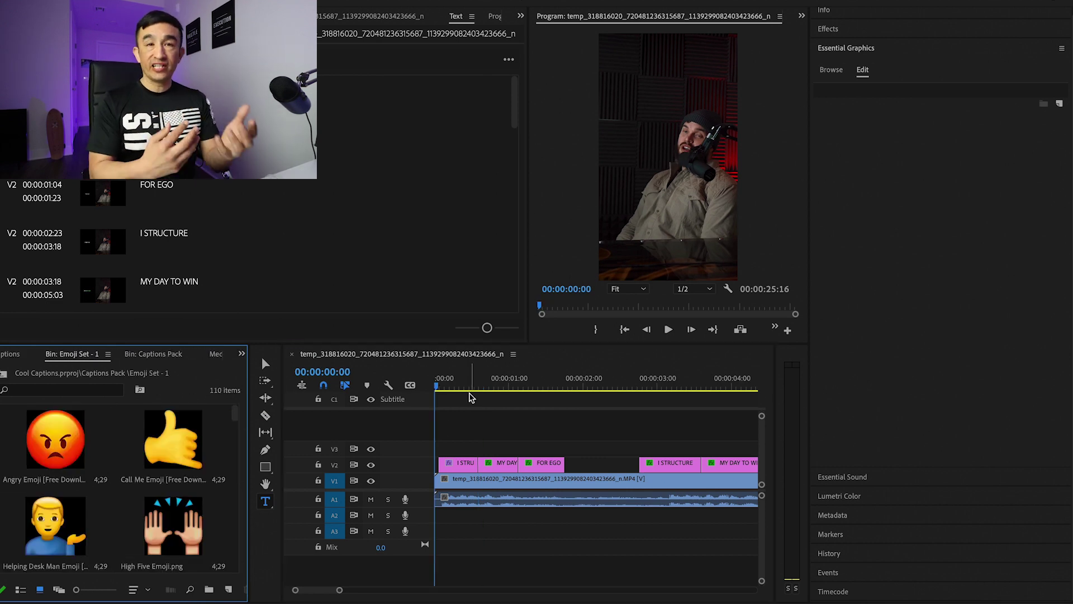
Place the backhand-index-pointing-down emoji from Emoji Set - 2 on V3 above the first "I STRUCTURE" graphic, trimmed to that graphic's length
left_click(436, 385)
key("space")
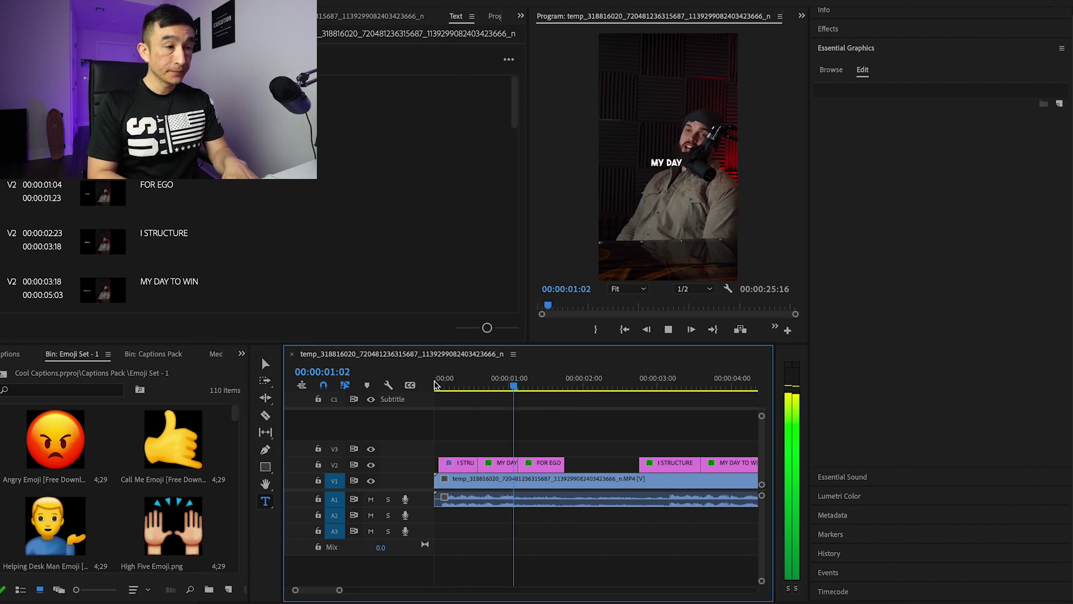
left_click(436, 384)
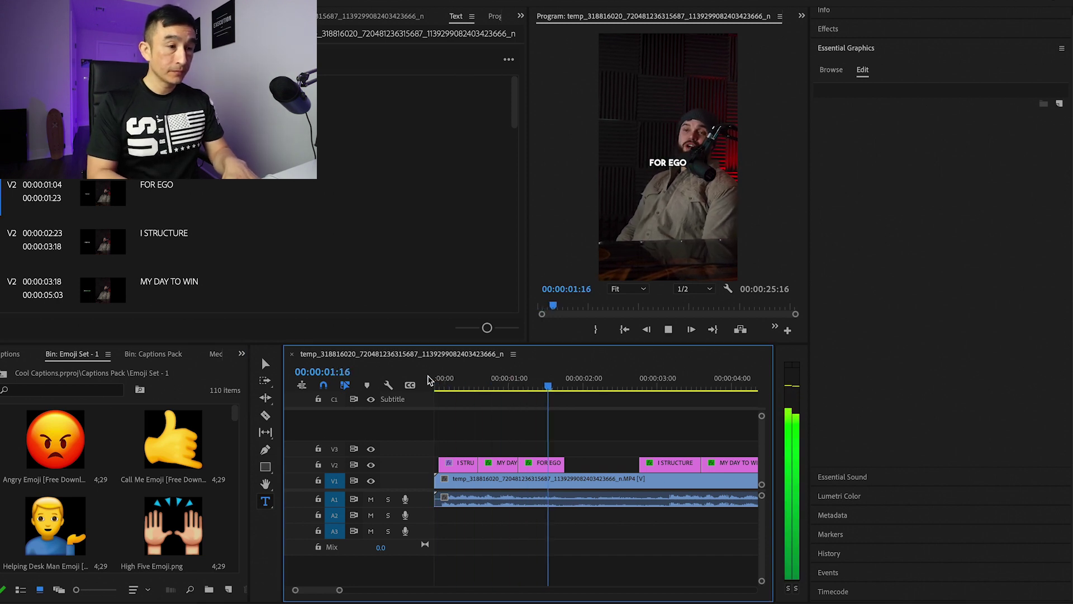
left_click(178, 528)
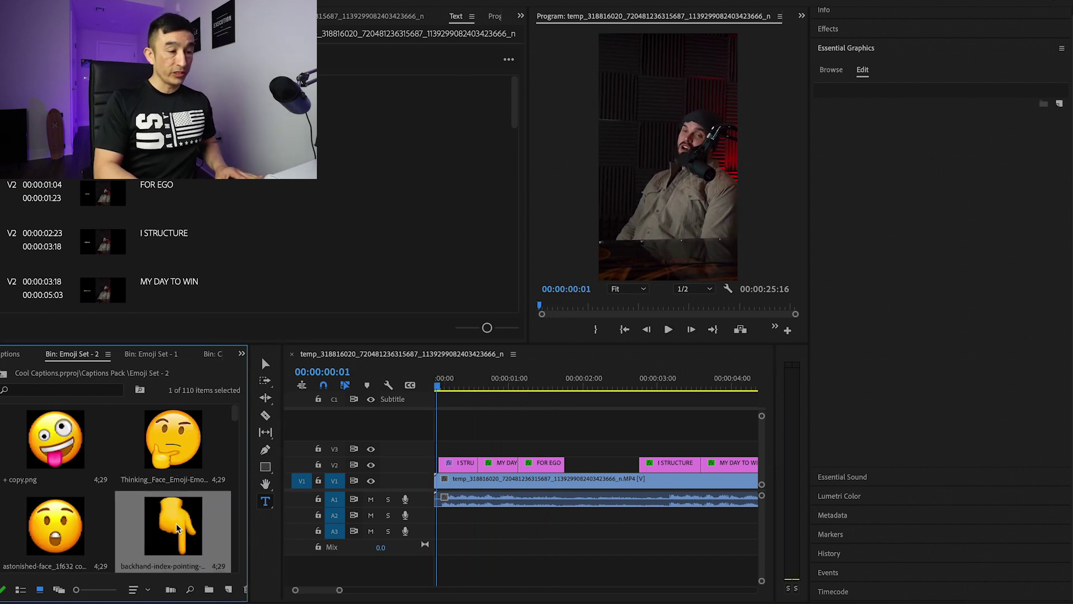
left_click_drag(178, 528, 441, 447)
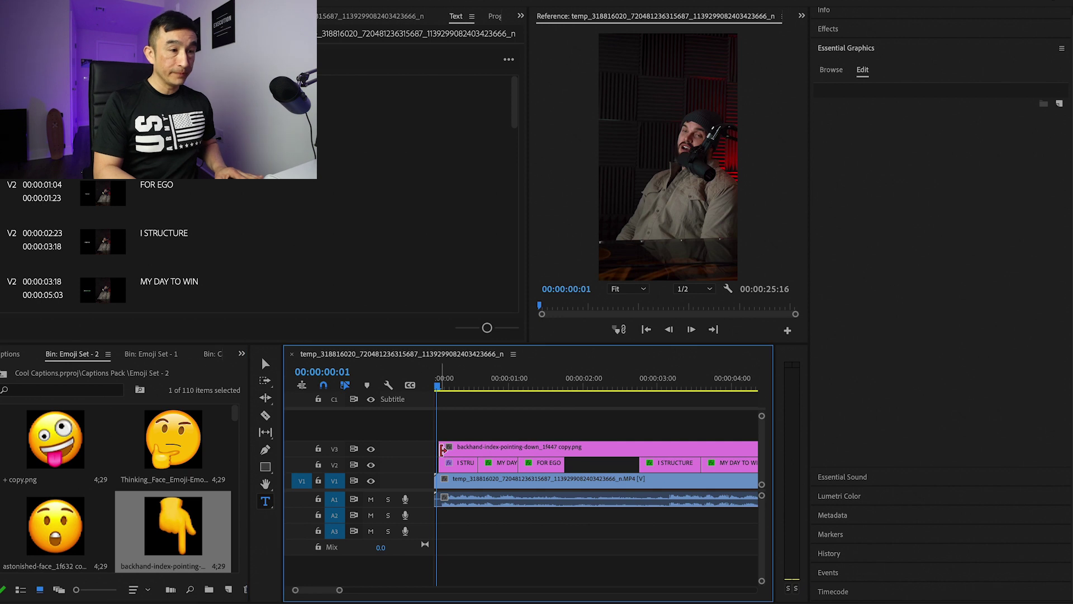
left_click_drag(476, 400, 457, 403)
left_click(458, 447)
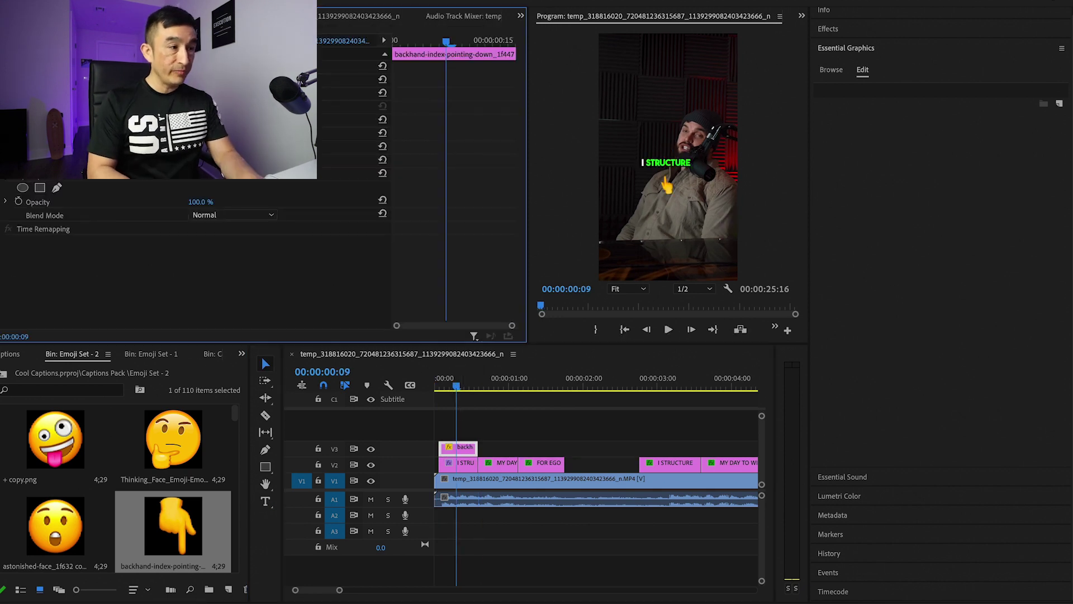
Animate the pointing emoji below the "I STRUCTURE" caption with position and scale keyframes at 00:00:00:09 and 00:00:00:15
left_click_drag(196, 79, 179, 78)
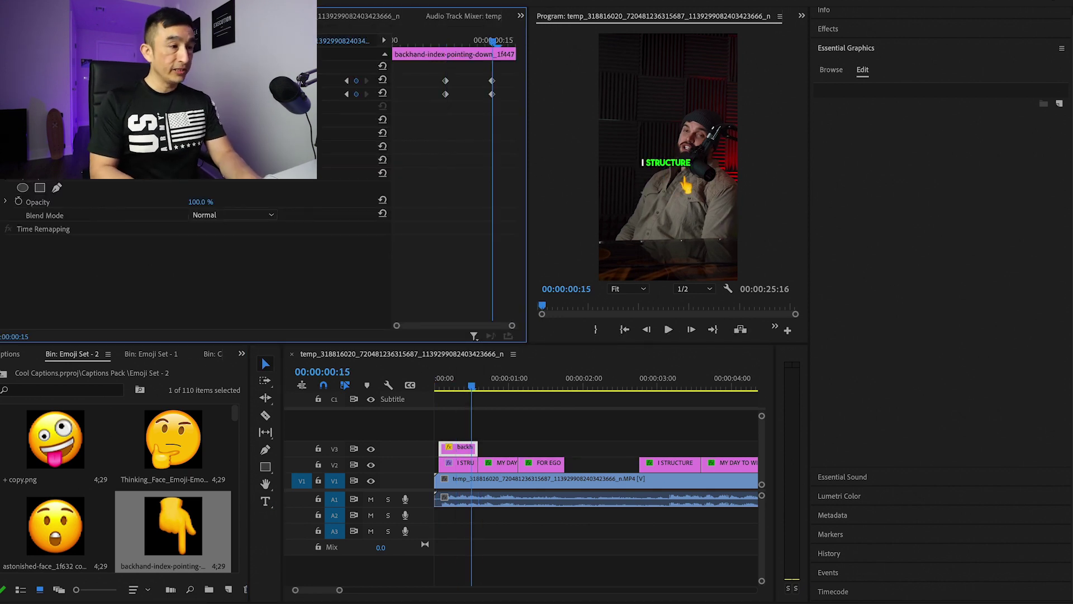
key("space")
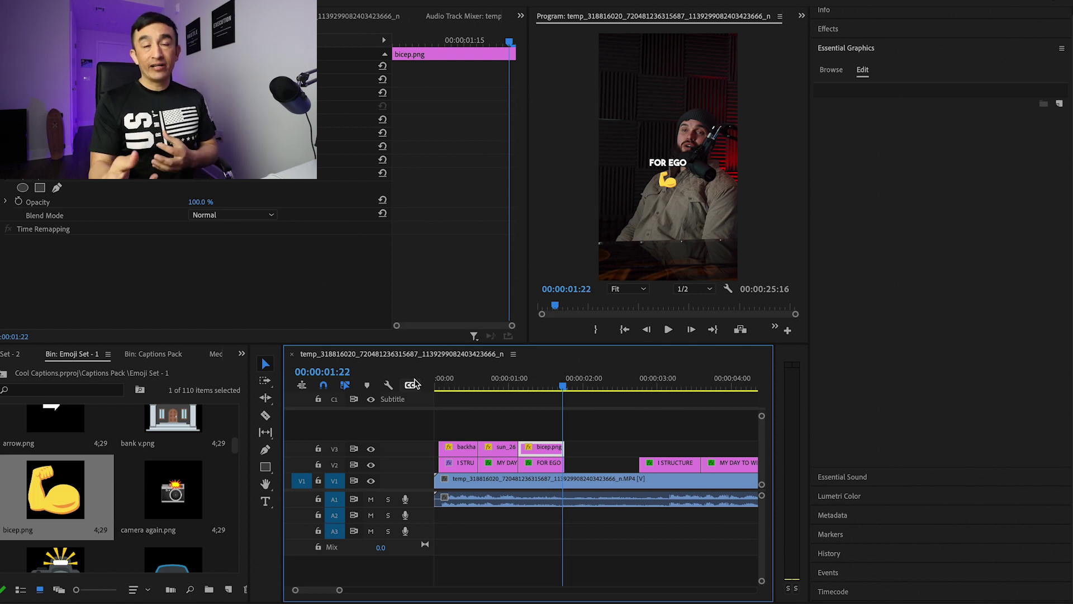
key("Left")
key("Left")
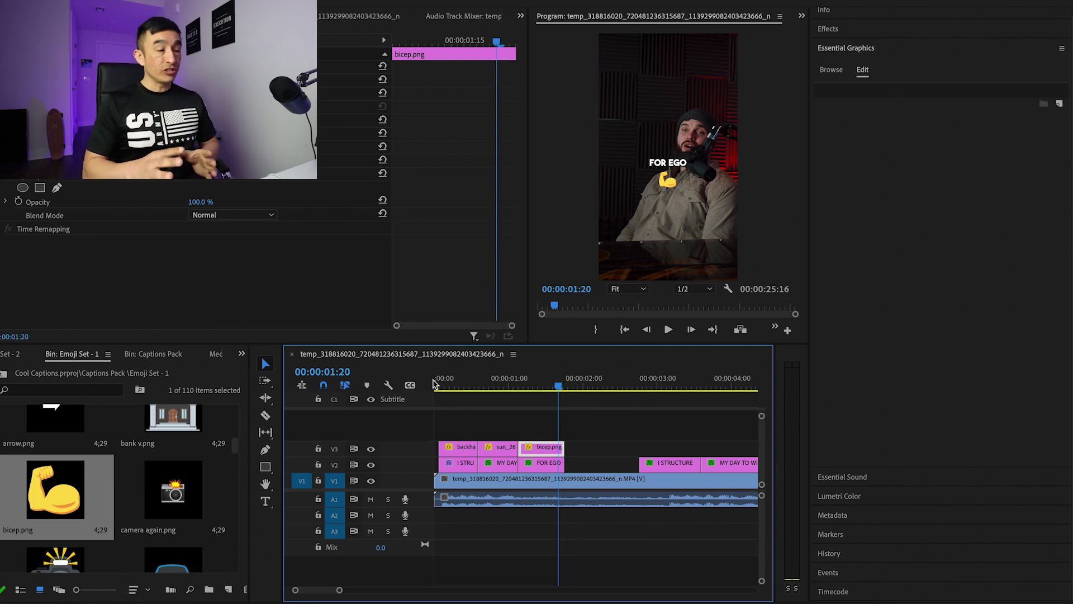
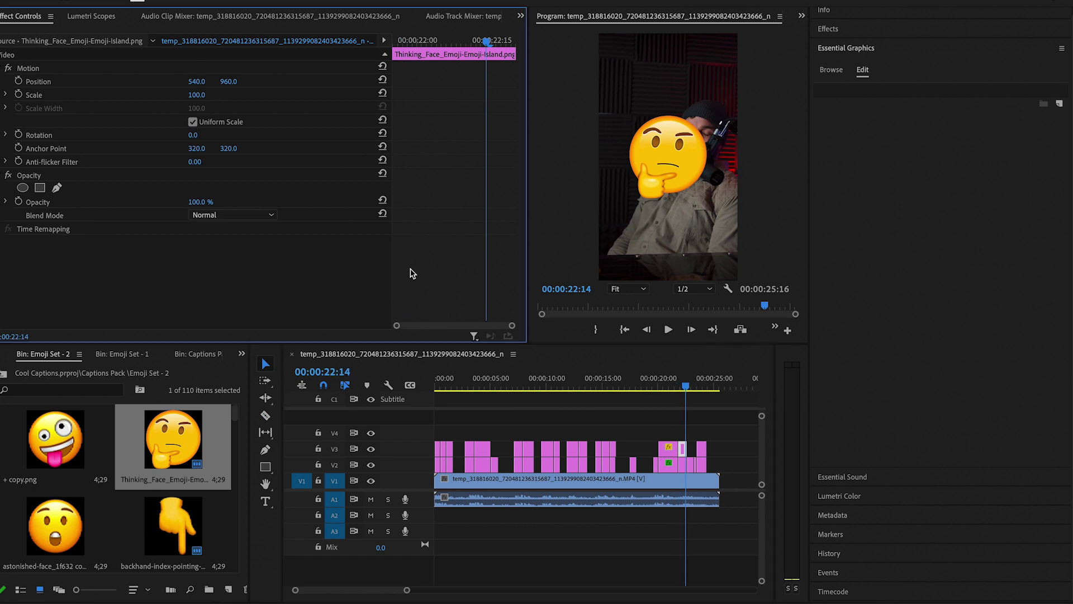
left_click(693, 392)
key("j")
key("j")
key("j")
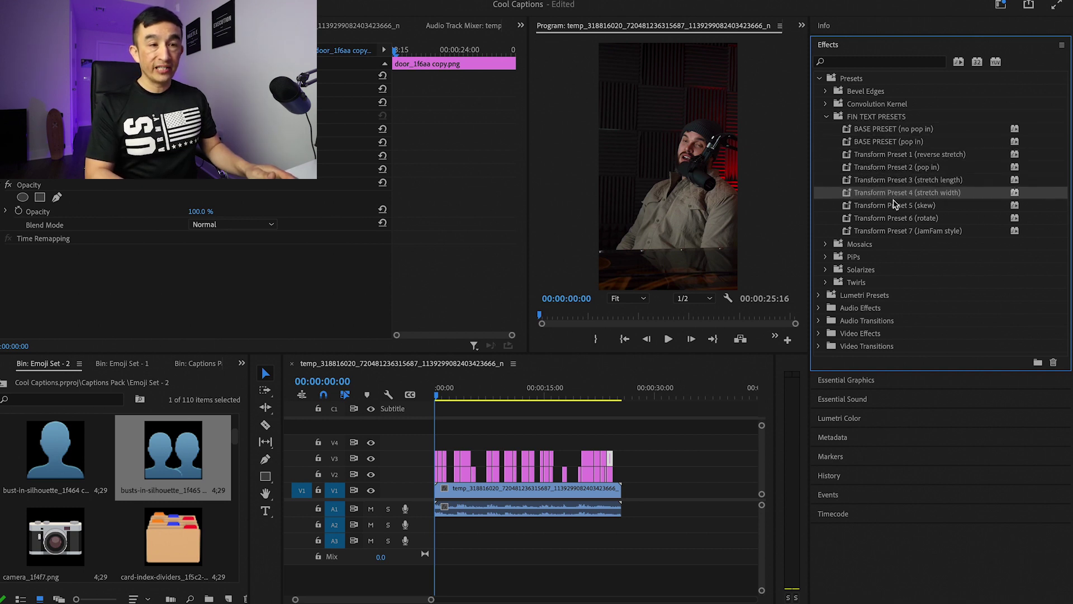
Apply Transform Preset 7 (JamFam style) to the sun emoji at the "MY DAY" caption and preview the animation
scroll(408, 597, "up", 3)
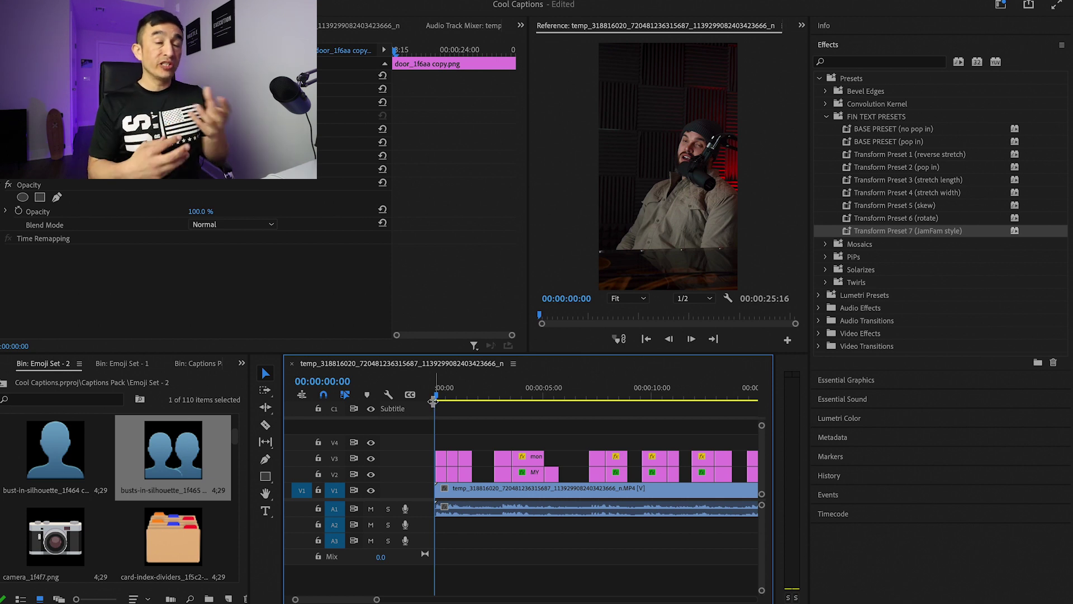
key("space")
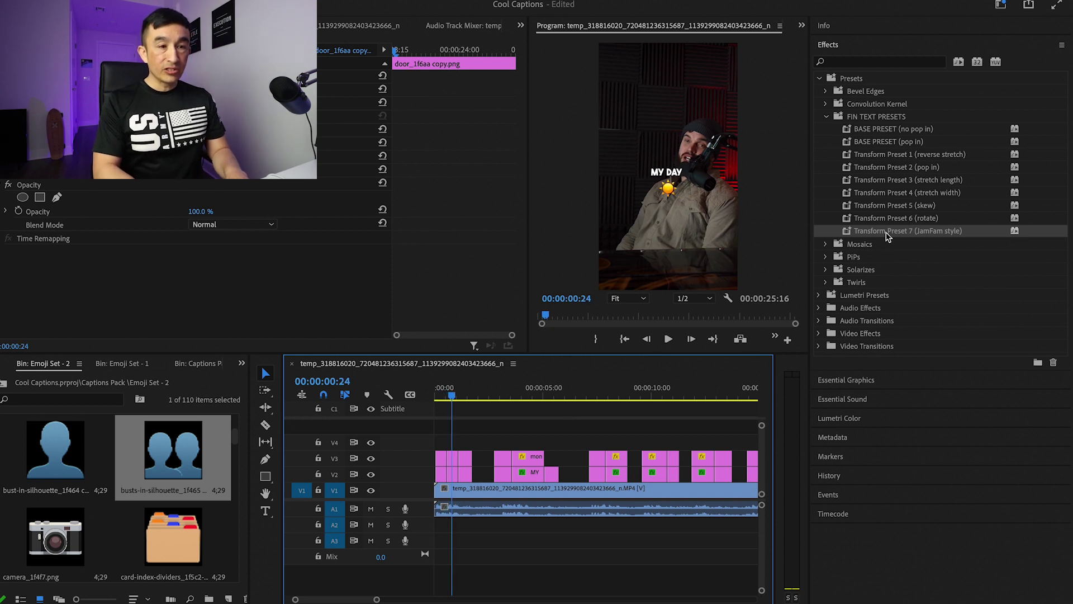
left_click_drag(888, 234, 751, 258)
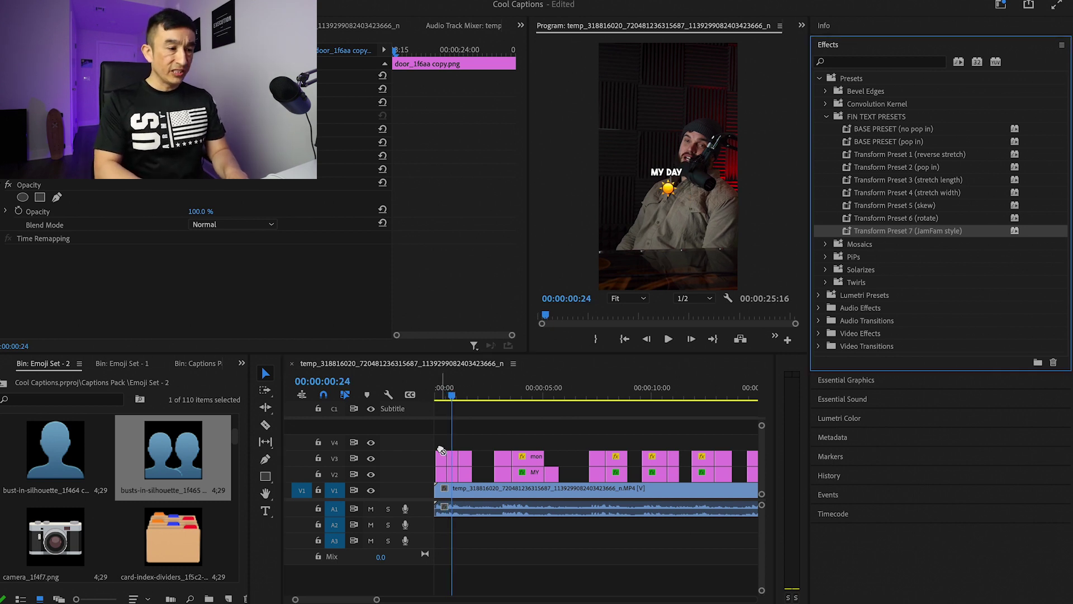
left_click_drag(456, 459, 457, 460)
left_click(442, 396)
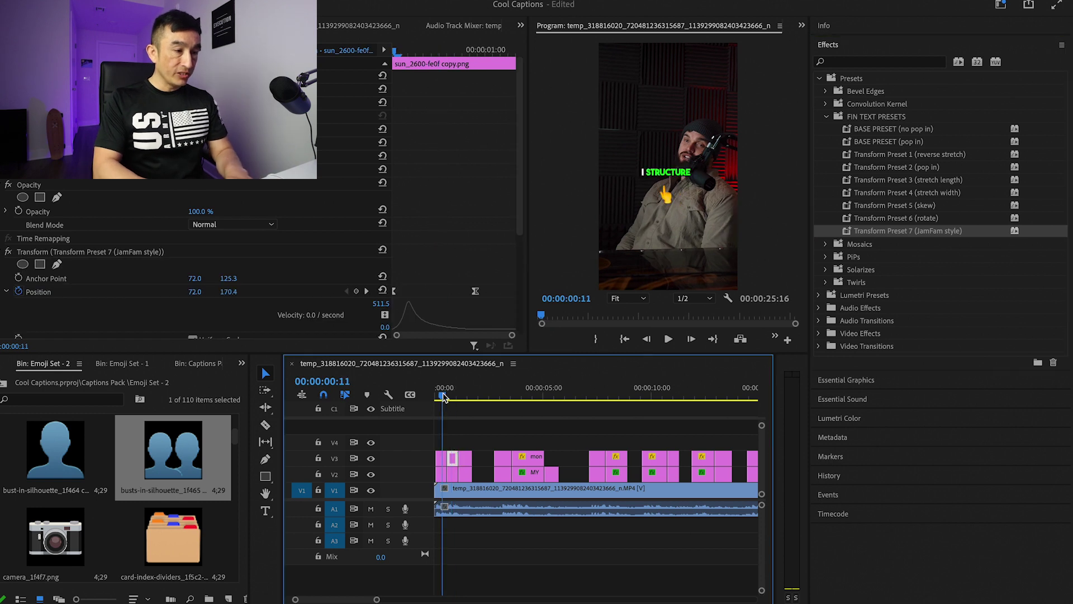
key("space")
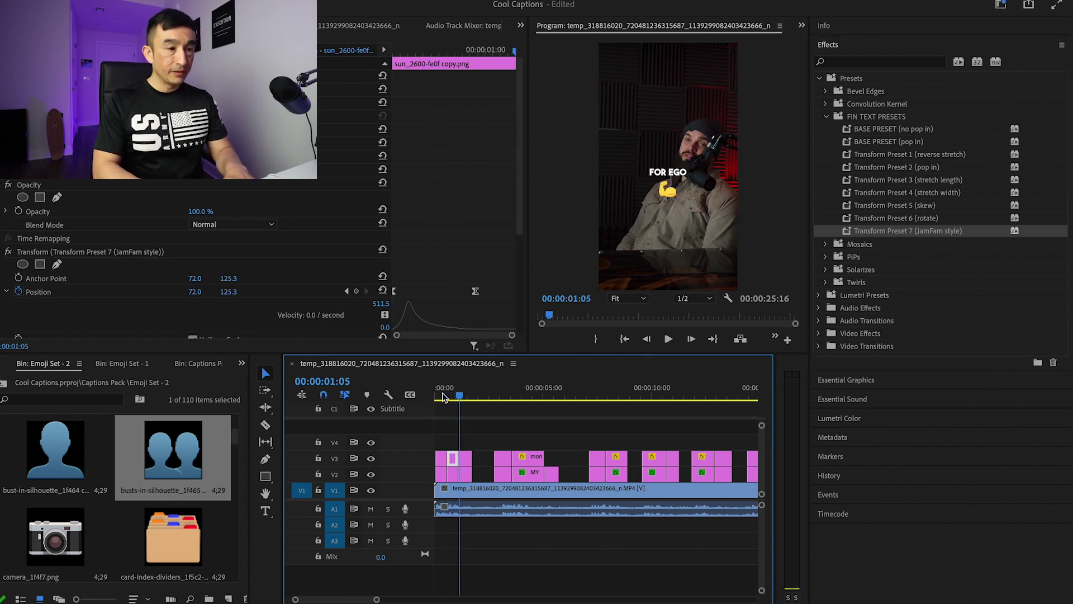
Apply Transform Preset 6 (rotate) to the bicep emoji at the "FOR EGO" caption and preview it
left_click_drag(887, 218, 467, 458)
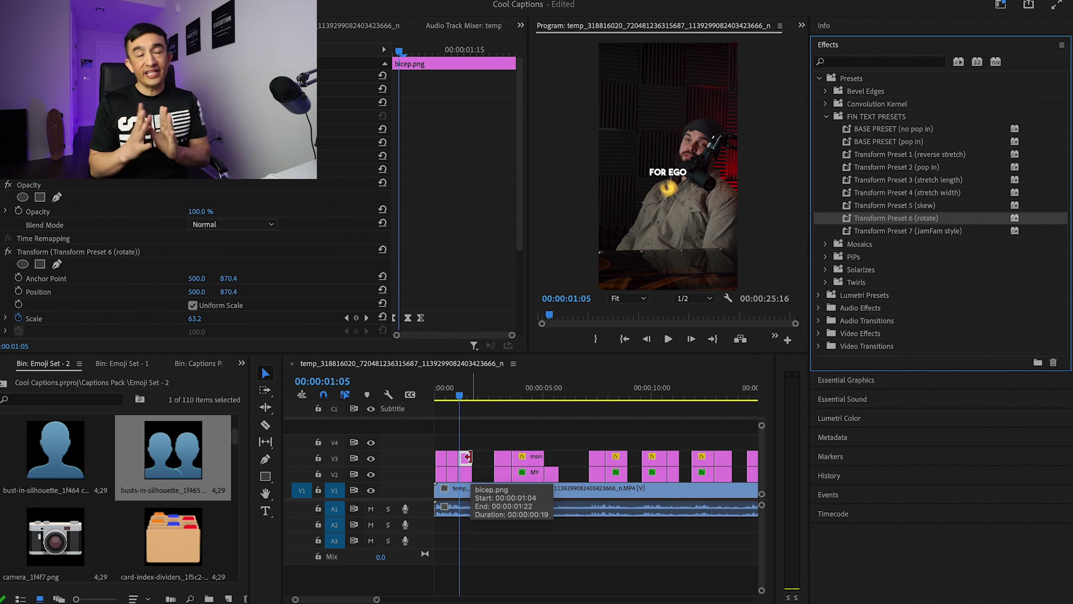
left_click(467, 457)
key("space")
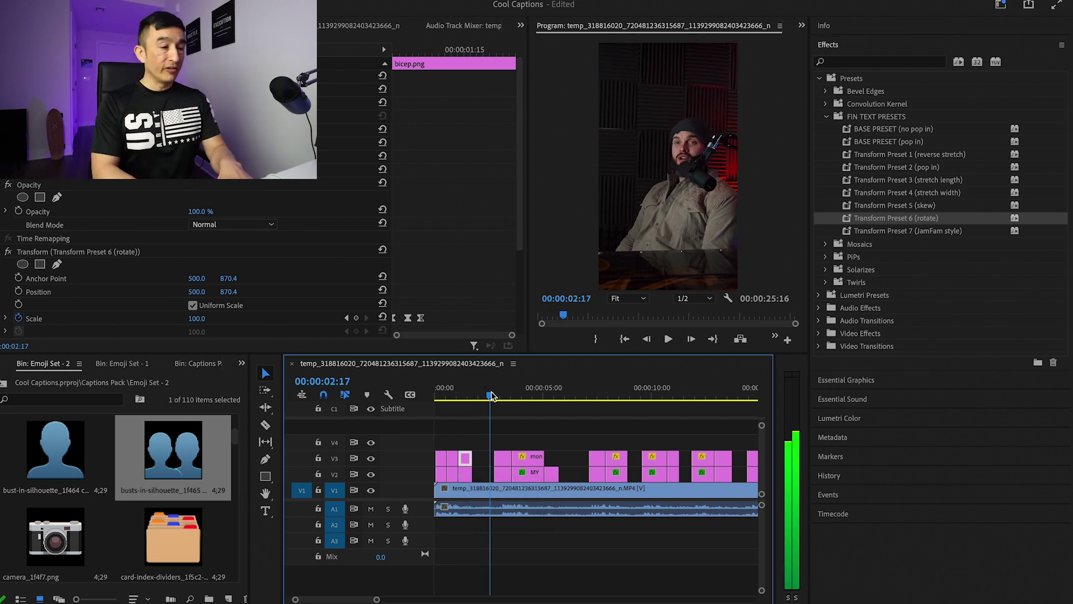
key("space")
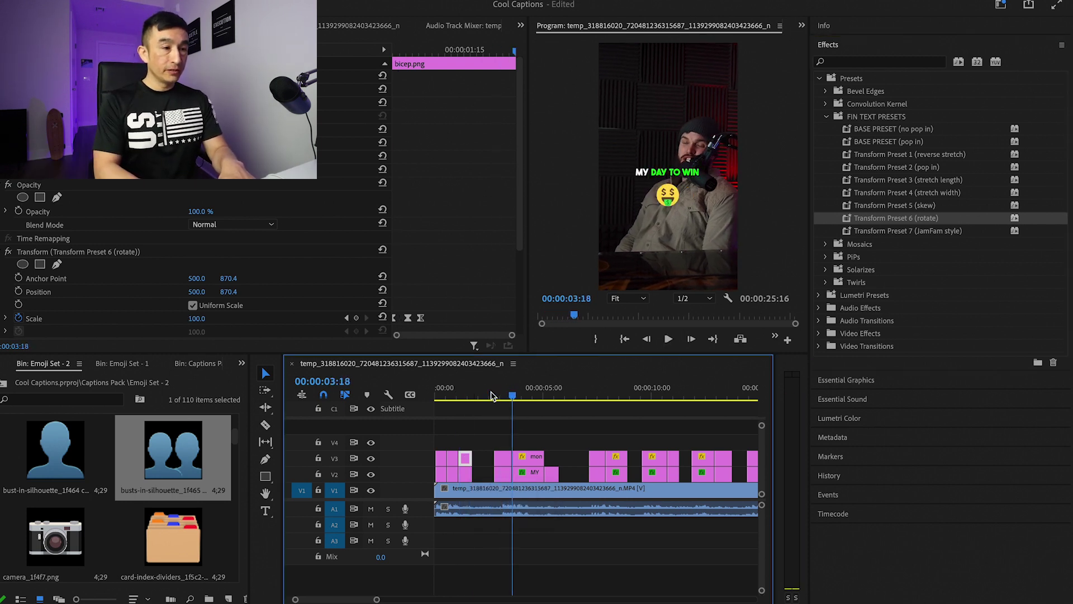
Apply Transform Preset 5 (skew) to the money dollar 3 emoji at the "MY DAY TO WIN" caption and preview it
left_click(877, 207)
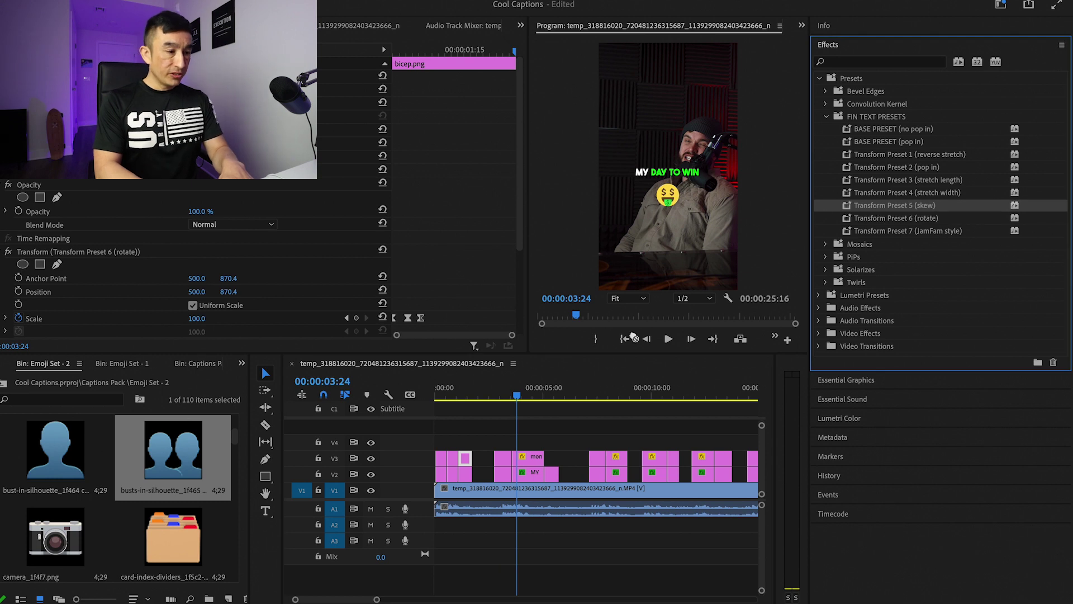
left_click_drag(519, 457, 519, 458)
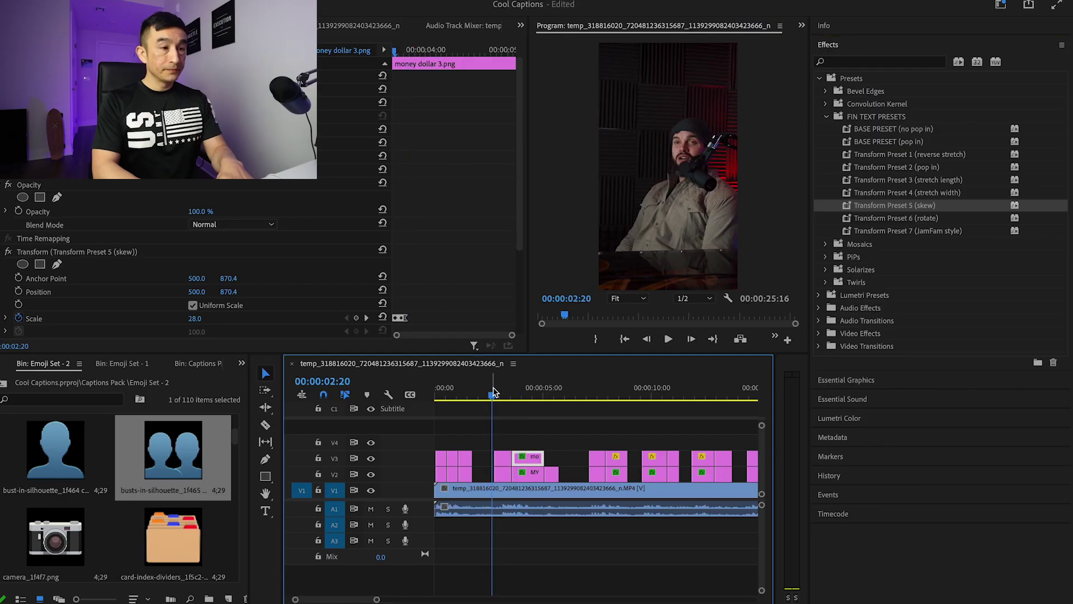
left_click(493, 391)
key("space")
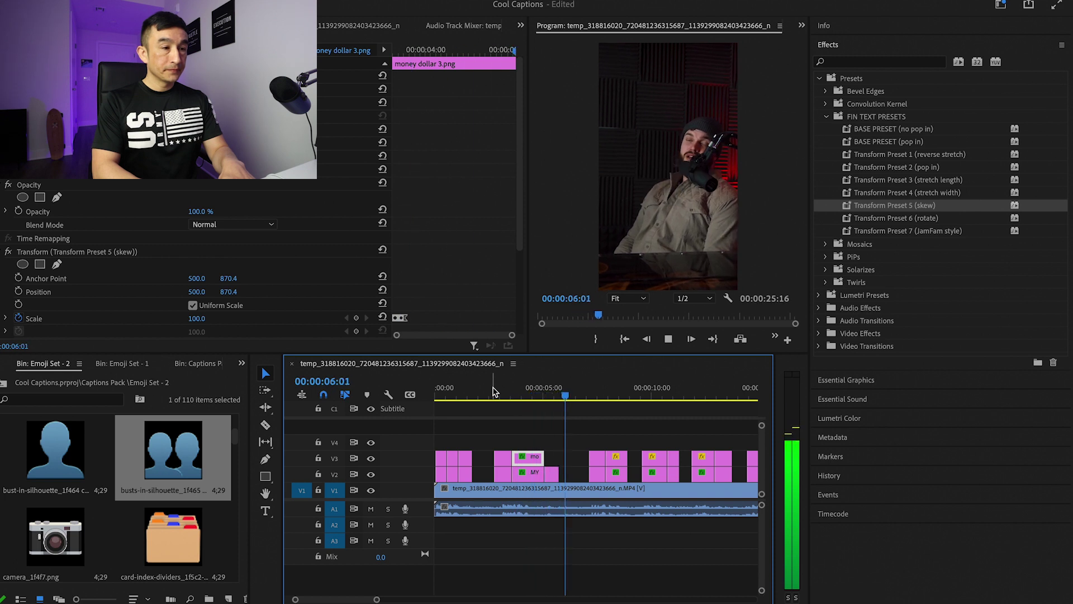
Apply Transform Preset 7 (JamFam style) to the crying emoji at "I PUT THE HARD" and Preset 3 (stretch length) to the pointing emoji at "THINGS FIRST"
left_click(923, 231)
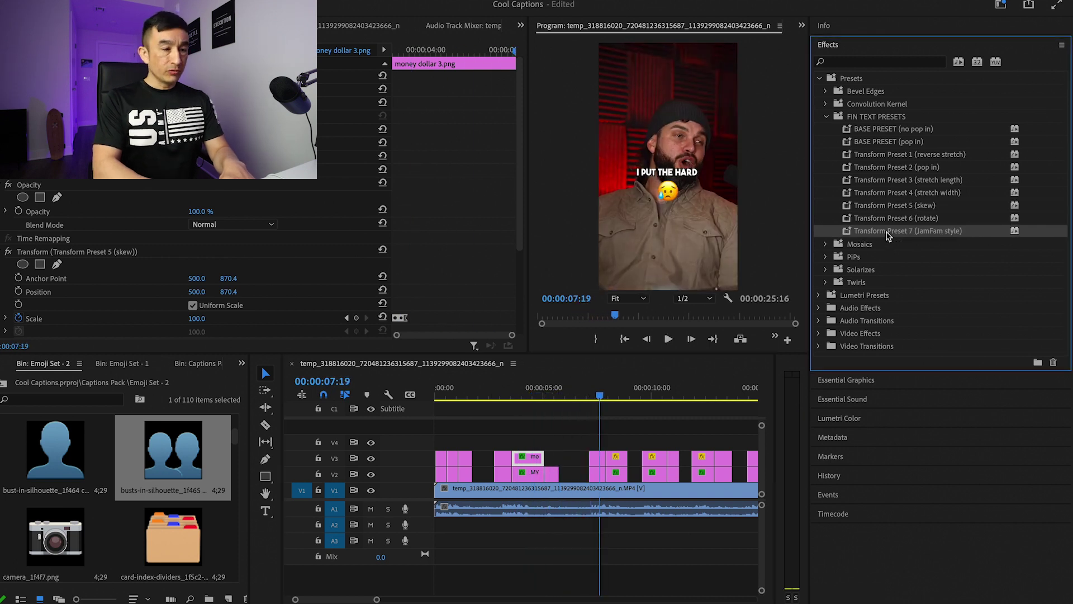
left_click_drag(598, 455, 598, 455)
key("Up")
key("Up")
key("Up")
key("Up")
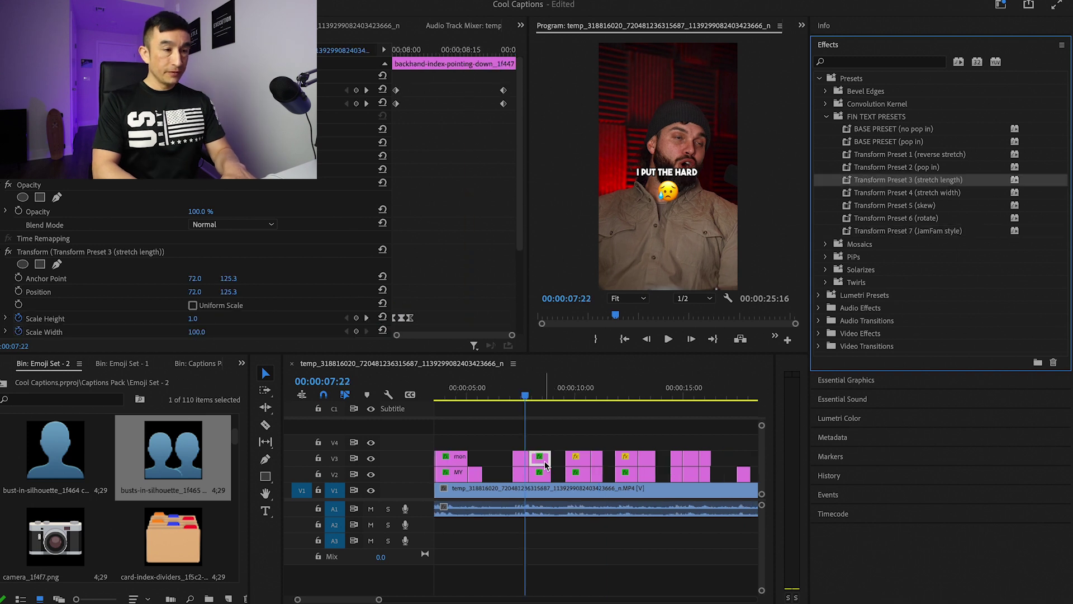
Apply Transform Preset 2 (pop in) to the bicep emoji near 00:00:11:00 and Preset 4 (stretch width) to the emoji at "I TRAIN"
key("space")
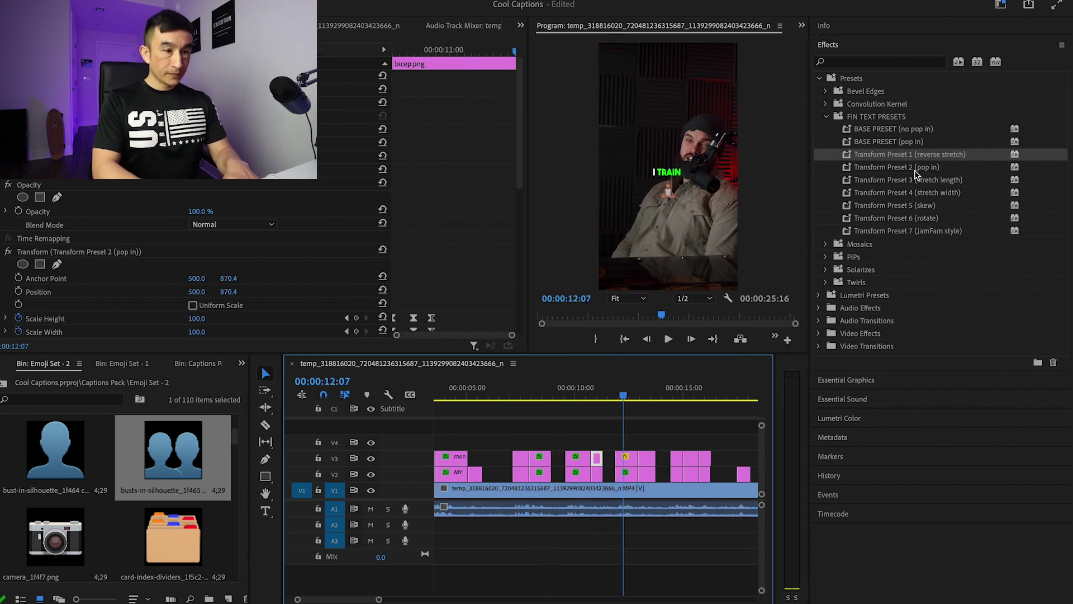
left_click_drag(906, 192, 628, 459)
double_click(890, 167)
left_click(532, 384)
left_click(638, 395)
key("space")
Apply Transform Preset 7 (JamFam style) to the rising chart emoji at the "STACKED WITH WITH WINS" caption and preview it
double_click(896, 218)
left_click(532, 384)
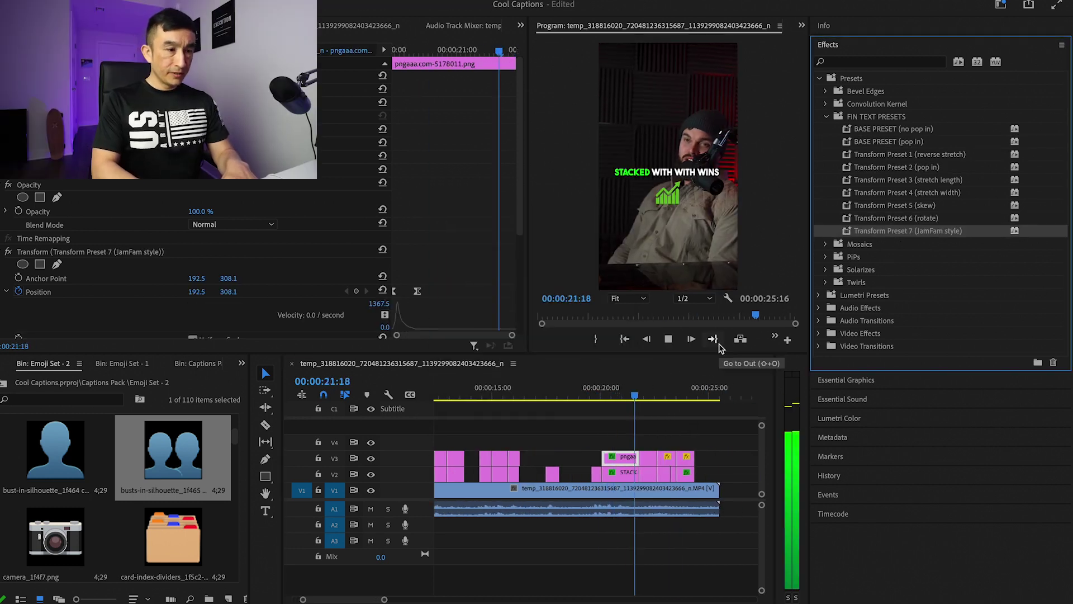
double_click(905, 179)
key("space")
Apply Transform Preset 7 (JamFam style) to the door emoji at the end of V3 and play the sequence through
double_click(908, 231)
left_click(448, 395)
key("space")
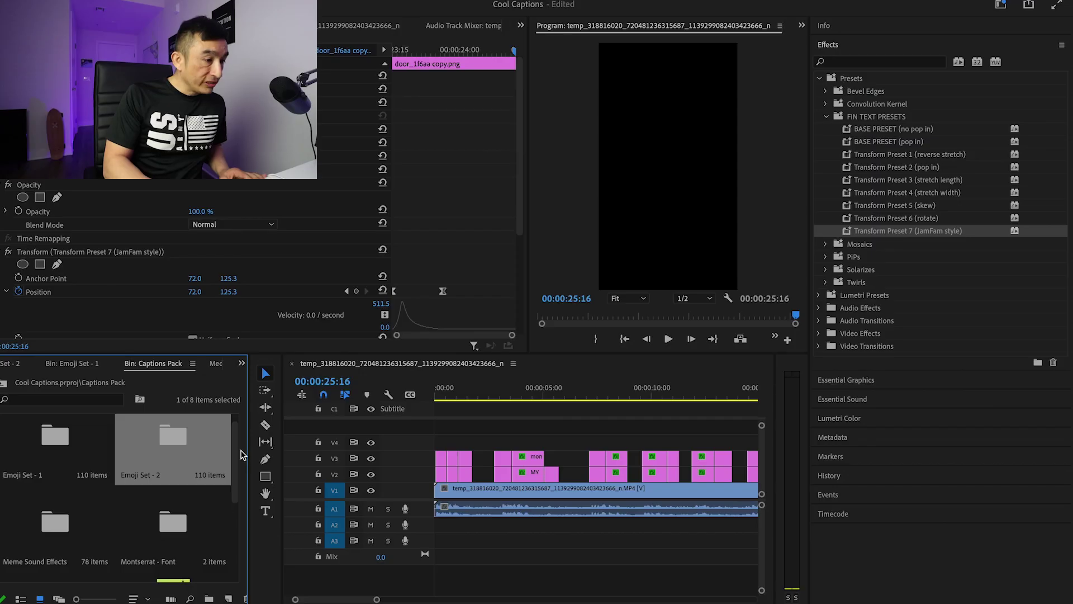
Open the More Sound Effects bin and audition the Apple mouse click, Cash Register, Click and Message sounds
scroll(235, 456, "down", 2)
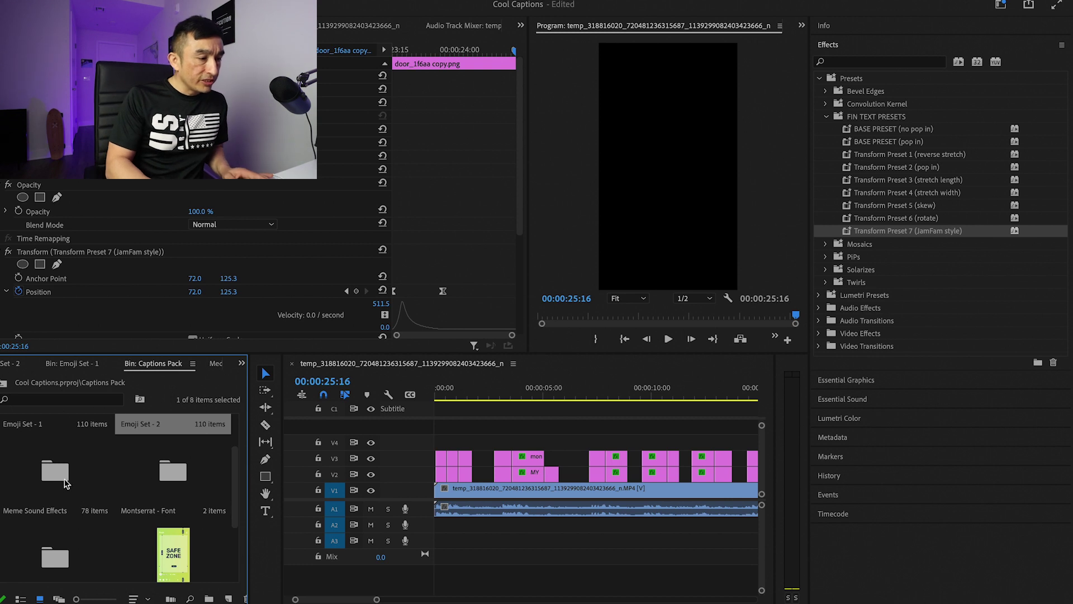
double_click(46, 481)
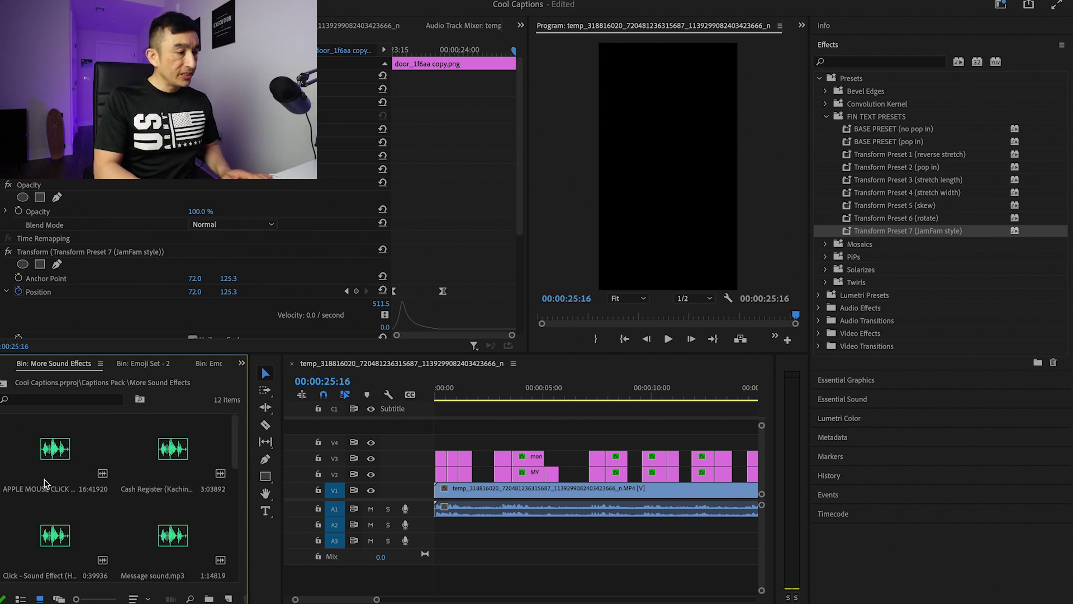
double_click(56, 447)
double_click(170, 447)
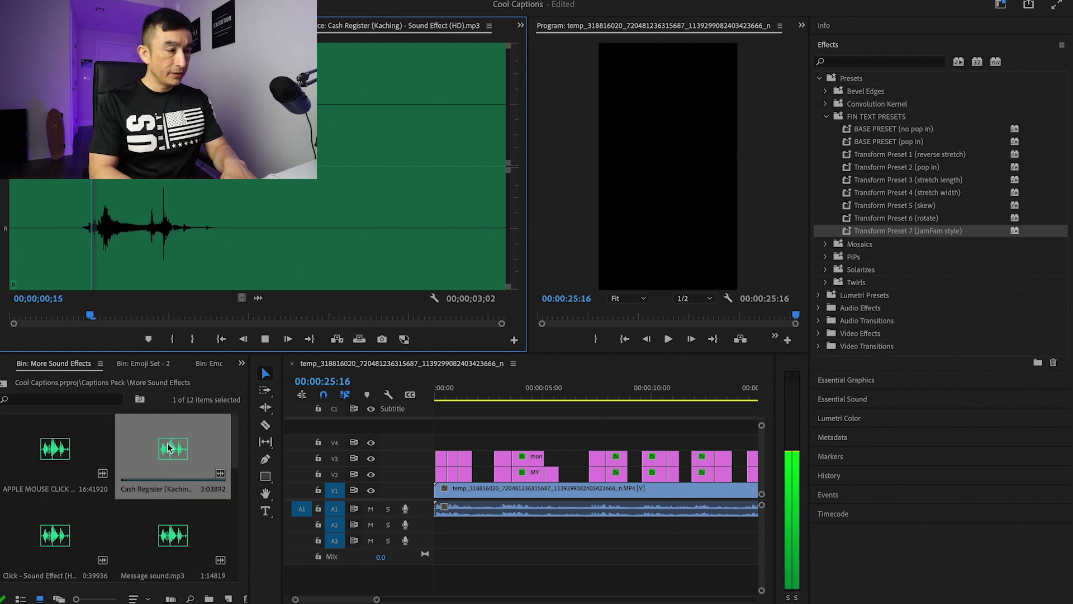
double_click(55, 535)
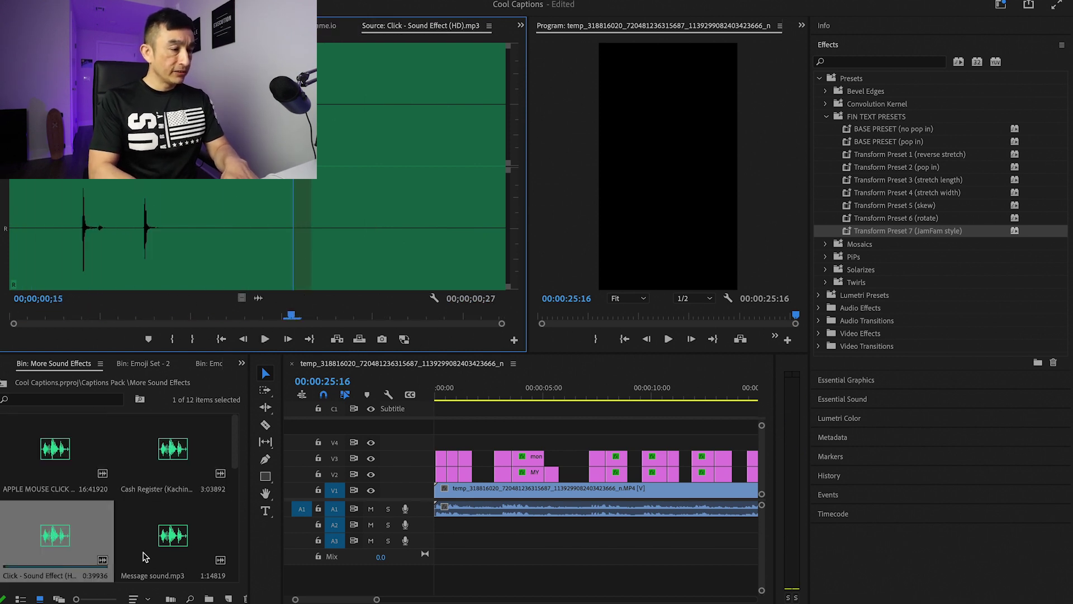
double_click(143, 556)
Audition good-idea.mp3 and the single mouse-click sound, and replay the Cash Register, Apple mouse click and Click effects
scroll(143, 553, "down", 3)
double_click(56, 534)
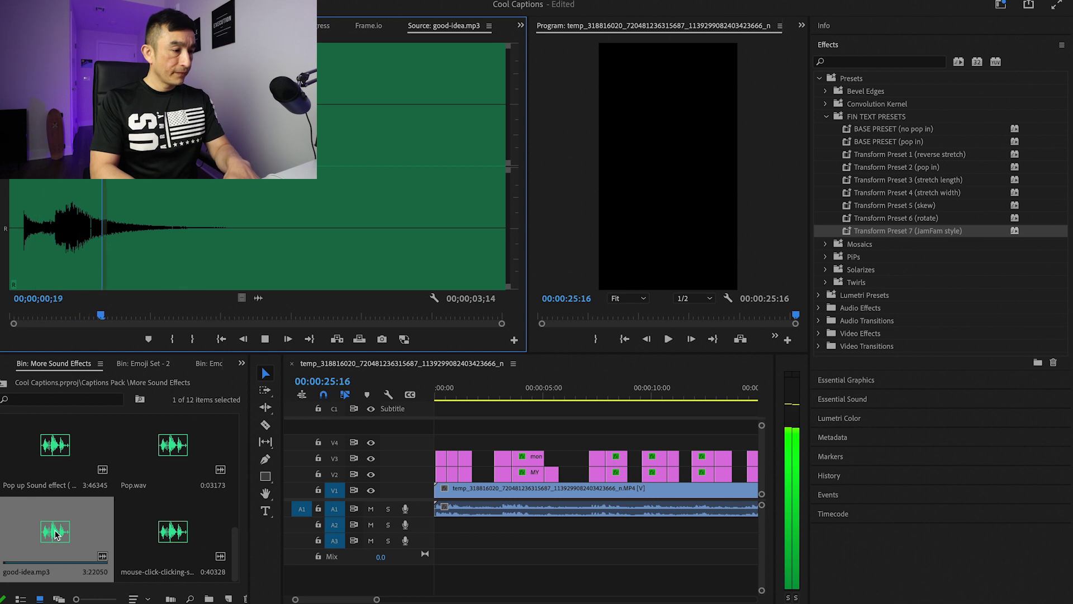
double_click(173, 531)
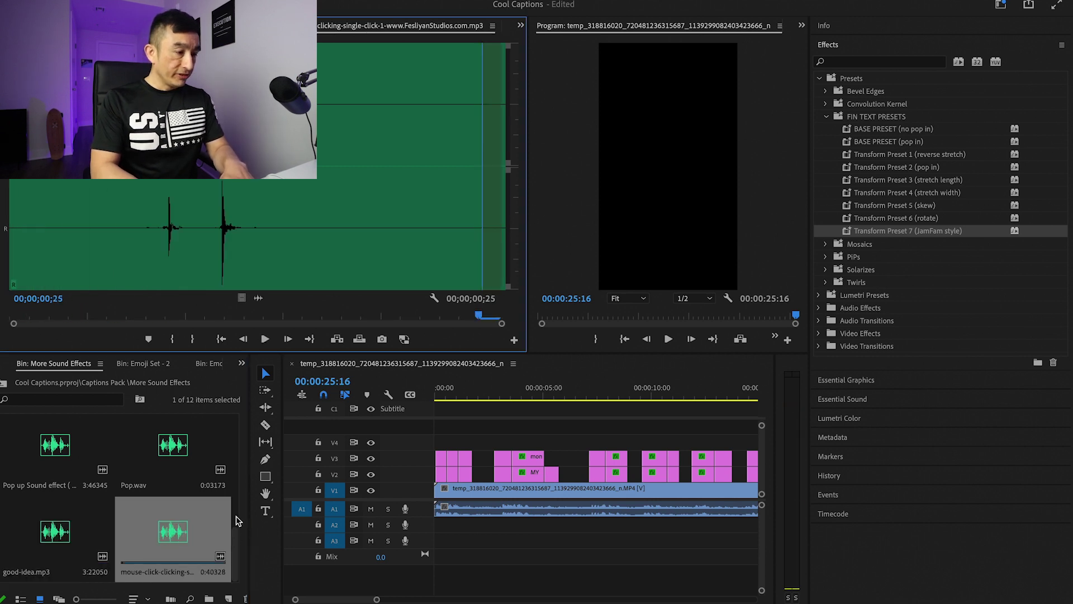
scroll(185, 492, "up", 3)
double_click(180, 443)
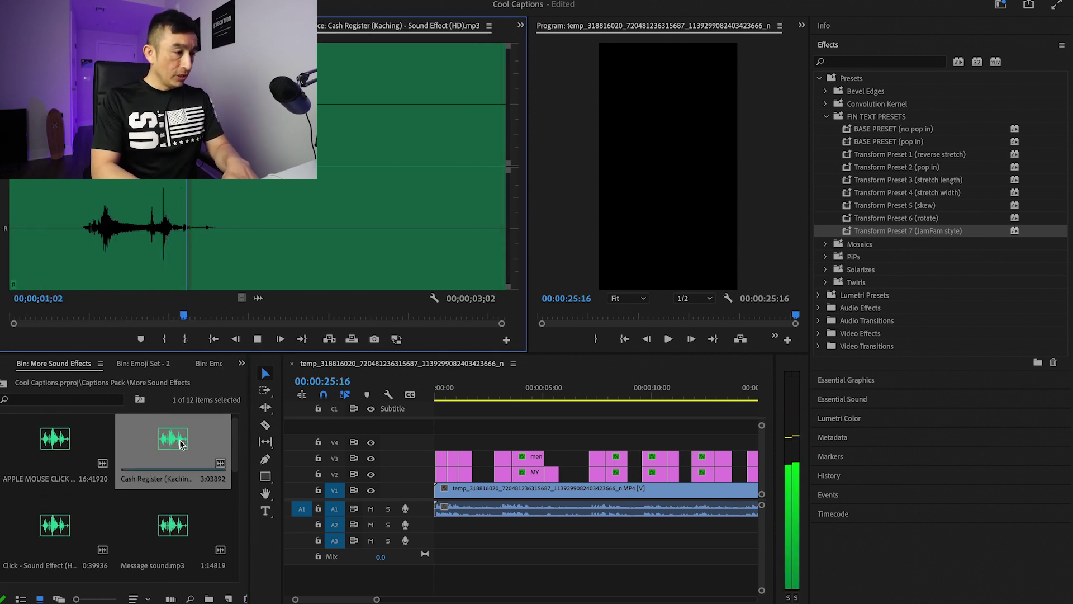
double_click(45, 451)
double_click(78, 511)
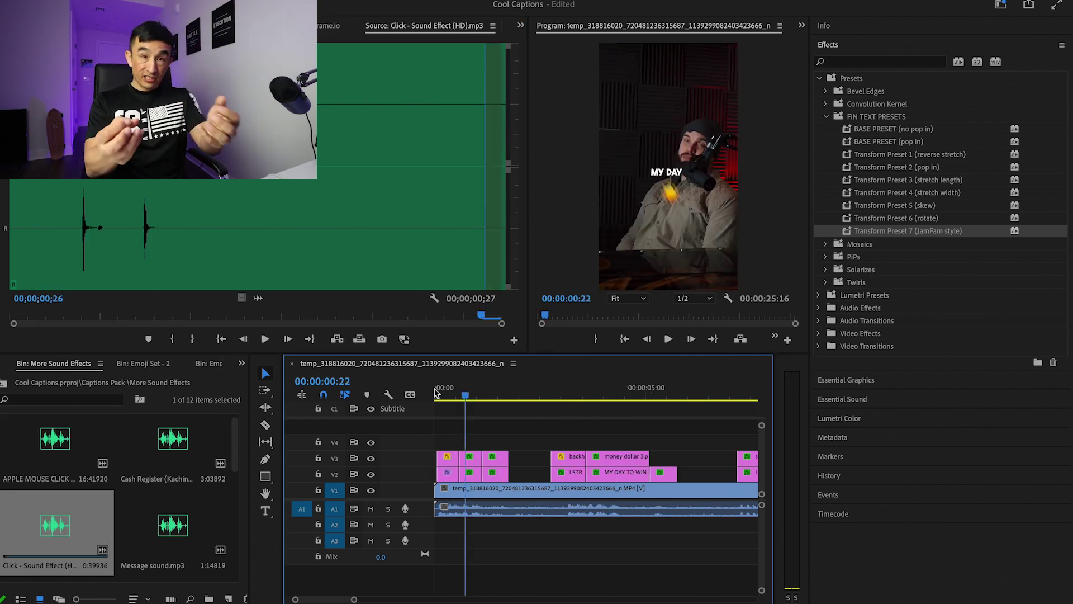
Place the Click sound effect on A2 at the start of the "MY DAY" caption and play it back
left_click(66, 534)
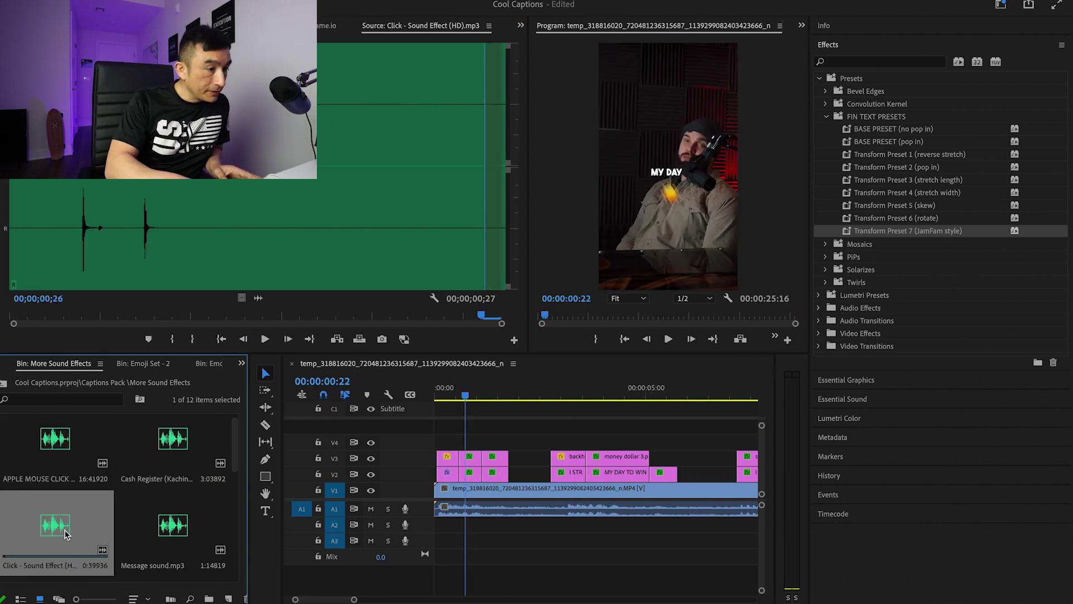
left_click_drag(47, 522, 461, 529)
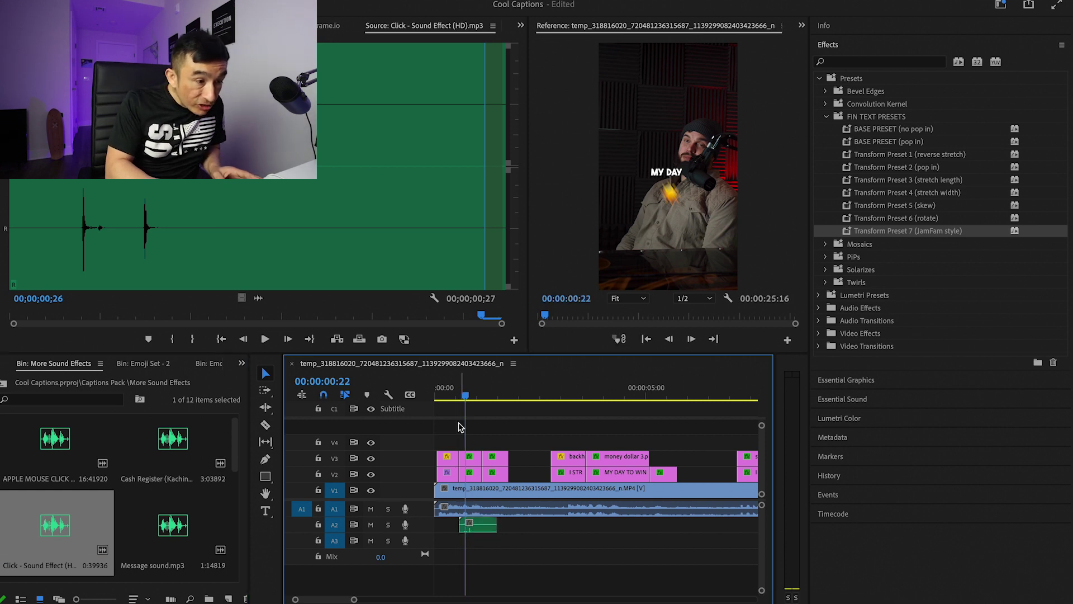
left_click(451, 396)
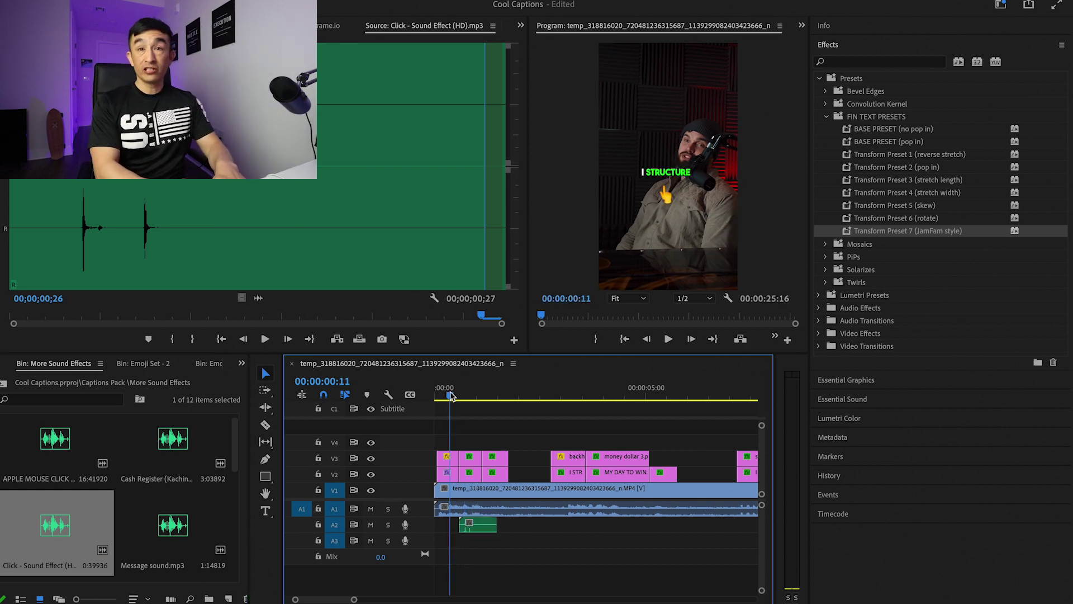
key("space")
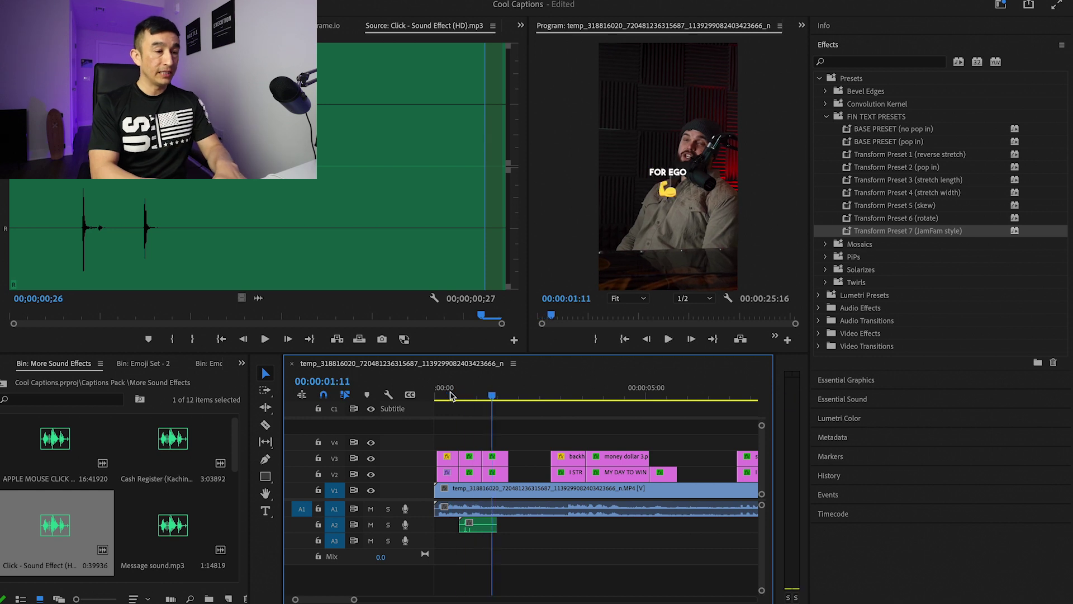
left_click(444, 396)
key("space")
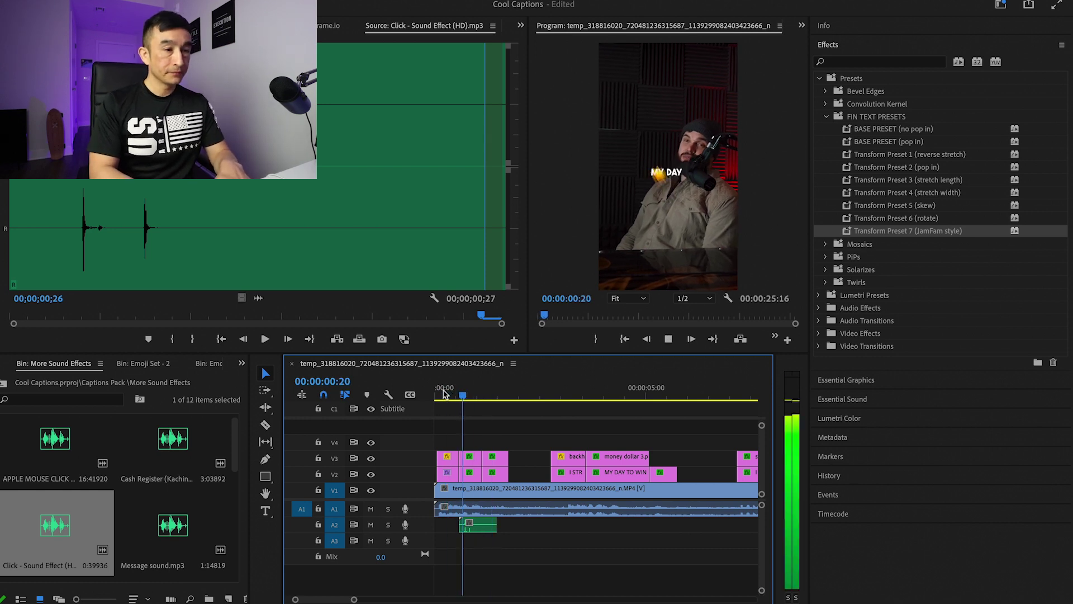
Add the Cash Register (Kaching) sound to A2 just before the money emoji at "MY DAY TO WIN"
left_click(548, 396)
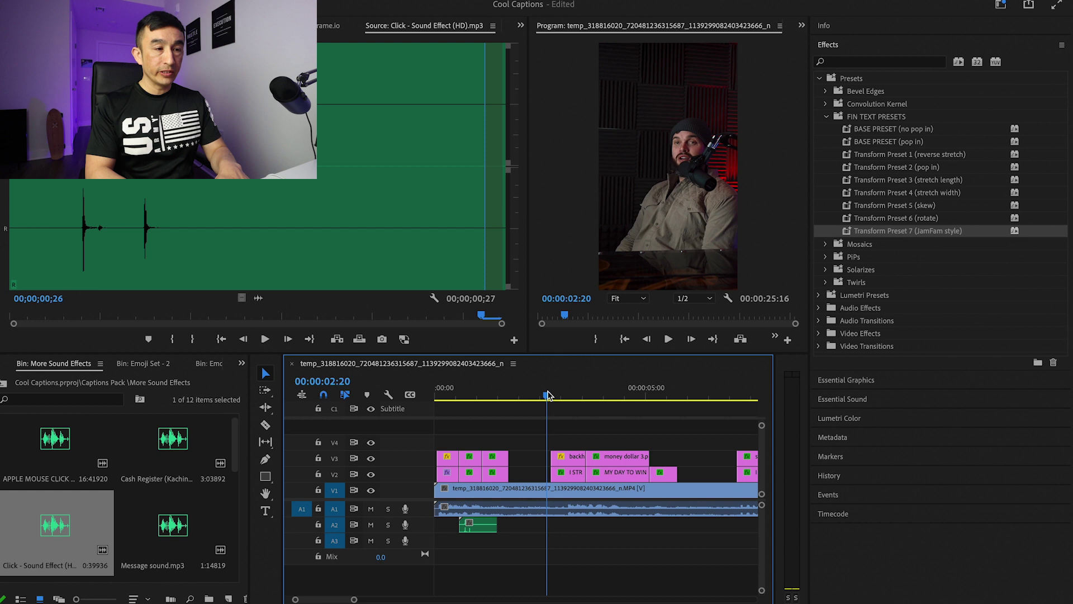
key("space")
double_click(173, 442)
left_click_drag(173, 441, 538, 526)
Cut off the cash register sound's lead-in so it starts with the "MY DAY TO WIN" caption, and preview the timing
left_click(597, 396)
key("=")
left_click(520, 527)
key("v")
left_click(505, 527)
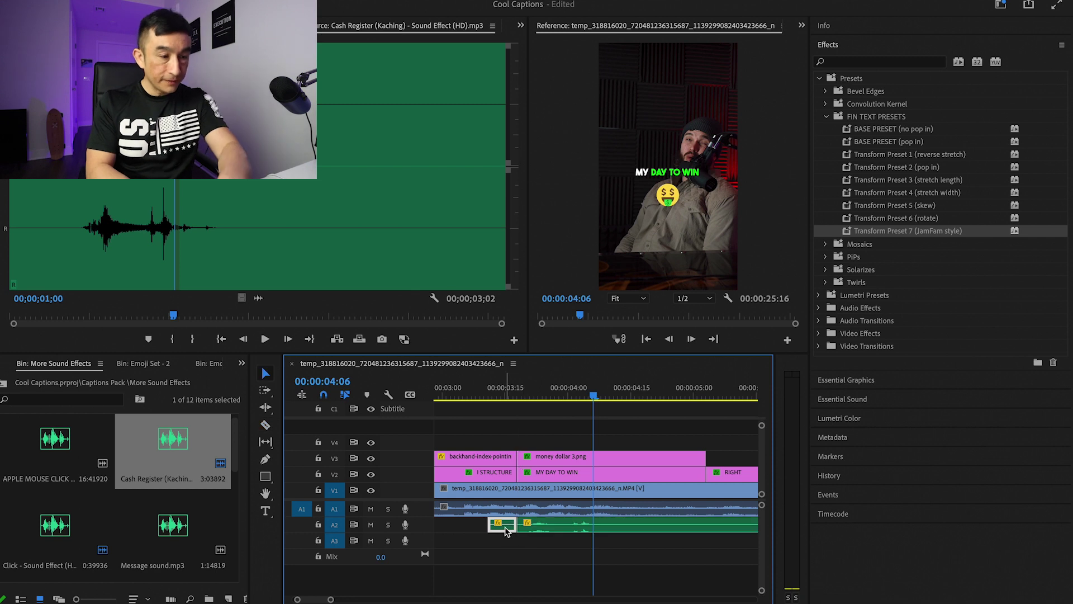
left_click(506, 398)
key("space")
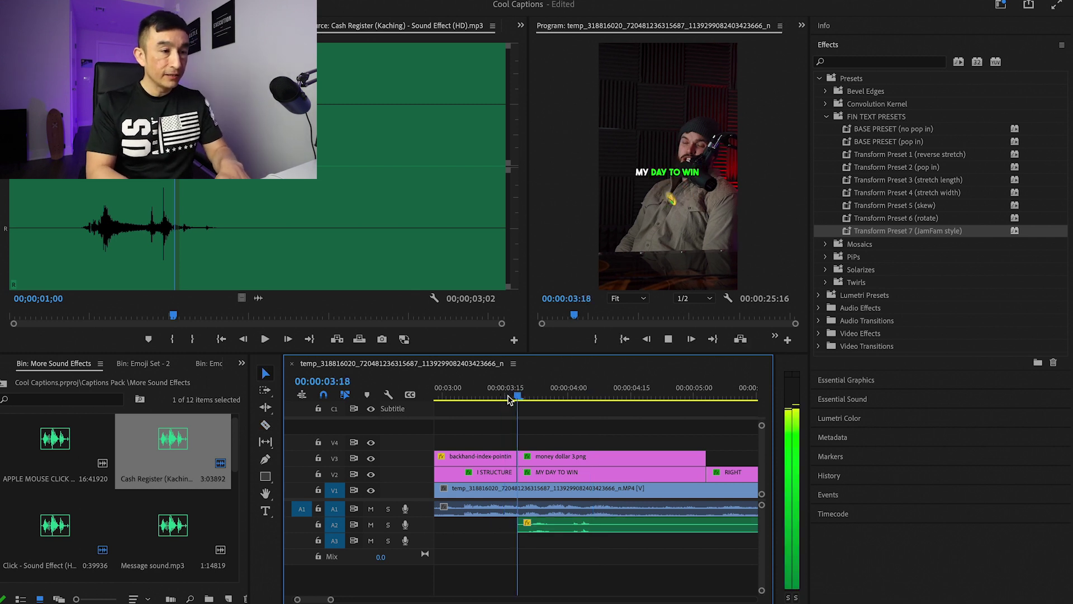
key("space")
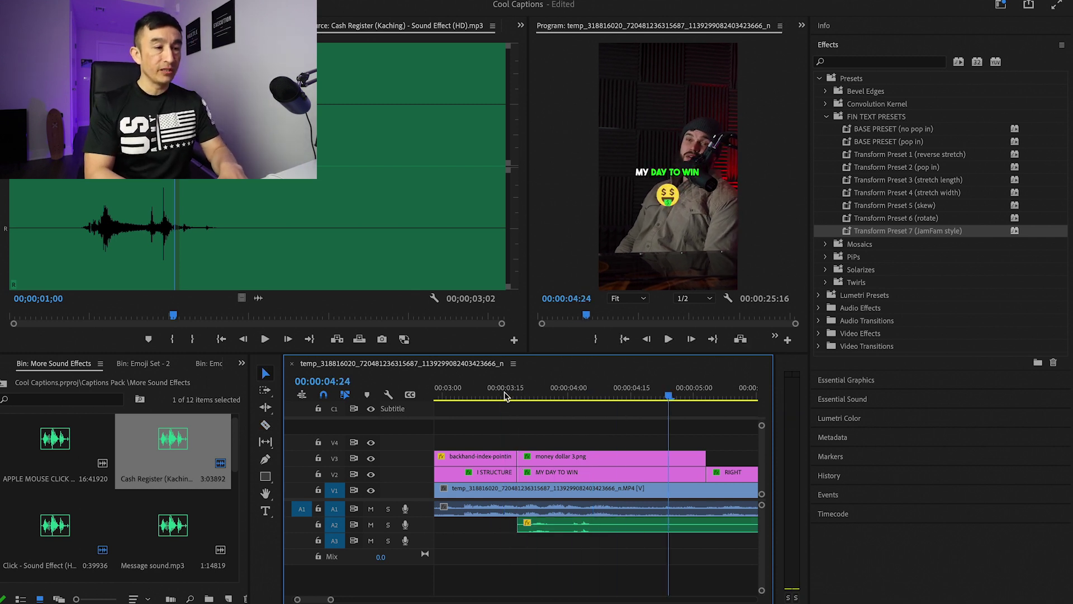
left_click(505, 397)
key("space")
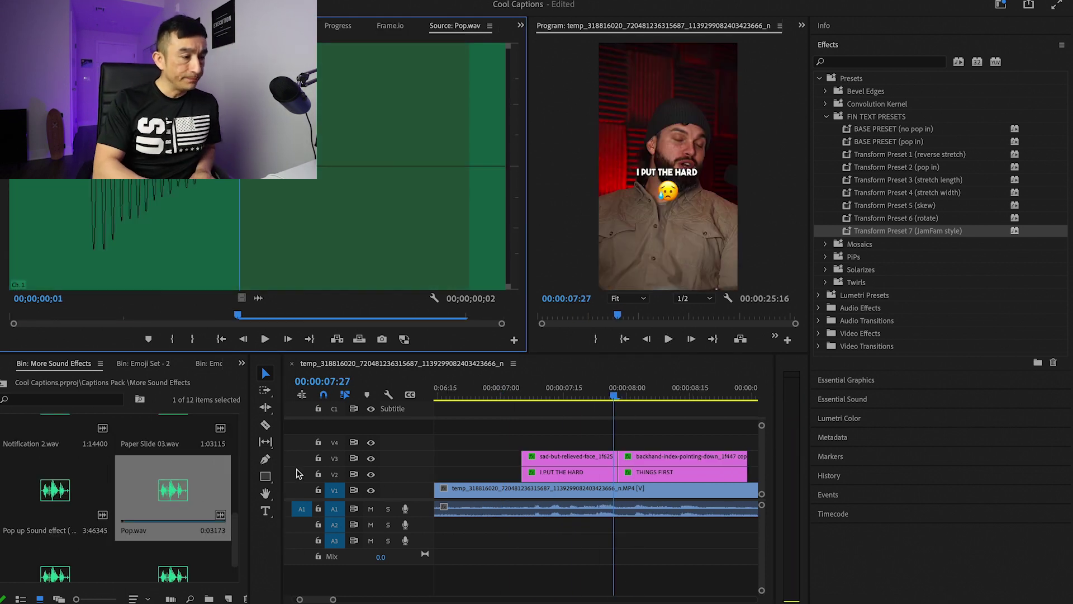
Place Pop.wav on A2 at the start of the "I PUT THE HARD" caption and play it back
left_click_drag(190, 488, 526, 523)
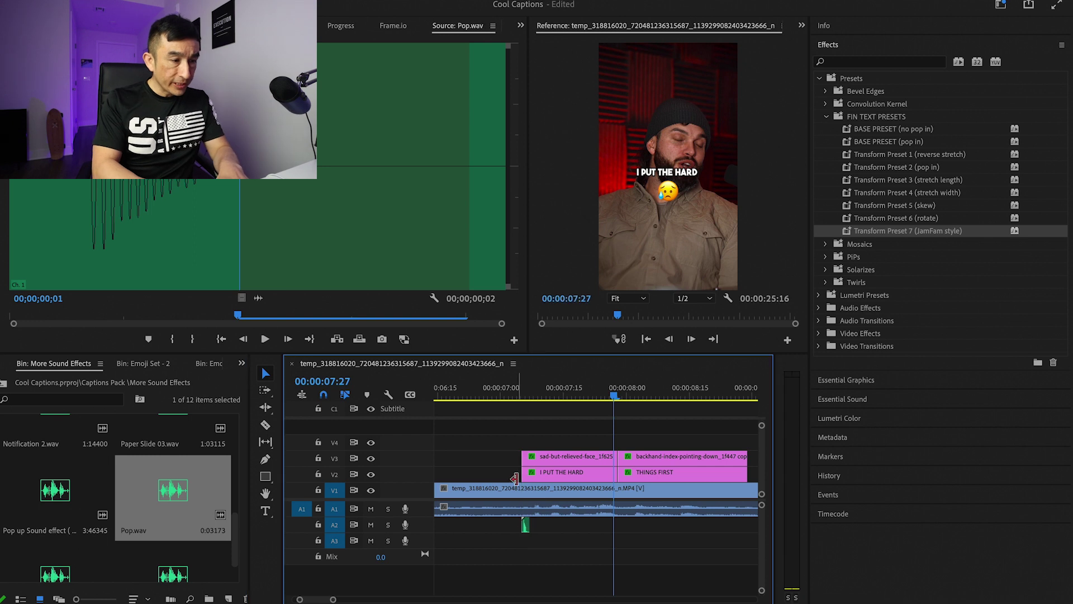
left_click(517, 390)
key("space")
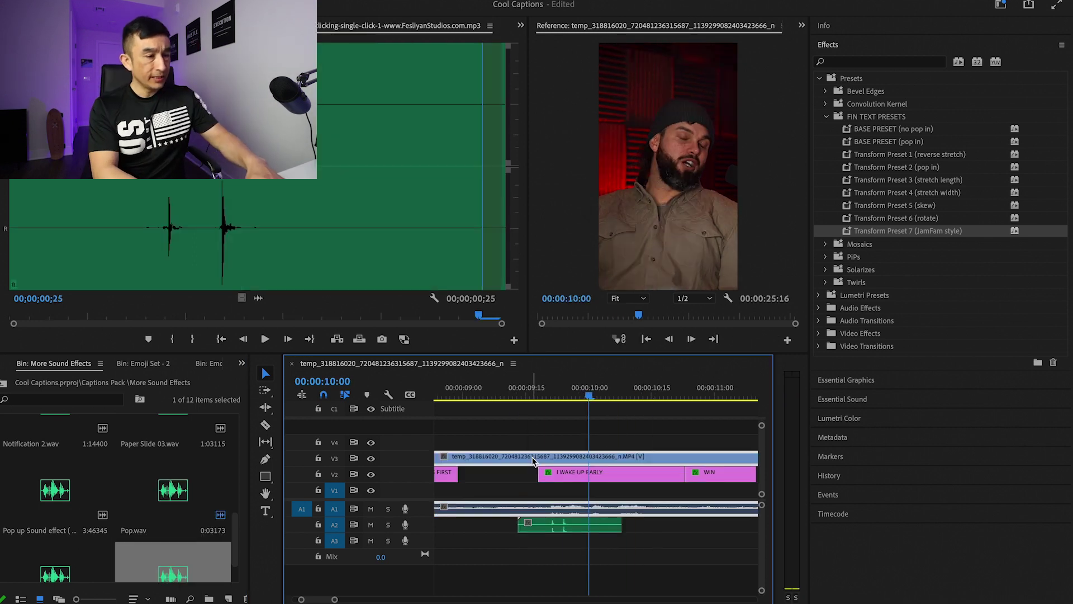
Undo the accidental move of the main video clip onto V3 and go to the end of the sequence
key("ctrl+z")
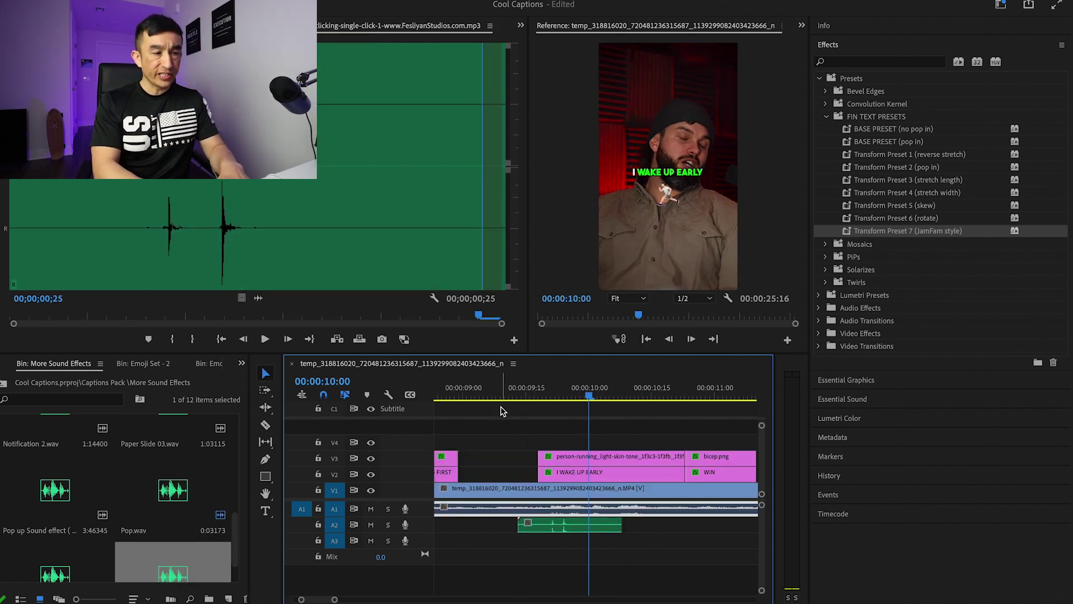
key("End")
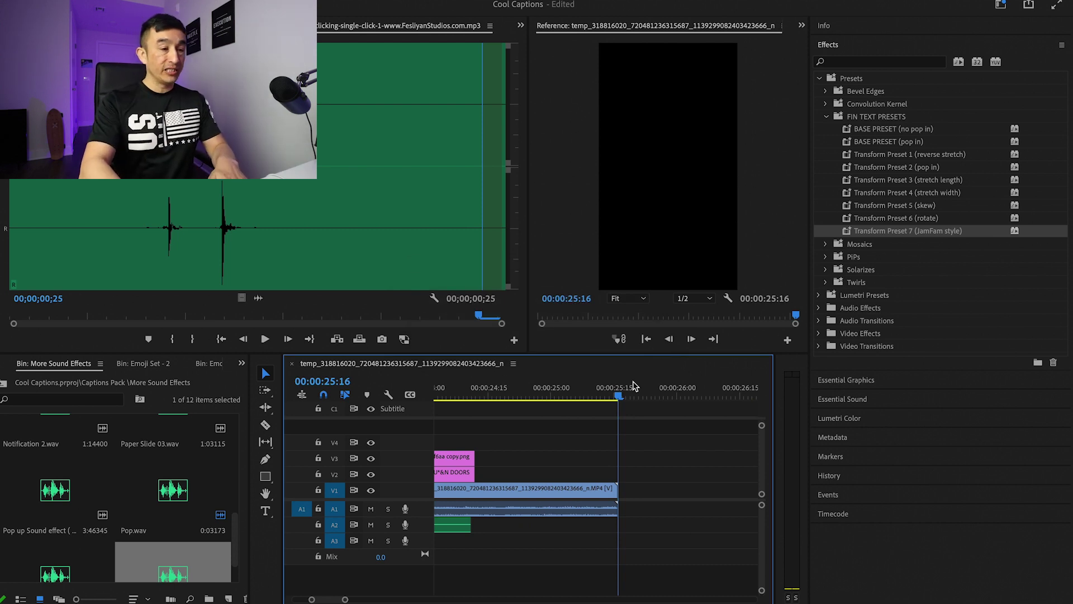
key("space")
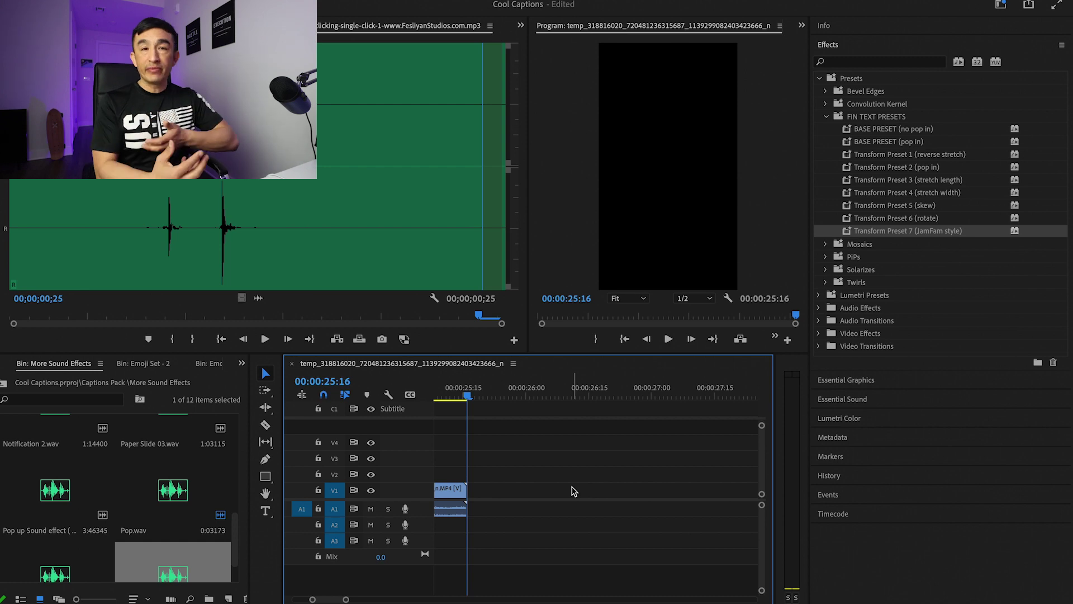
Play the opening captions repeatedly from the start to review their animation together with the emojis and click sound
key("Home")
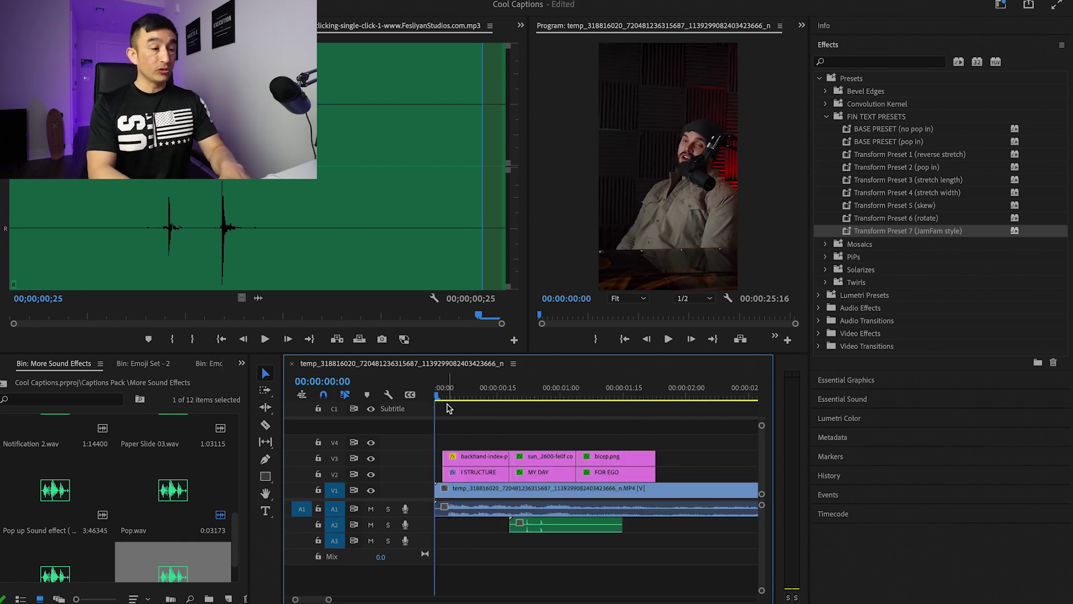
key("space")
left_click(443, 393)
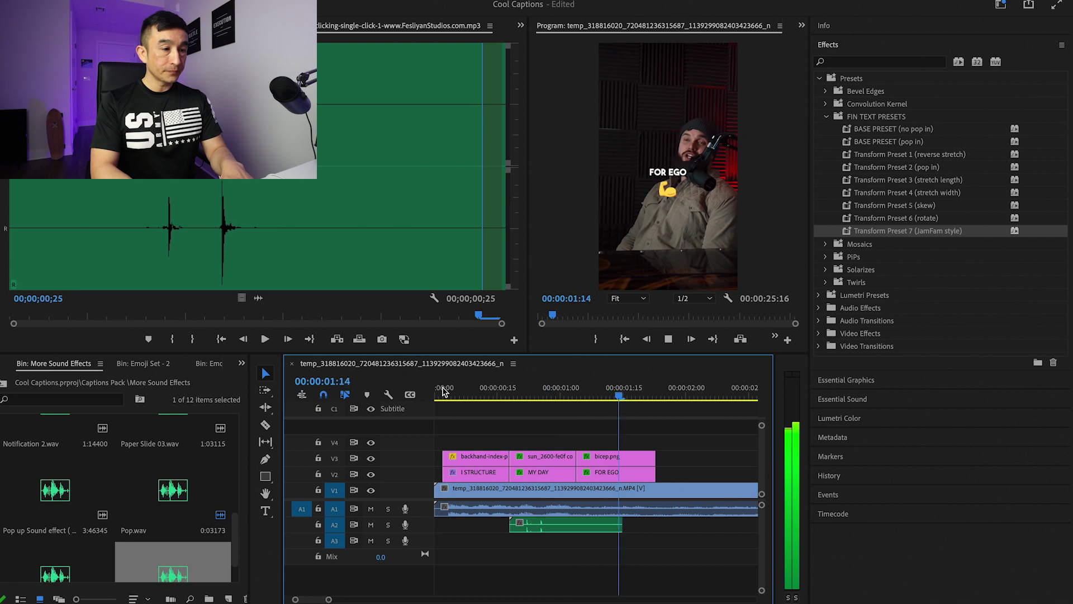
key("space")
left_click(495, 396)
key("space")
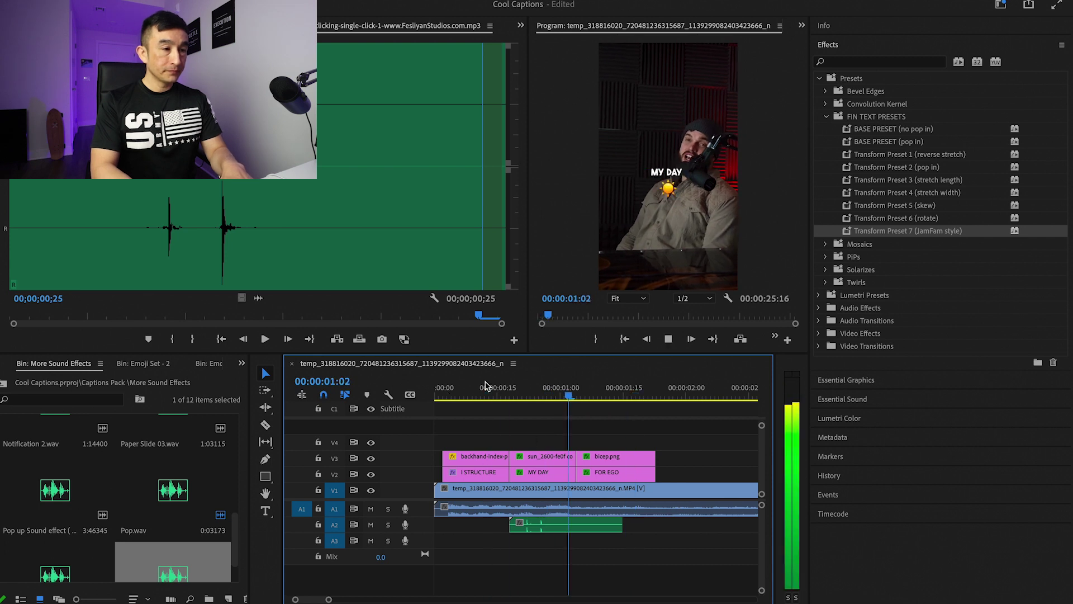
left_click(463, 396)
key("space")
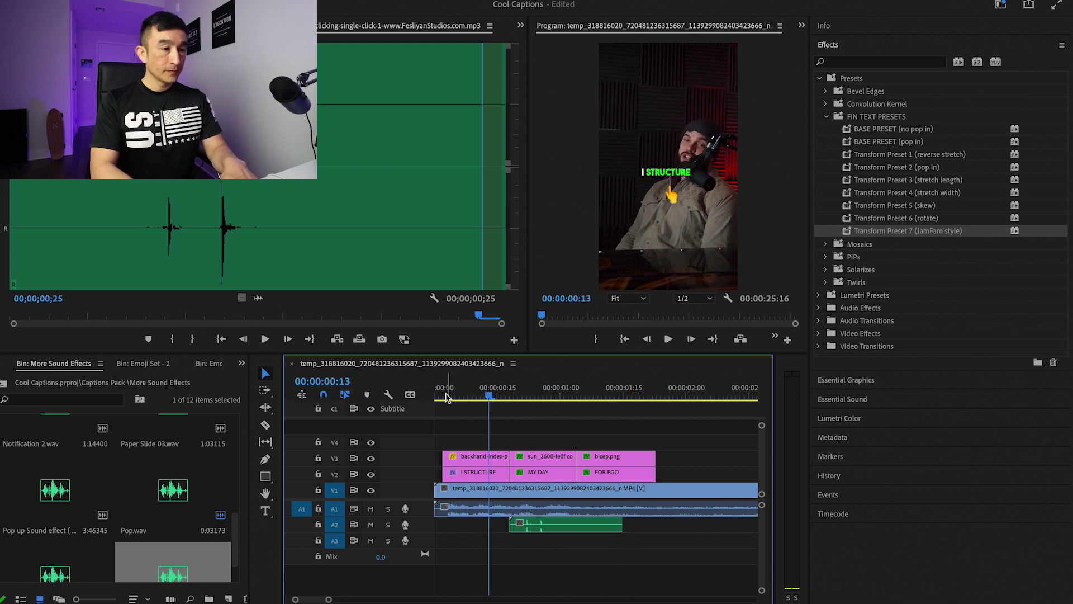
left_click(442, 392)
key("space")
Apply Transform Preset 4 (stretch width) to the "FOR EGO" text clip on V2 and preview it
left_click(613, 457)
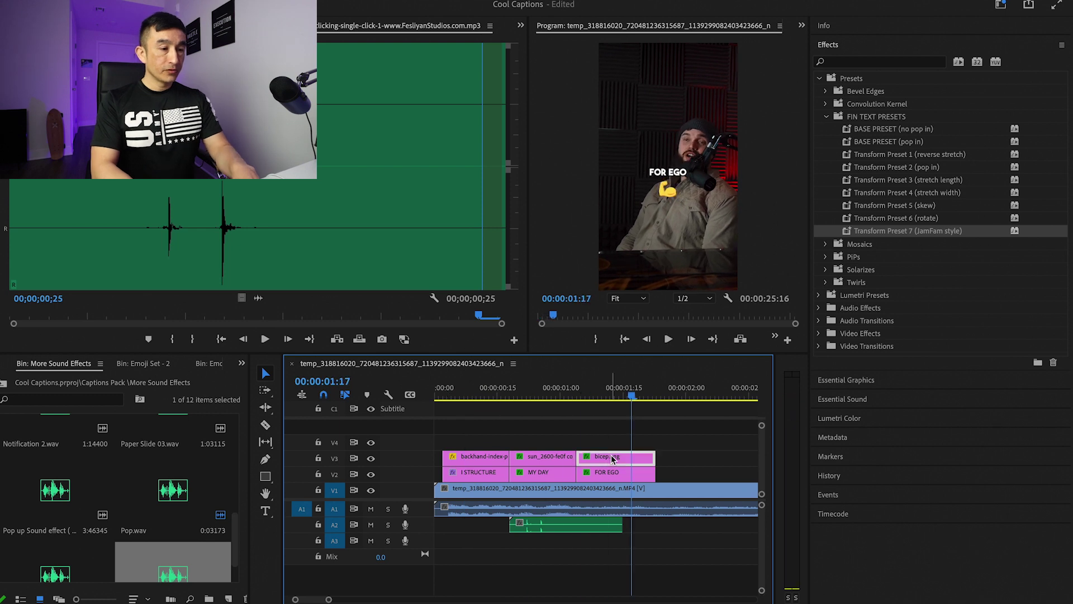
left_click(617, 474)
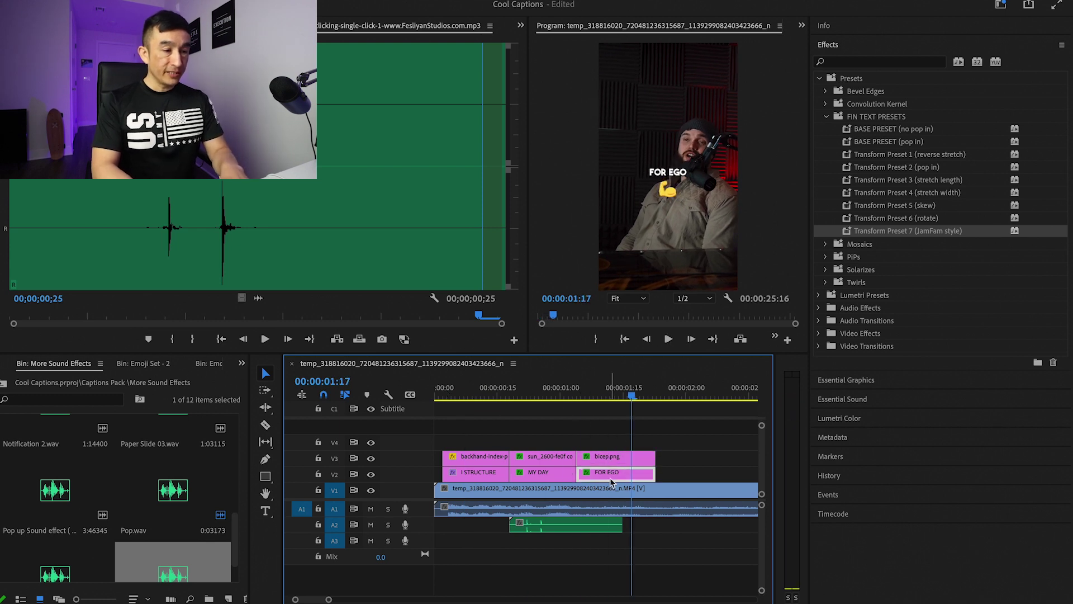
left_click(617, 459)
left_click(615, 476)
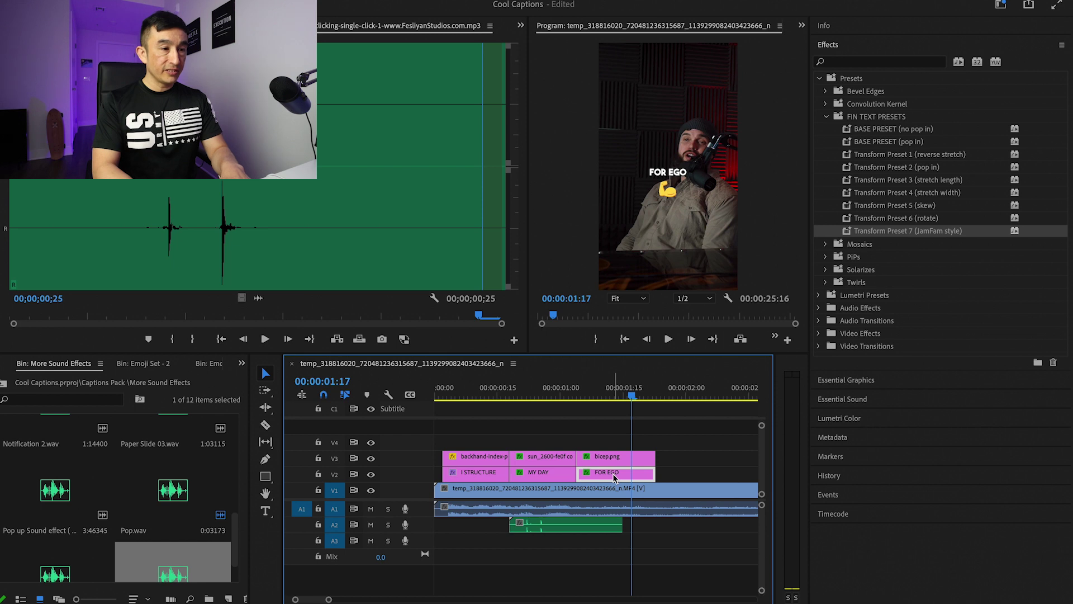
left_click_drag(883, 193, 625, 475)
left_click(566, 395)
key("space")
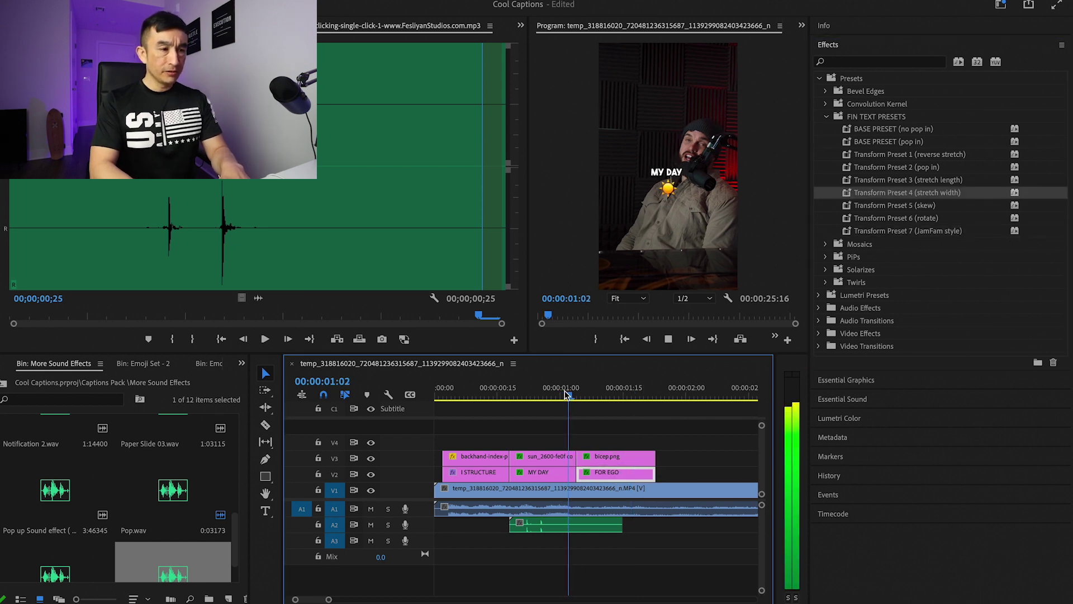
key("space")
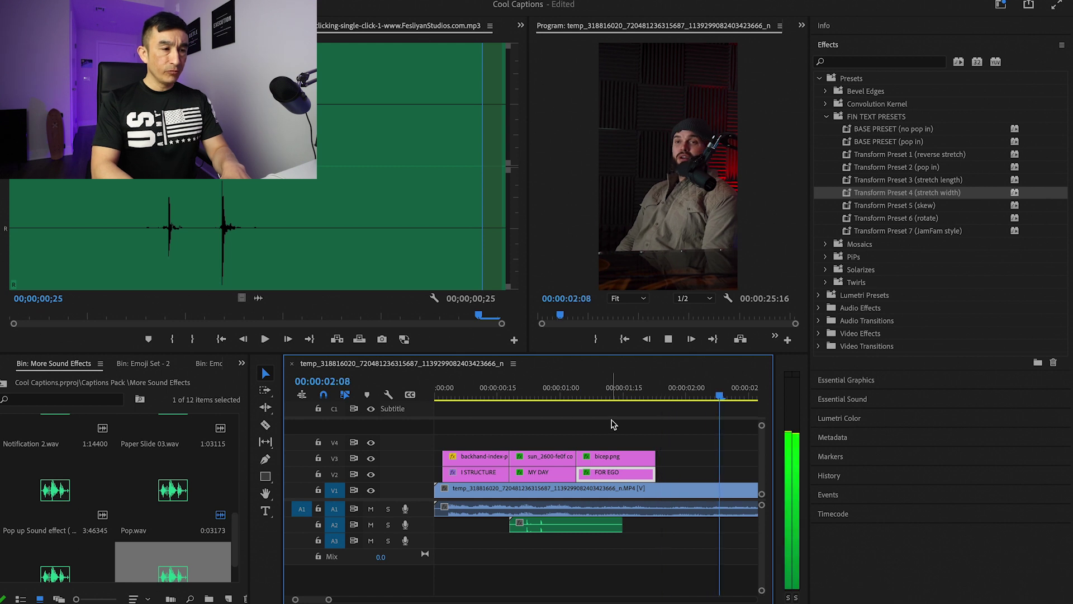
key("space")
Apply Transform Preset 1 (reverse stretch) to the "I STRUCTURE" text clip before "MY DAY TO WIN" and preview it
left_click(547, 475)
left_click(919, 155)
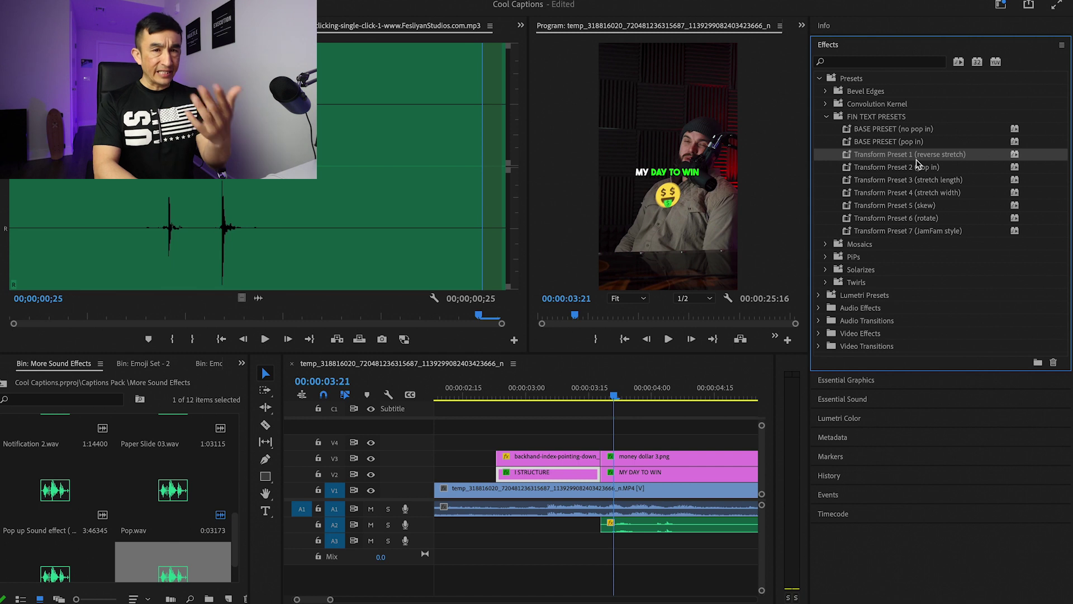
left_click_drag(609, 414, 566, 490)
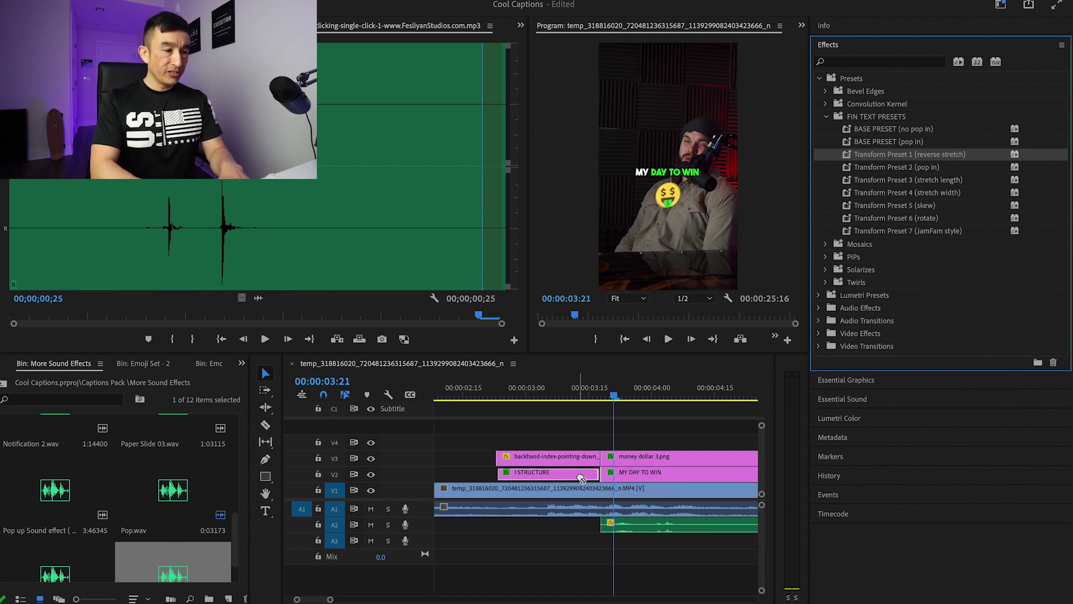
left_click(485, 396)
key("space")
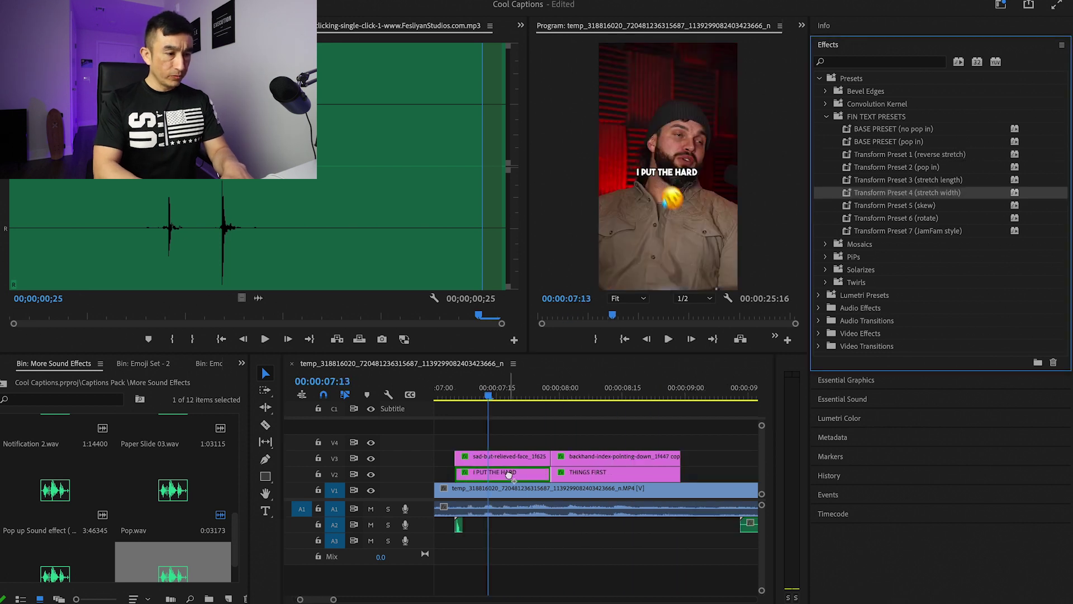
Apply Transform Preset 4 (stretch width) to the "I PUT THE HARD" text clip on V2 and preview it
left_click(509, 475)
key("space")
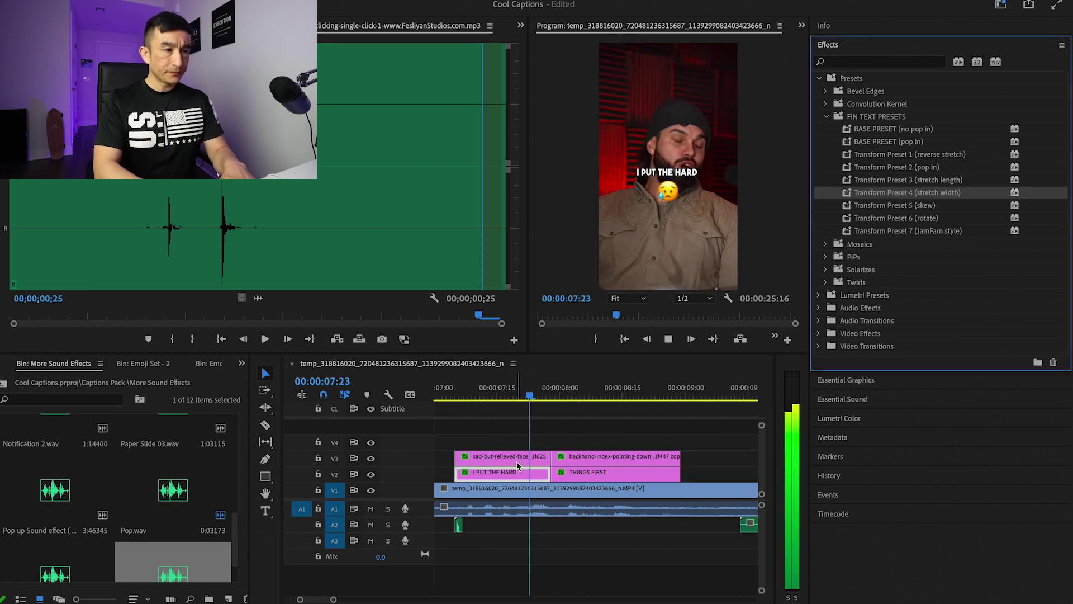
left_click(458, 387)
key("space")
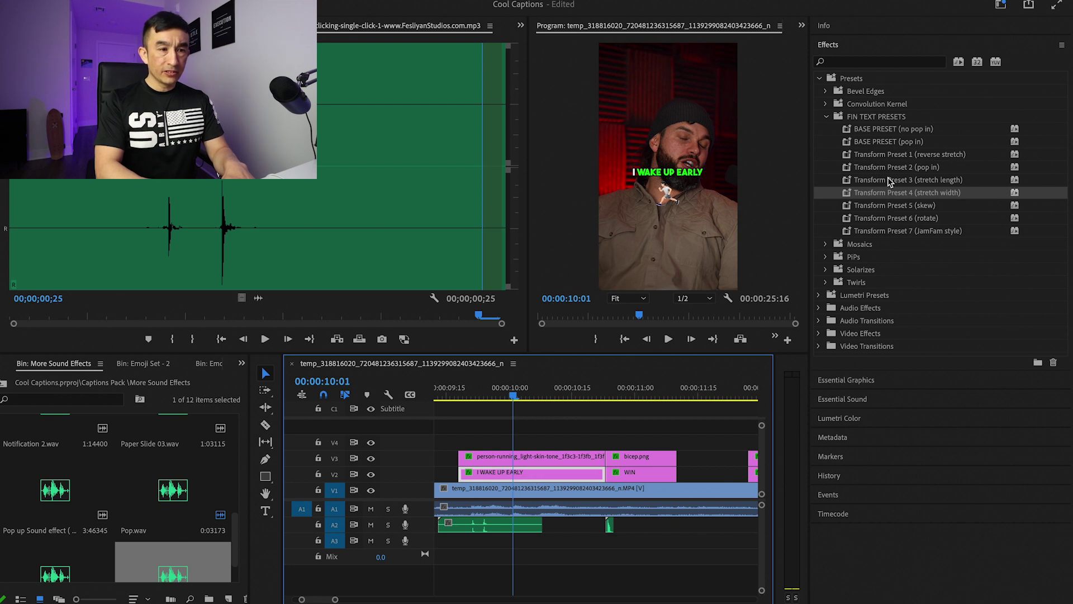
Apply Transform Preset 2 (pop in) to the "I WAKE UP EARLY" text clip on V2 and preview it from just before the clip
left_click(891, 168)
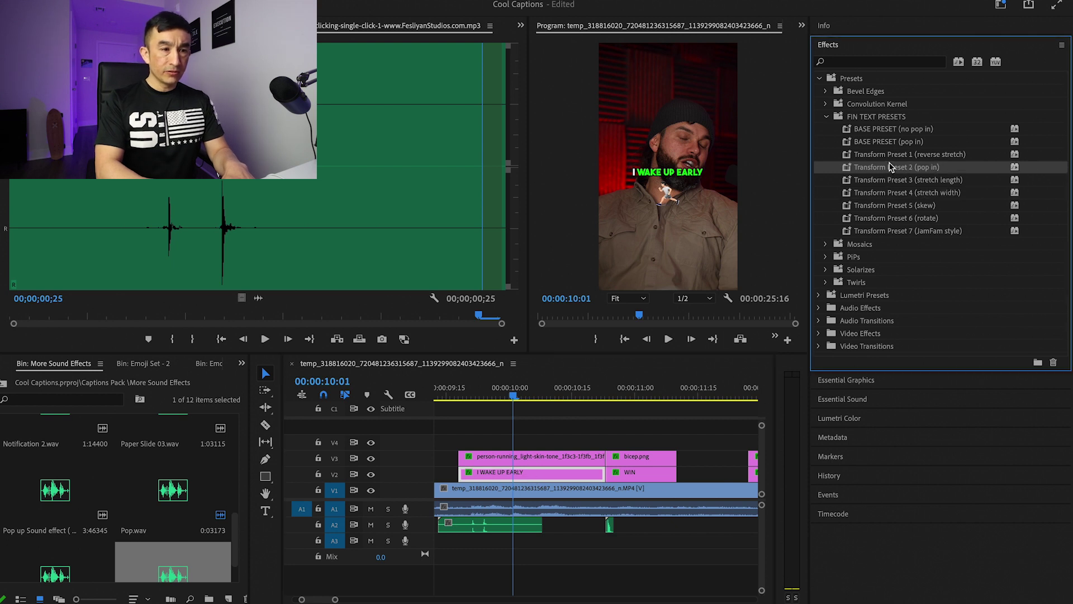
left_click(453, 399)
key("space")
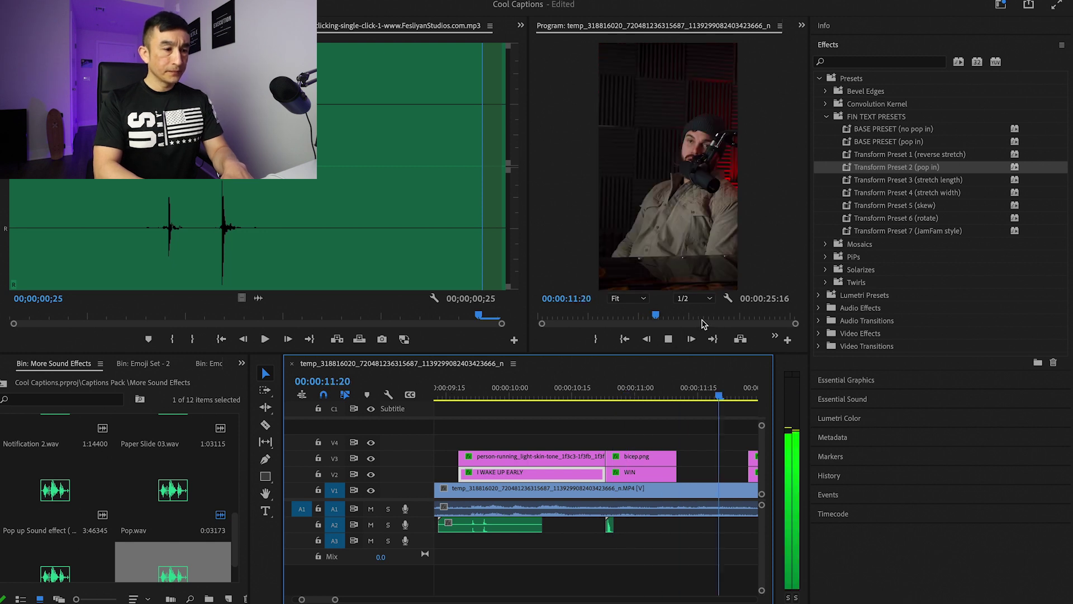
key("space")
Apply Transform Preset 4 (stretch width) to the "I TRAIN" text clip on V2 and preview it from just before the clip
left_click(893, 194)
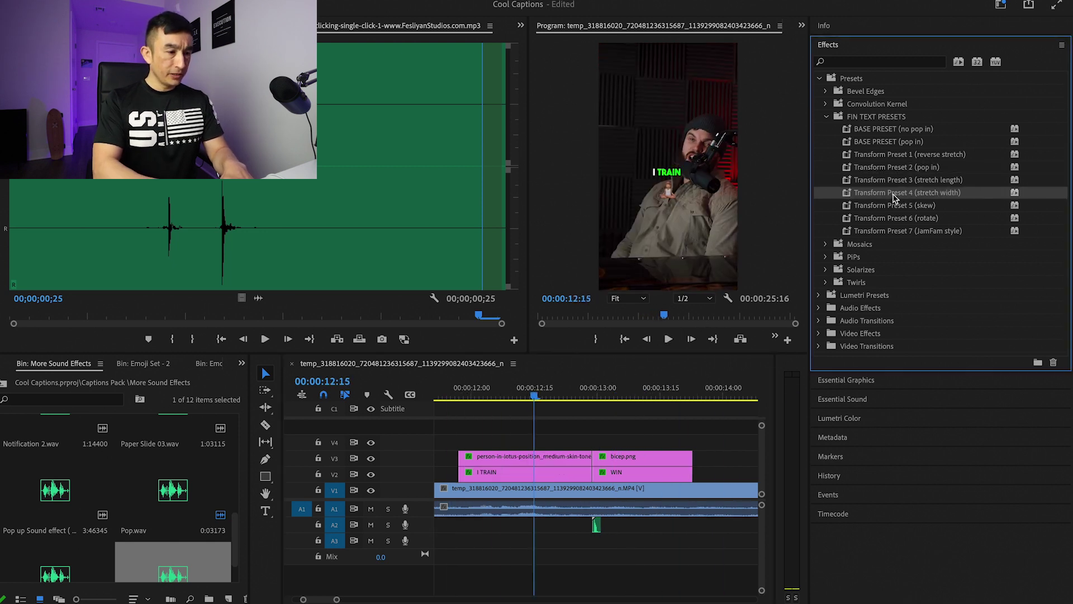
left_click_drag(564, 445, 552, 474)
left_click(452, 394)
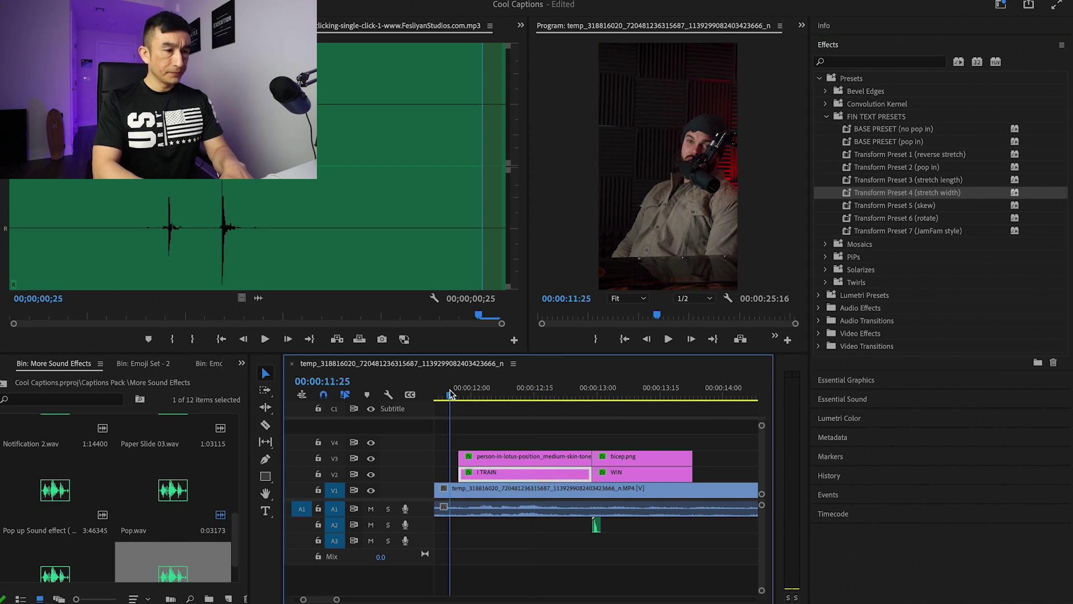
key("space")
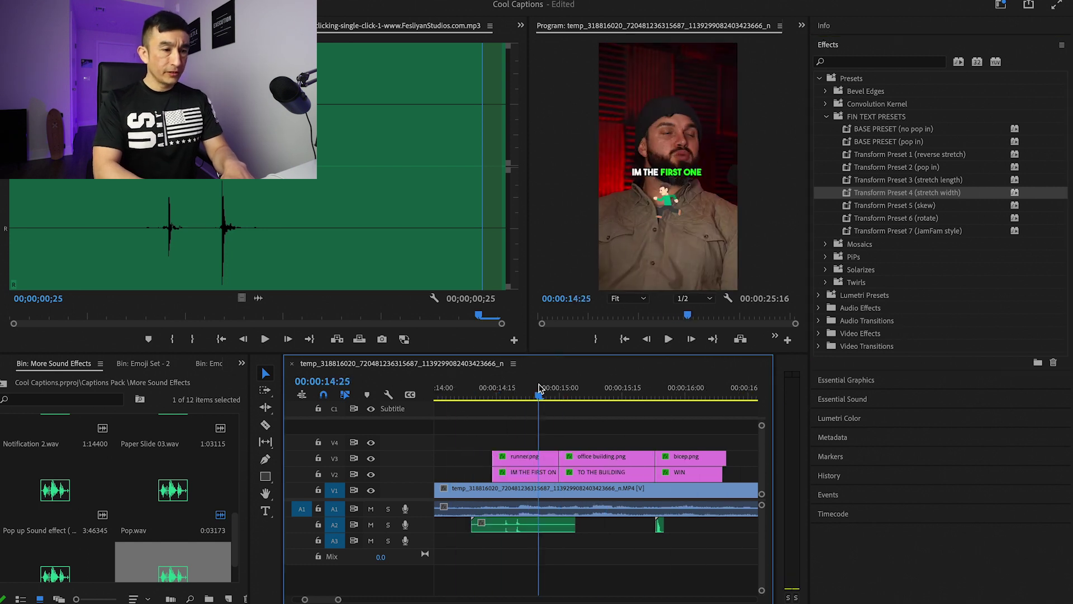
Apply Transform Preset 1 (reverse stretch) to the "IM THE FIRST ONE" text clip on V2 and preview it
key("space")
left_click(850, 168)
left_click_drag(894, 154, 525, 472)
key("space")
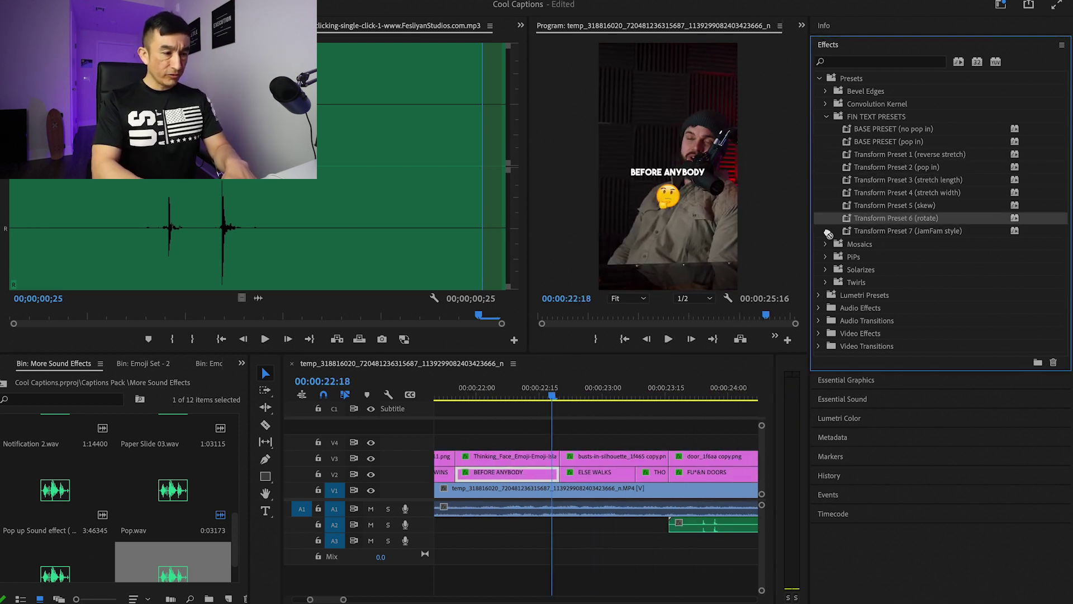
Select Transform Preset 3 (stretch length) and play the sequence from the start to review the animated captions
left_click(908, 179)
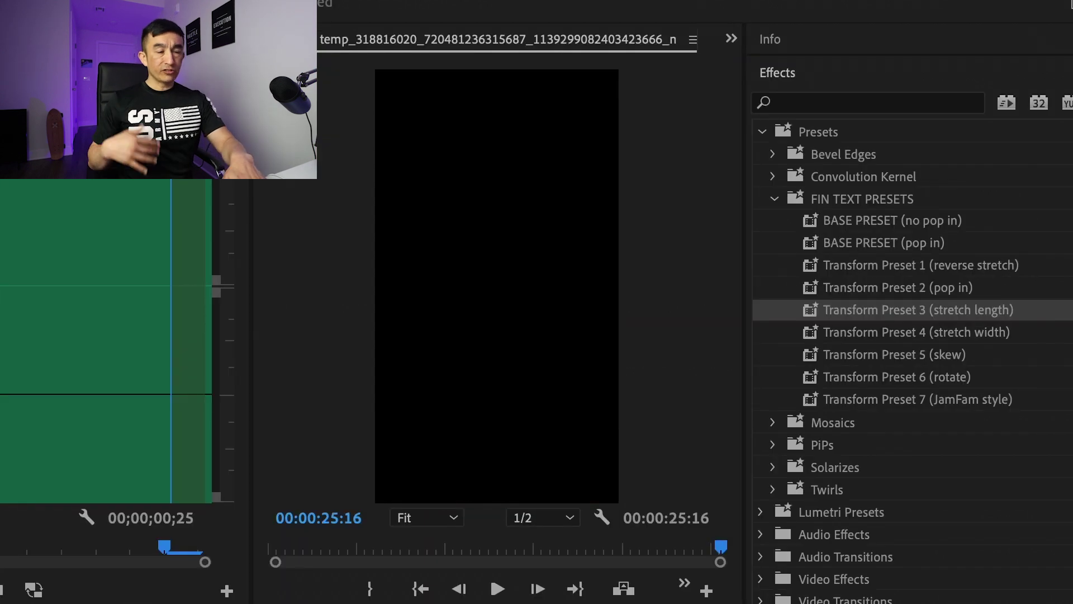
key("space")
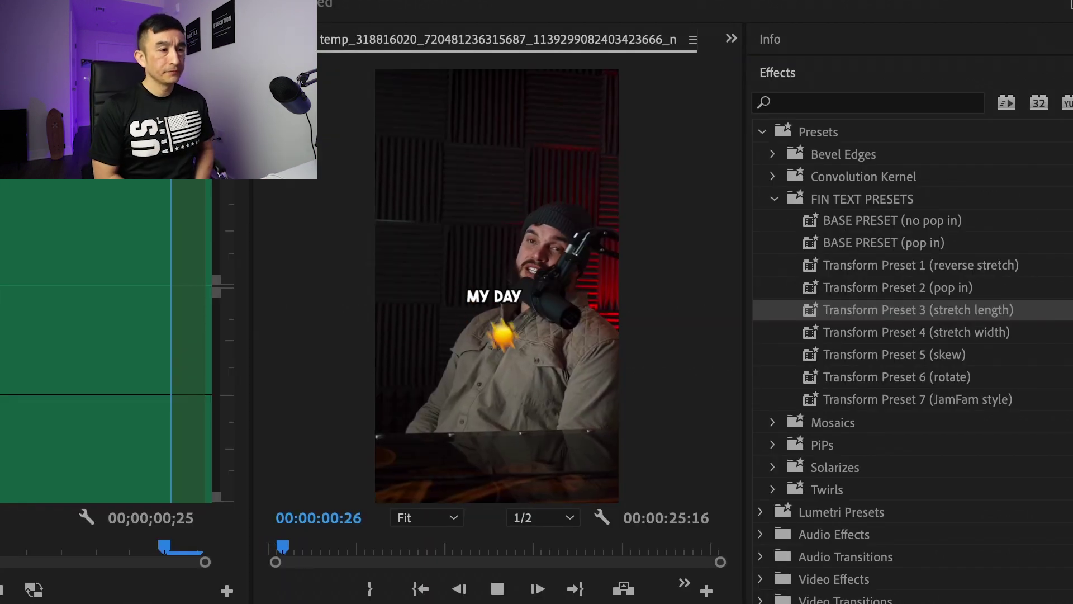